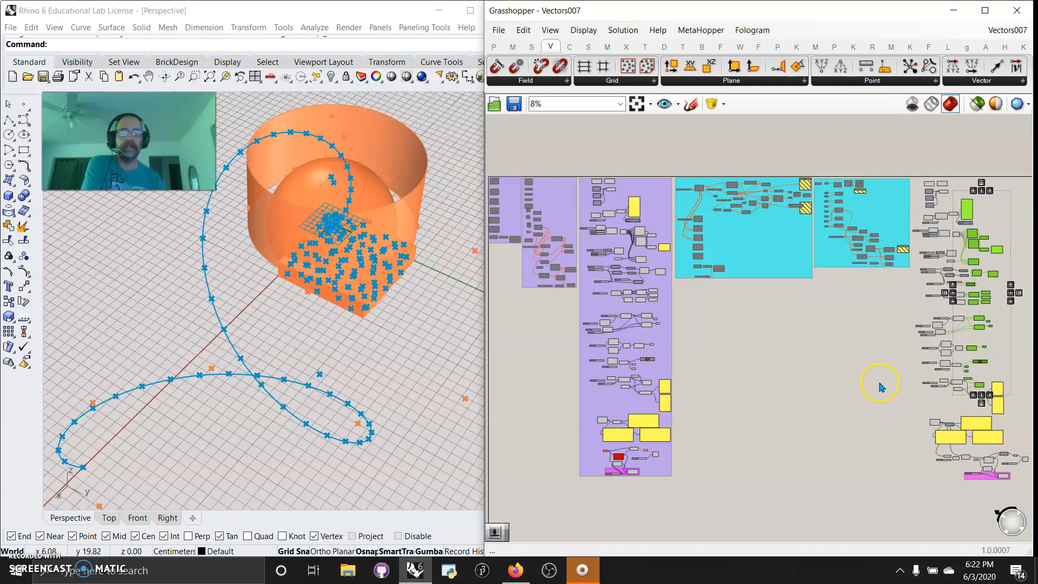
left_click(519, 81)
left_click(612, 80)
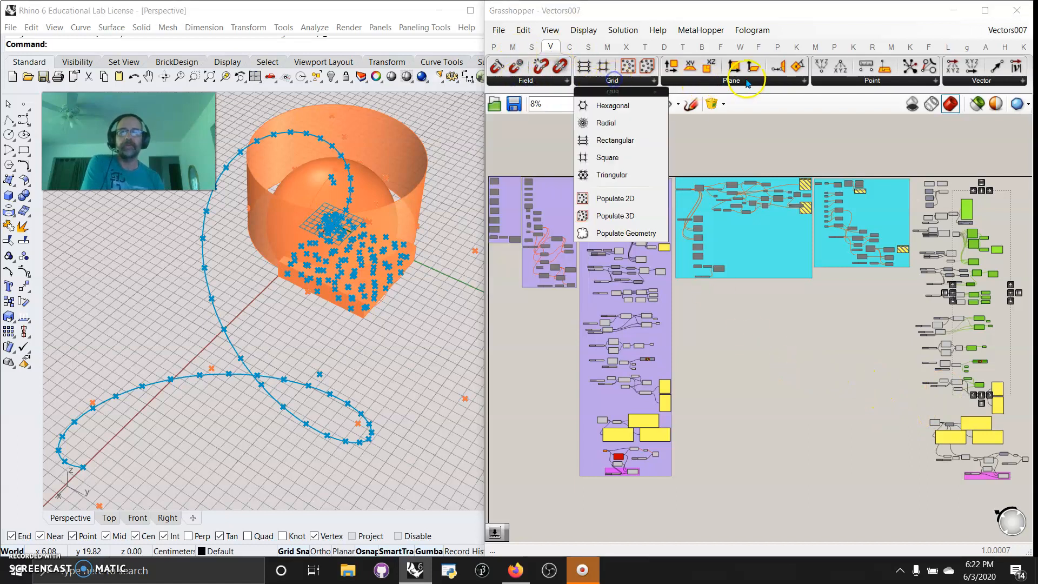
left_click(745, 79)
left_click(875, 81)
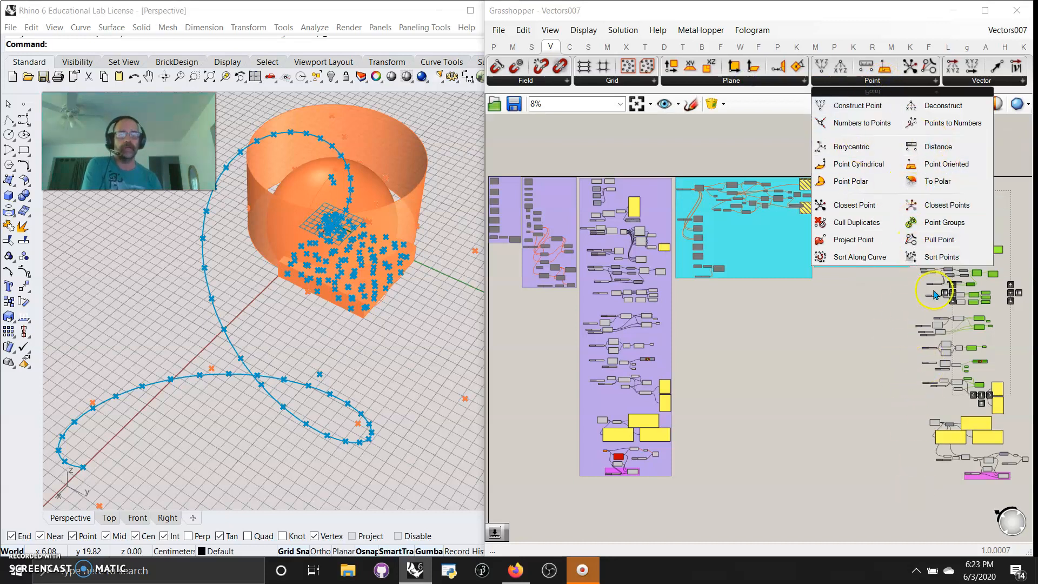
- Limit the viewport preview to selected components and preview the point of the Construct Point component
left_click(879, 406)
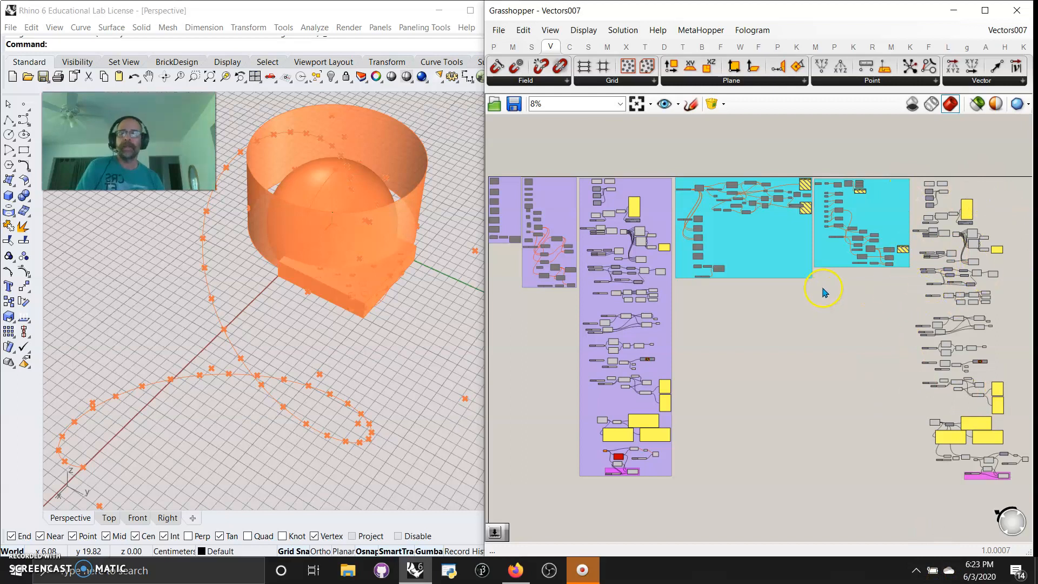
left_click(976, 104)
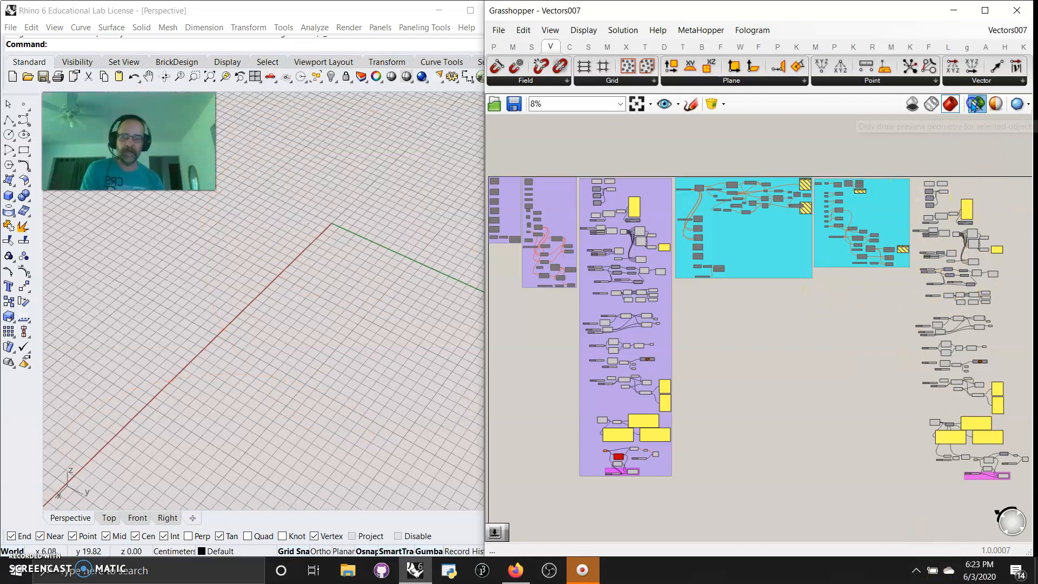
right_click_drag(994, 219, 801, 258)
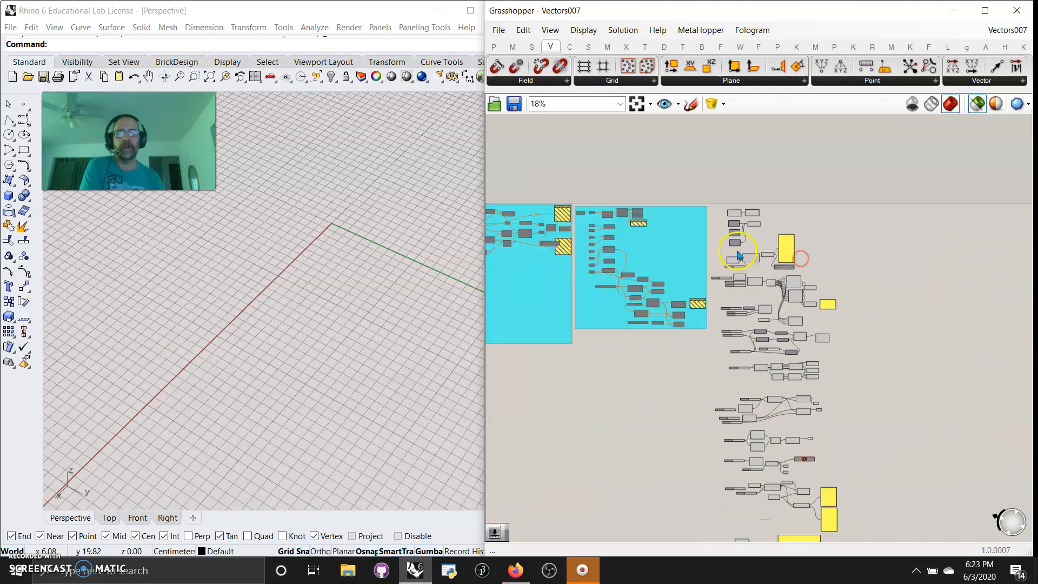
scroll(744, 255, "up", 4)
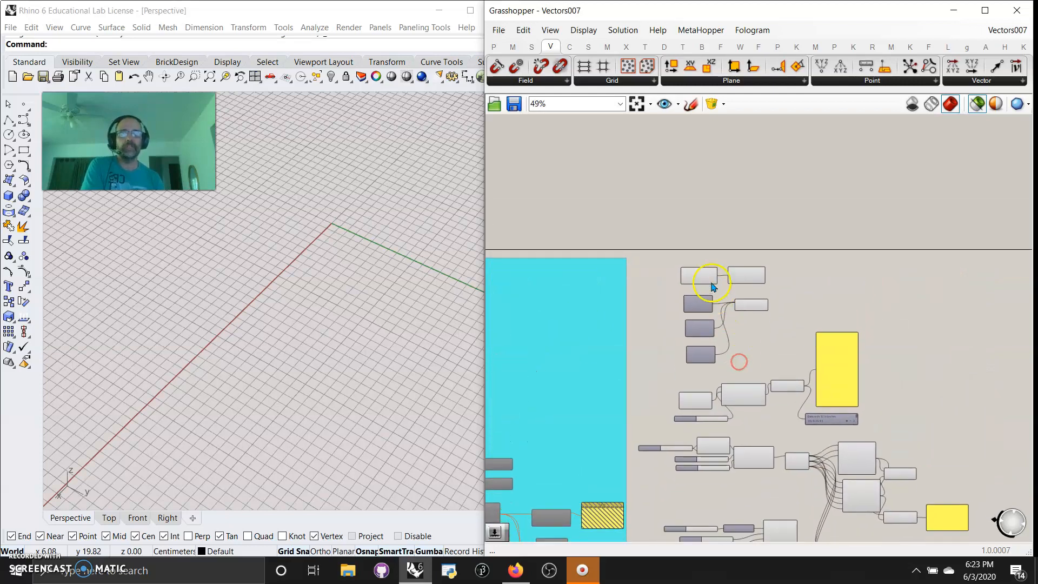
scroll(712, 289, "up", 4)
right_click_drag(740, 332, 739, 267)
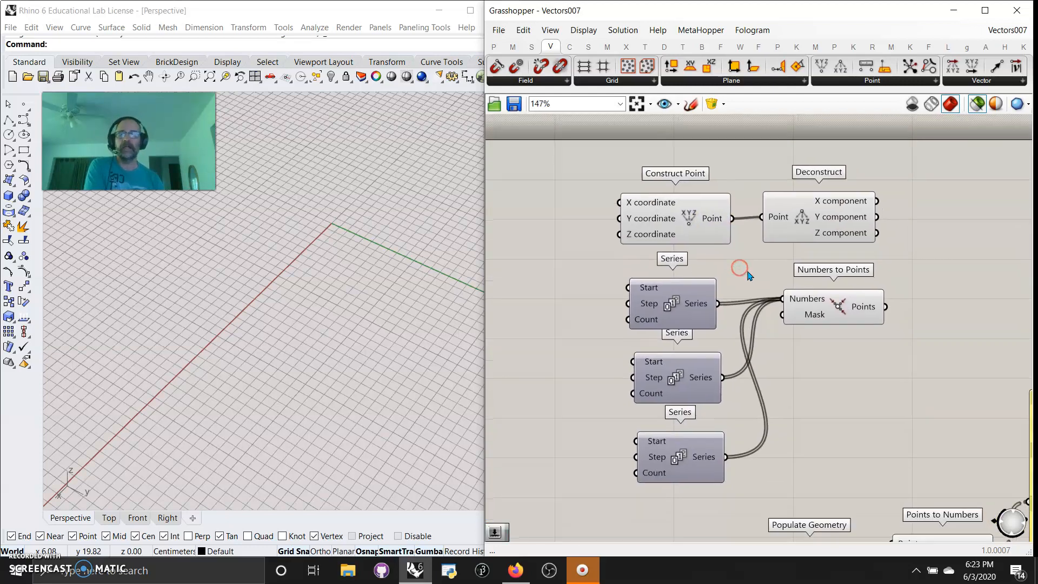
mouse_move(674, 225)
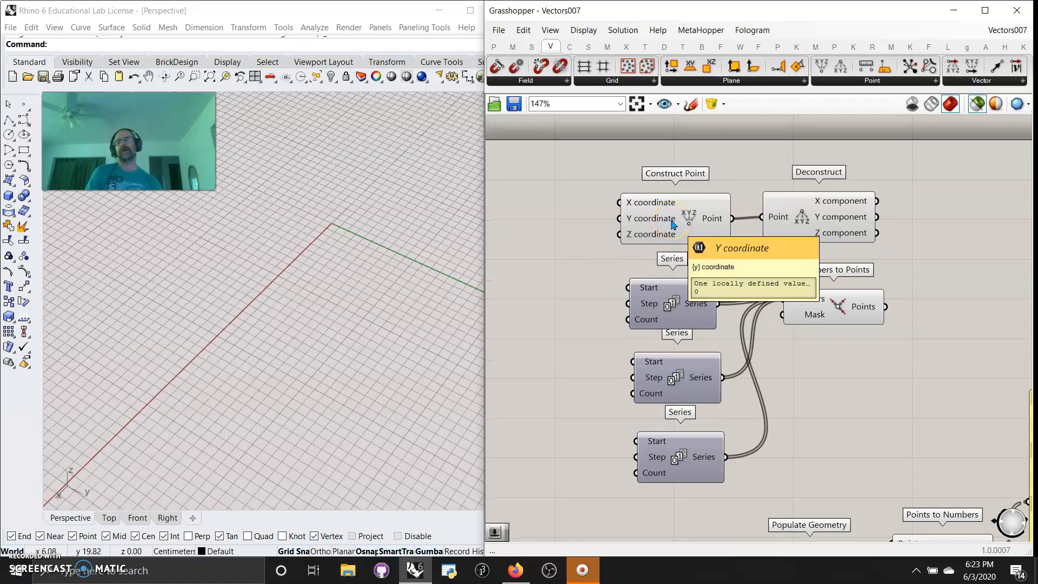
left_click(673, 224)
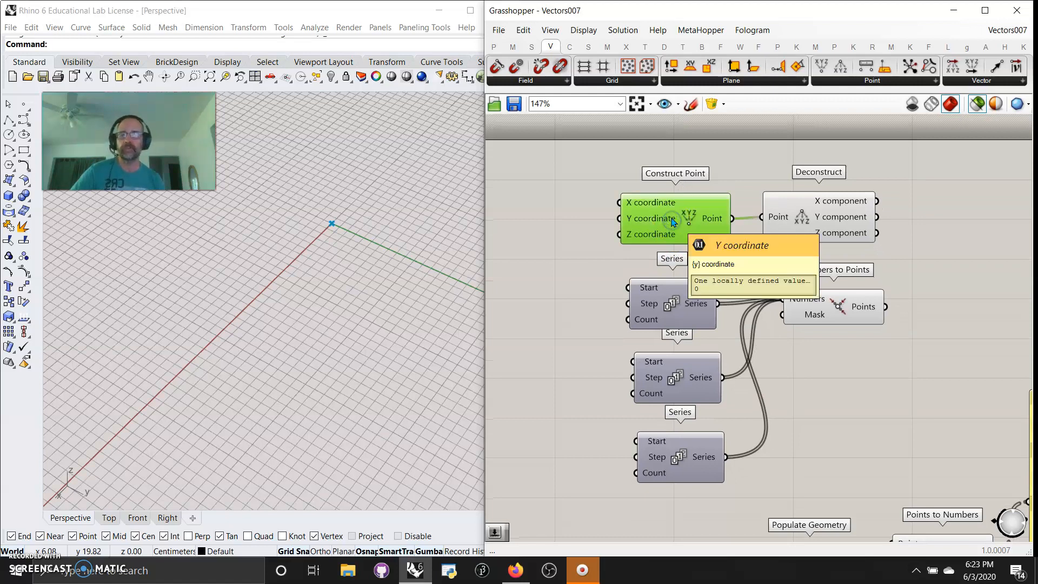
- Add a number slider set to 12 and wire it to the X, Y and Z coordinates of Construct Point
right_click_drag(557, 232, 692, 233)
double_click(663, 225)
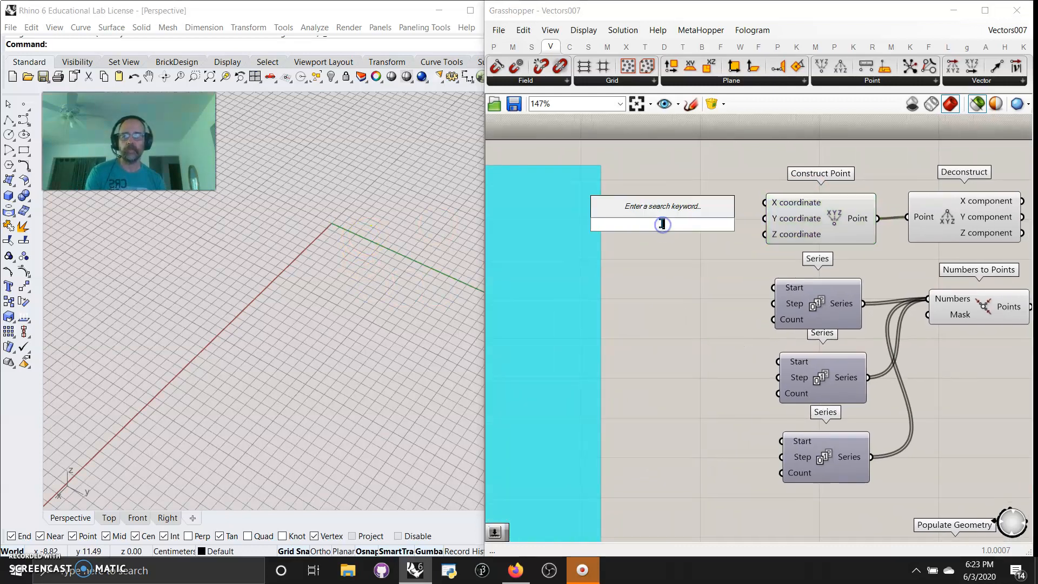
key("Return")
mouse_move(746, 224)
left_mouse_down()
mouse_move(764, 201)
mouse_move(764, 234)
left_mouse_up()
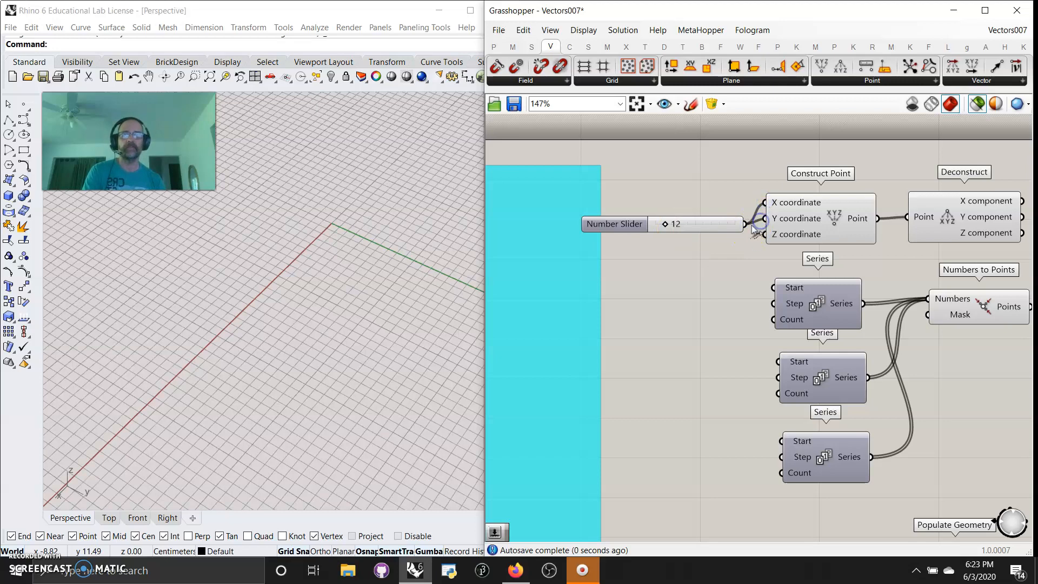
- Preview the slider-driven point from Construct Point in the Rhino perspective view
right_click_drag(254, 269, 281, 244)
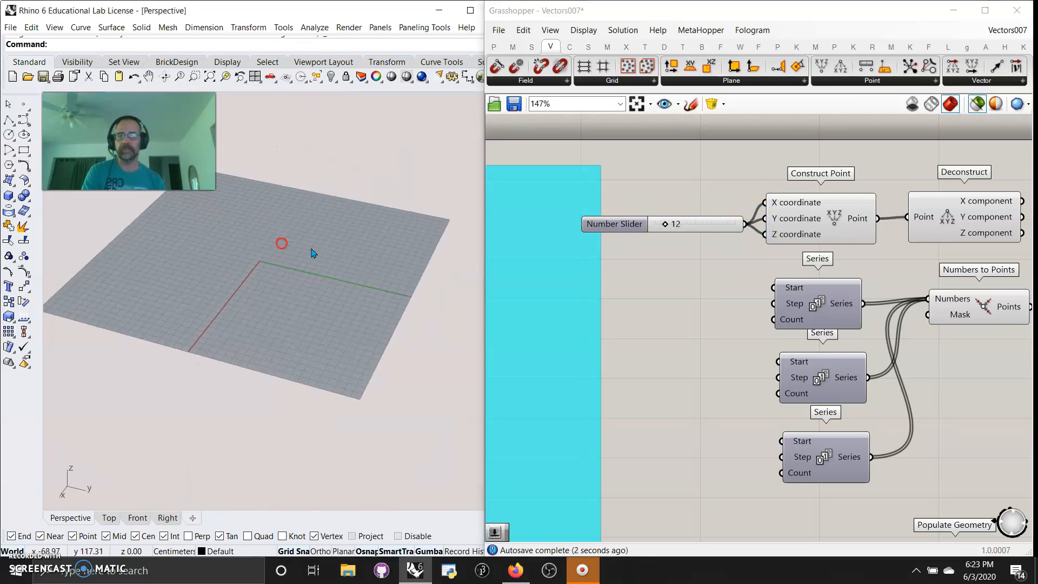
left_click(808, 224)
scroll(265, 275, "up", 5)
scroll(265, 279, "up", 4)
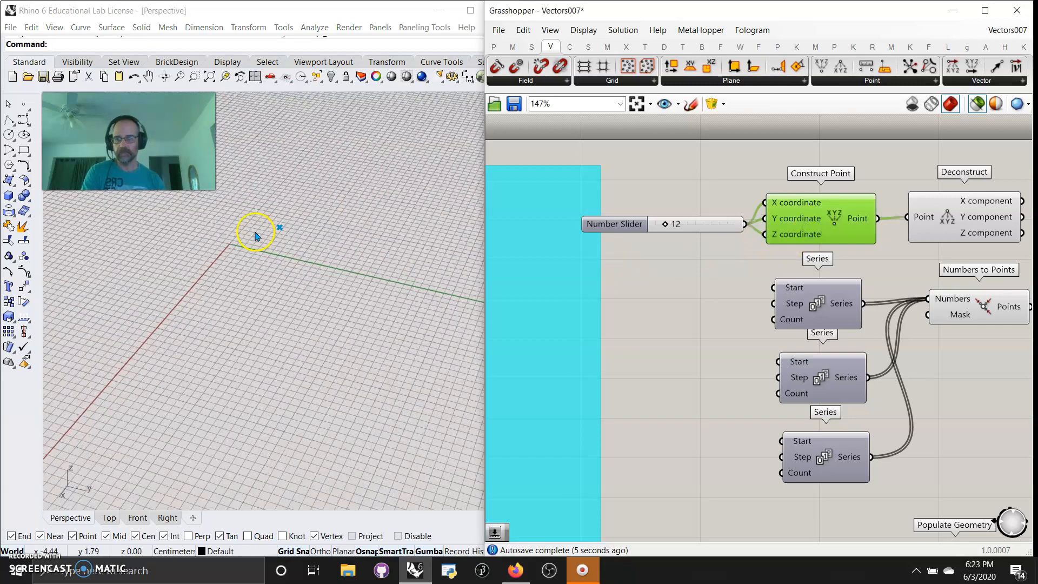
- Add a Panel beside the Deconstruct component and feed it the X component output
right_click_drag(983, 260, 885, 263)
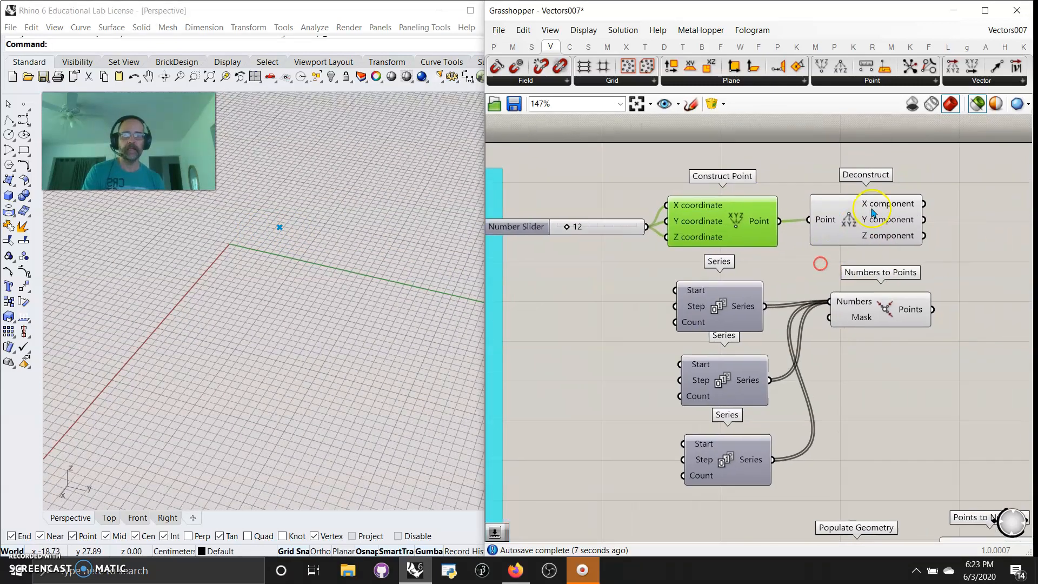
left_click(874, 214)
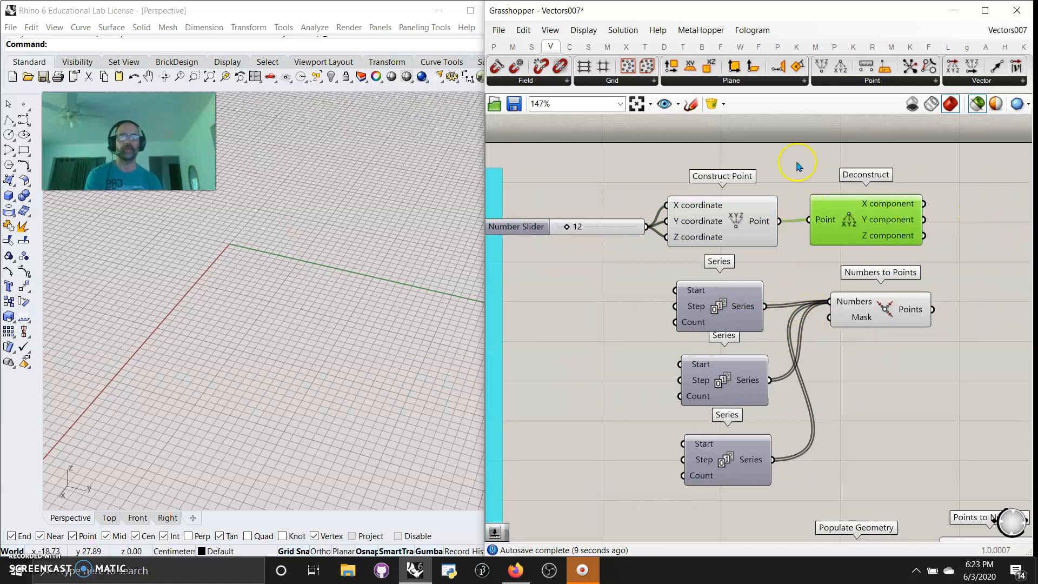
left_click(494, 47)
left_click(766, 66)
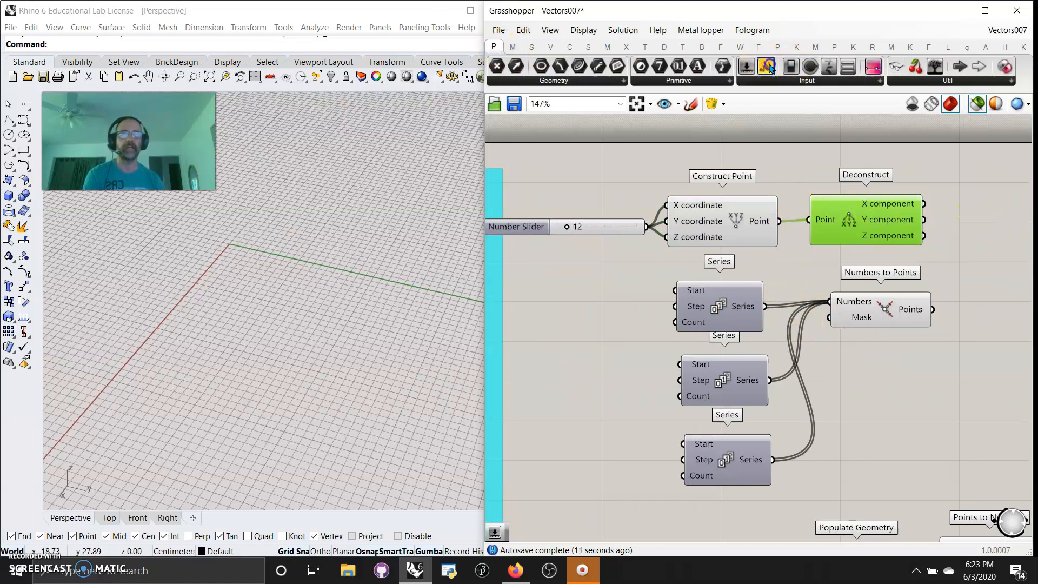
left_click(984, 210)
right_click_drag(1006, 241, 834, 263)
left_click_drag(812, 234, 853, 230)
left_click_drag(744, 227, 848, 240)
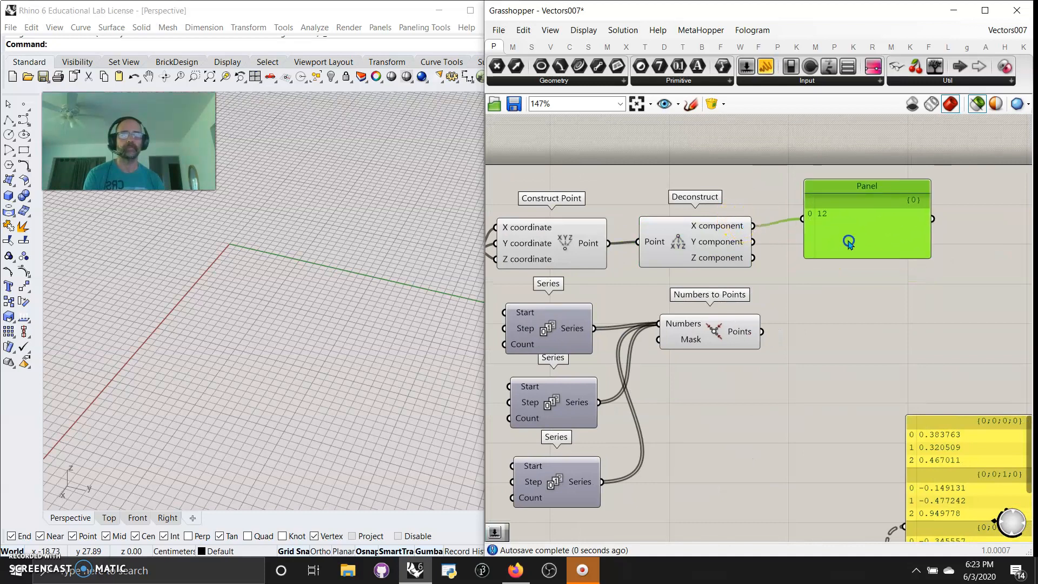
- Add a Param Viewer below the panel, feed it Deconstruct's X component, and leave Draw Tree off
left_click_drag(935, 70, 861, 295)
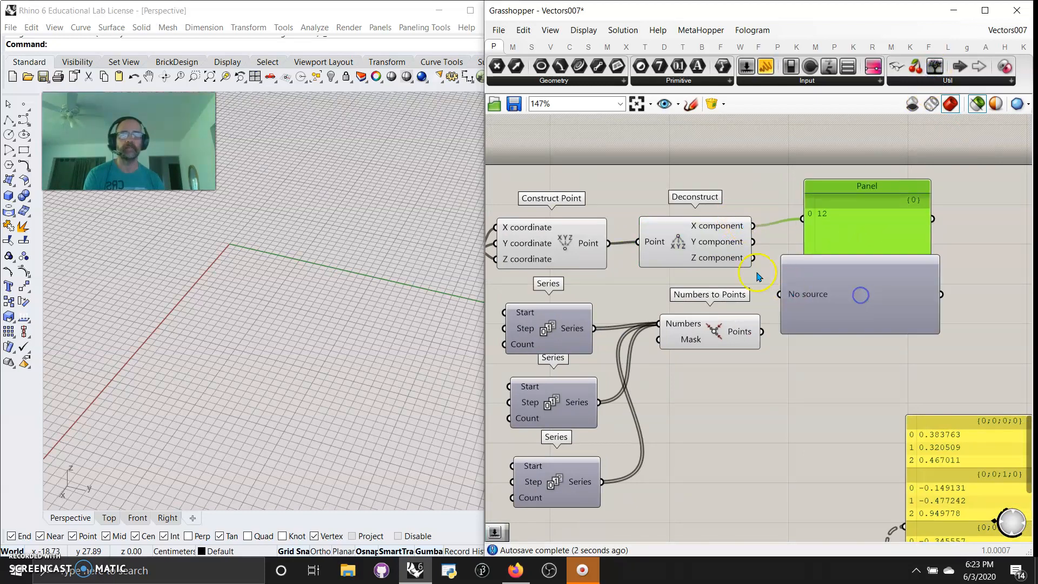
left_click_drag(752, 227, 780, 294)
left_click_drag(841, 304, 874, 293)
double_click(874, 283)
right_click(873, 279)
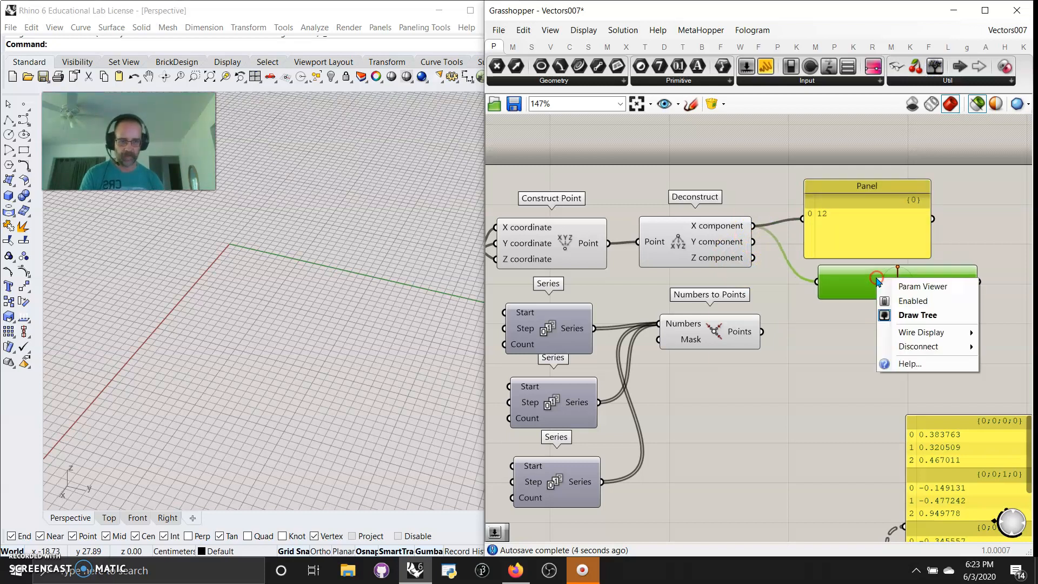
left_click(903, 315)
- Examine the point list from Numbers to Points and the number lists output by its three Series components
right_click_drag(730, 395, 873, 356)
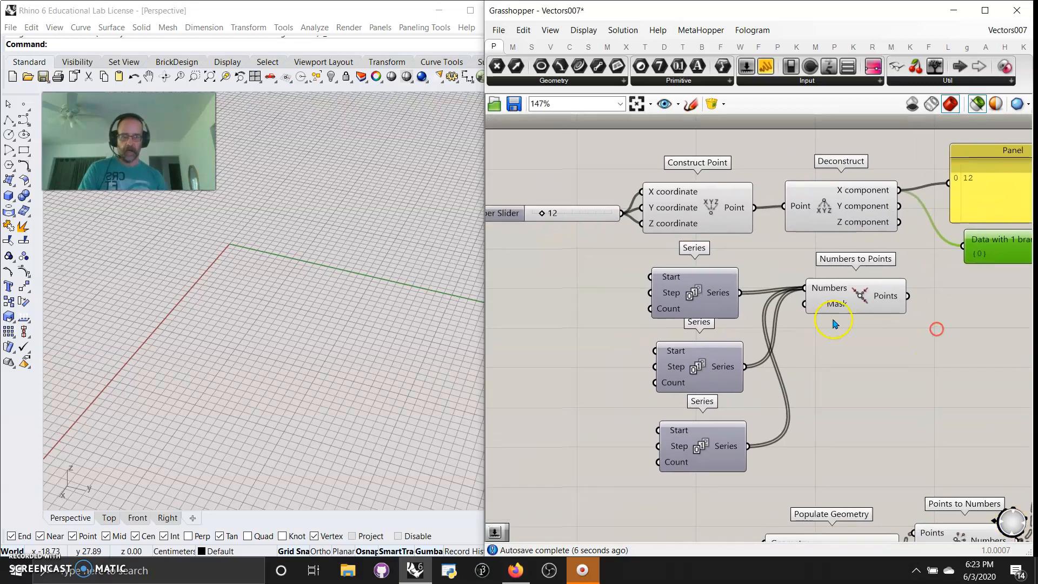
right_click_drag(822, 417, 806, 350)
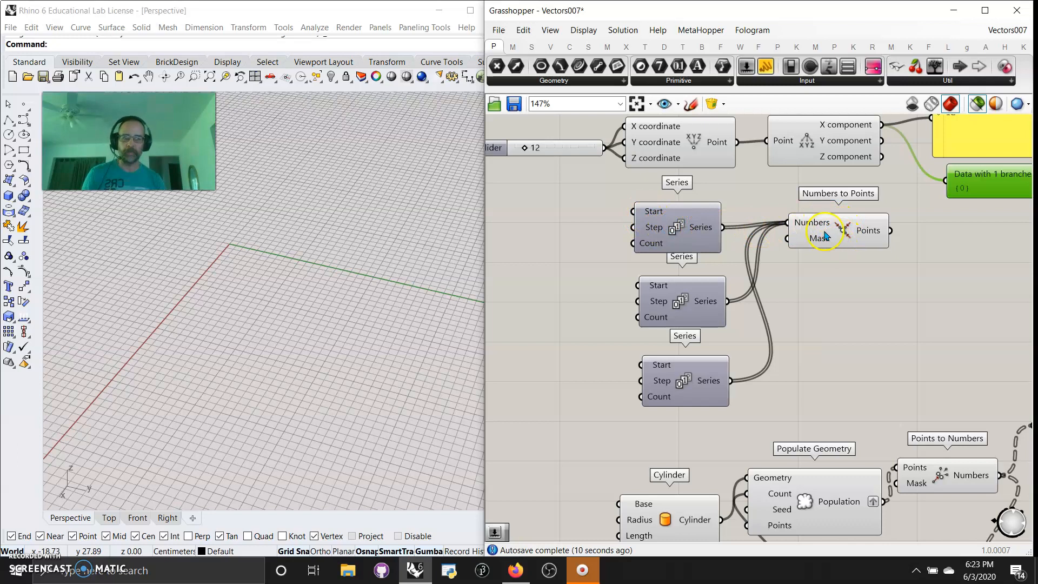
mouse_move(698, 230)
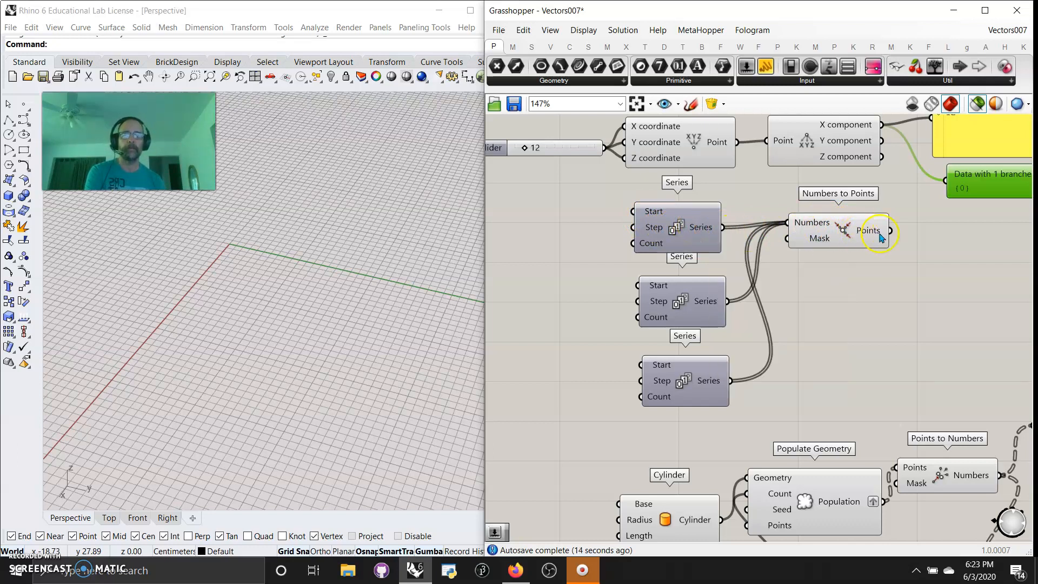
mouse_move(865, 233)
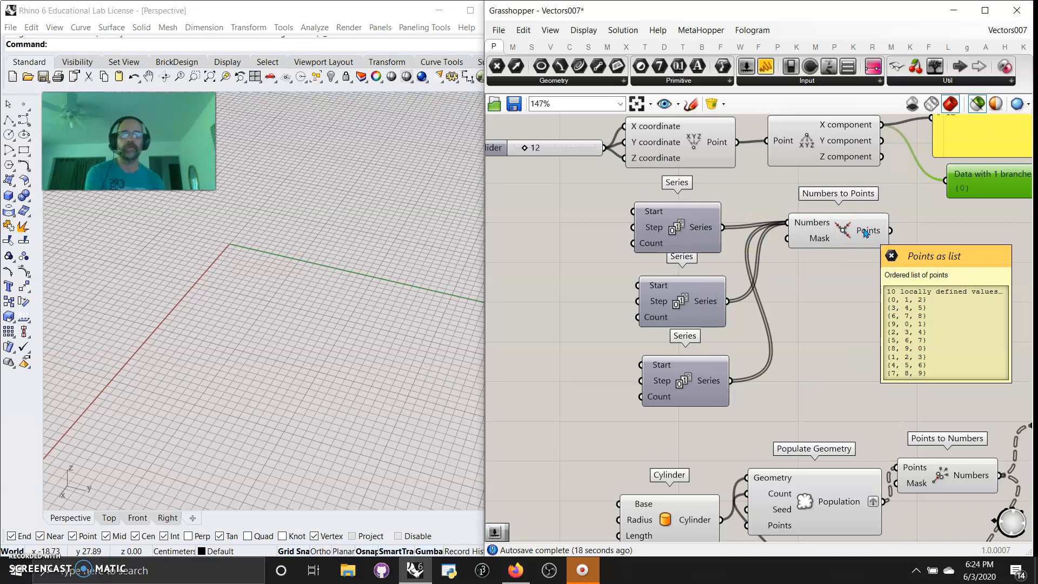
left_click(839, 243)
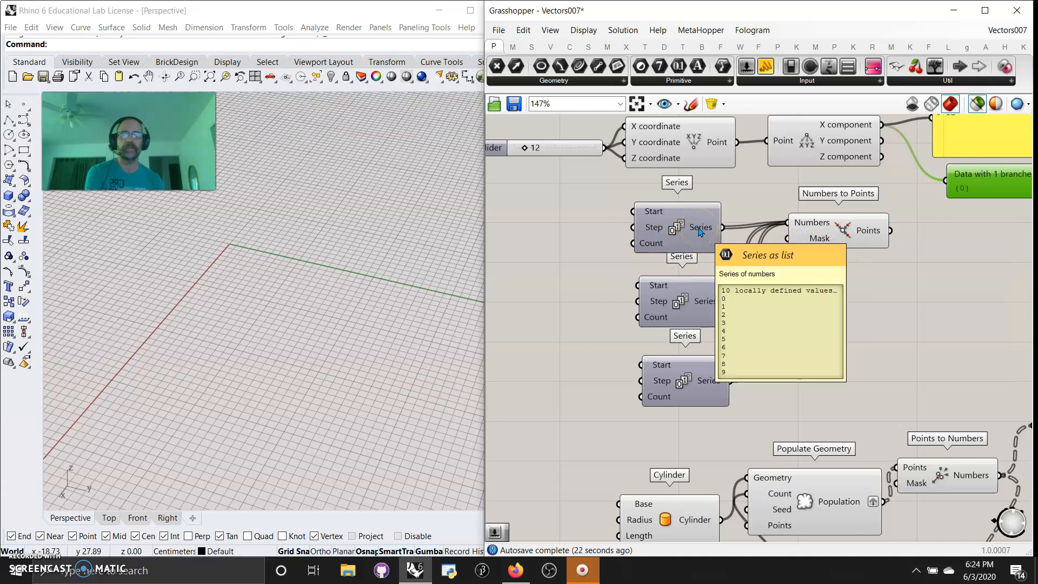
mouse_move(715, 306)
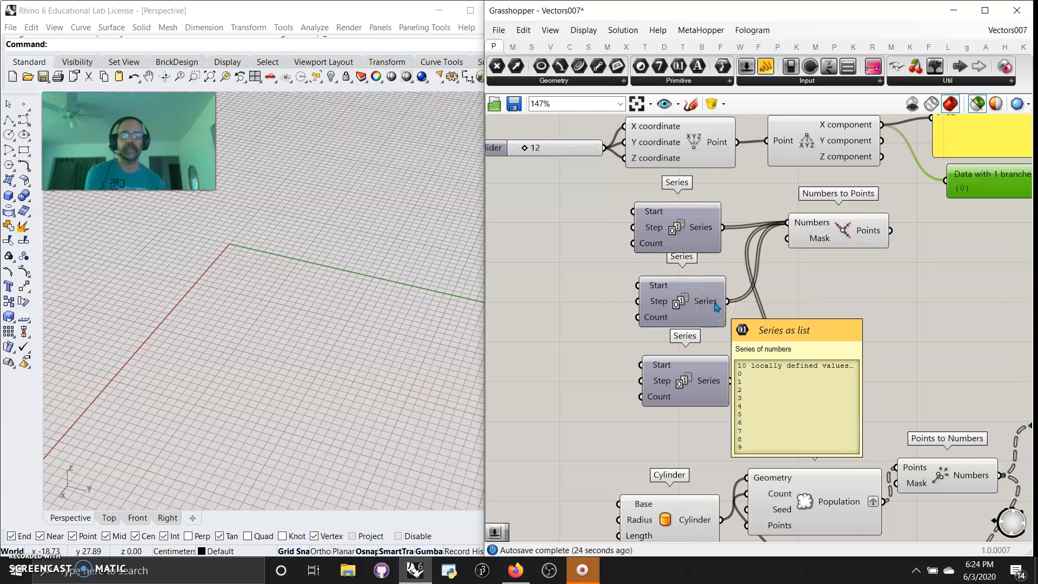
mouse_move(710, 383)
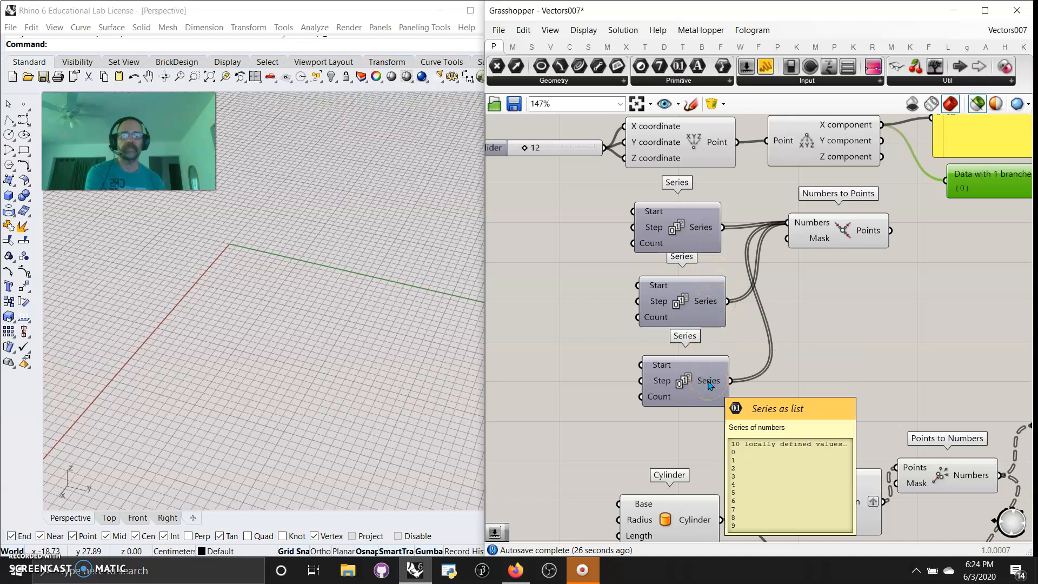
mouse_move(865, 234)
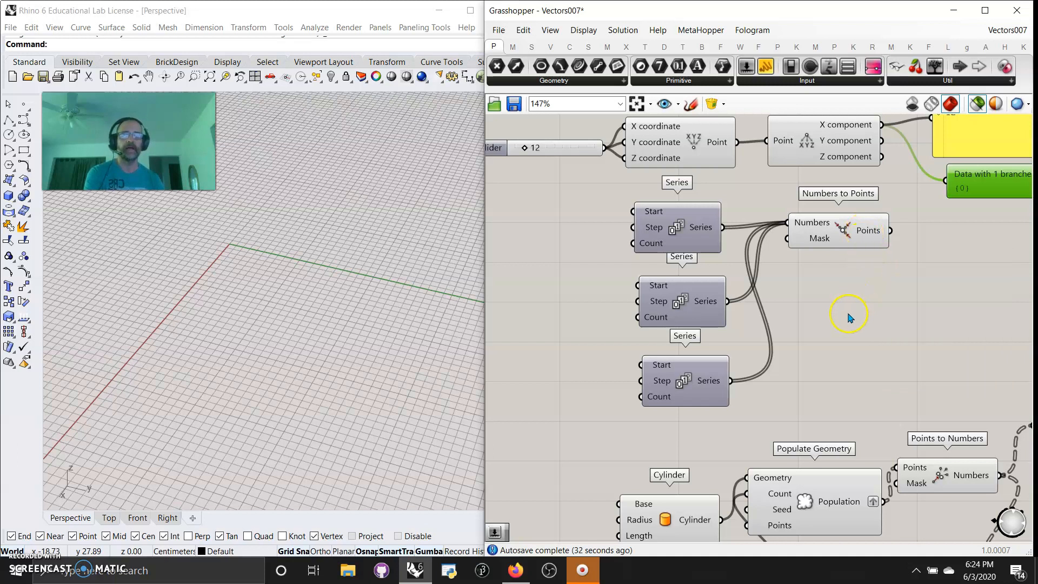
- Space Numbers to Points and its three Series components farther apart, and preview the resulting points
left_click_drag(844, 236, 840, 259)
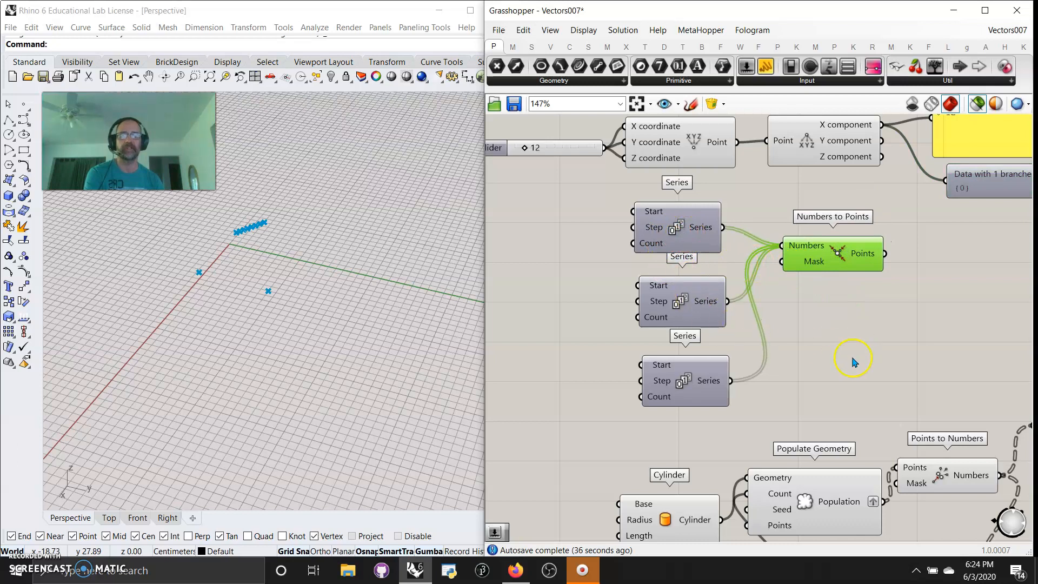
mouse_move(813, 266)
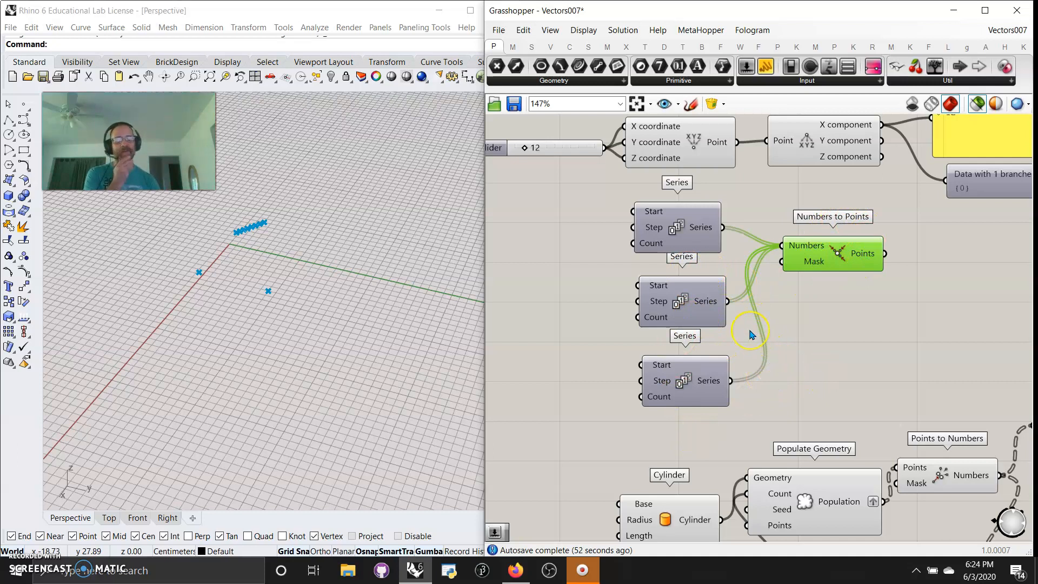
left_click_drag(695, 395, 656, 399)
left_click_drag(686, 306, 653, 305)
left_click_drag(683, 230, 661, 222)
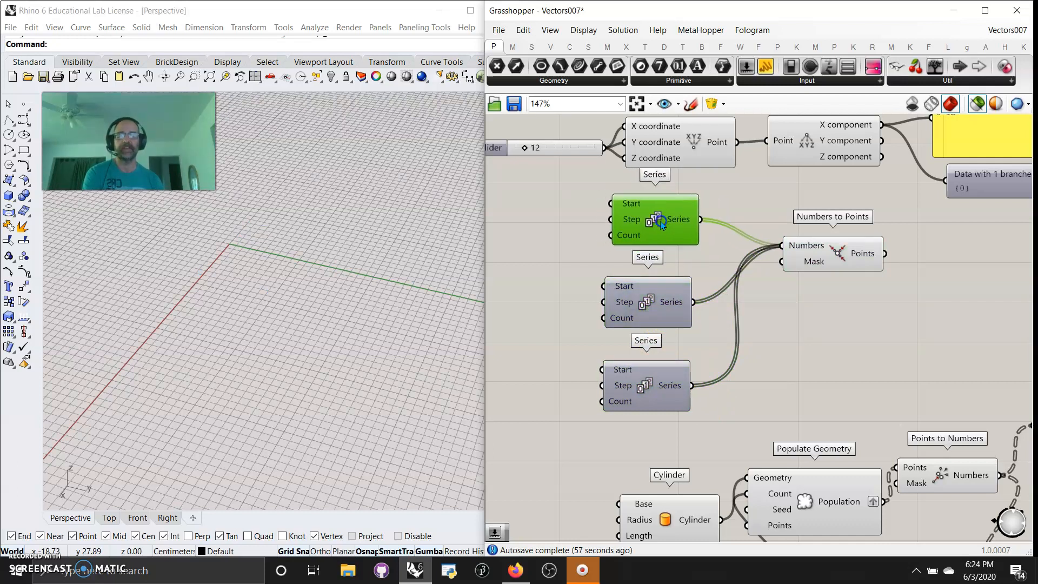
left_click(807, 251)
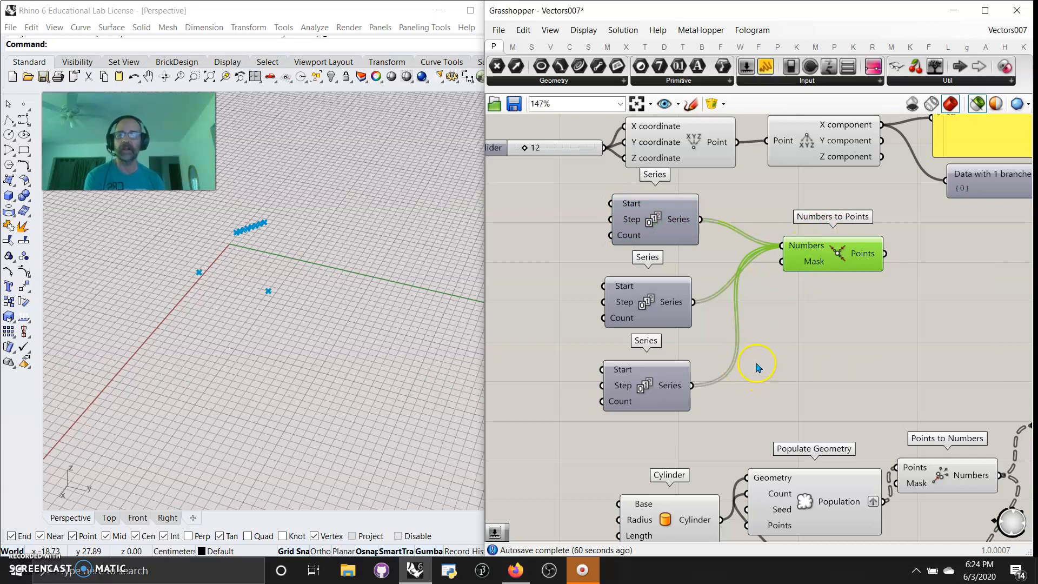
- Preview the Cylinder feeding the Points to Numbers example and the points its Populate Geometry component generates
right_click_drag(825, 404, 715, 170)
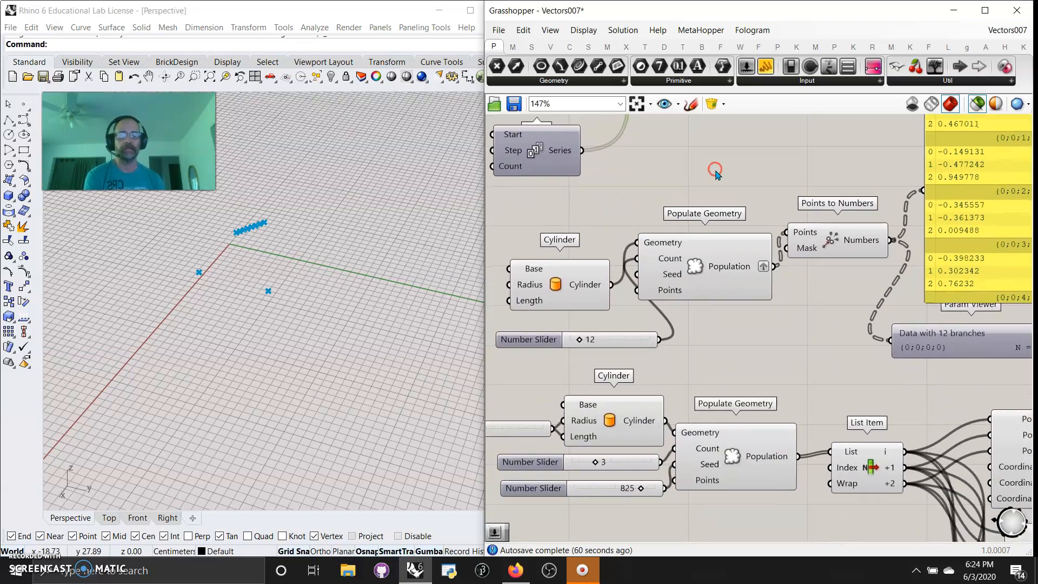
scroll(716, 177, "down", 2)
right_click_drag(715, 292, 730, 324)
left_click(613, 279)
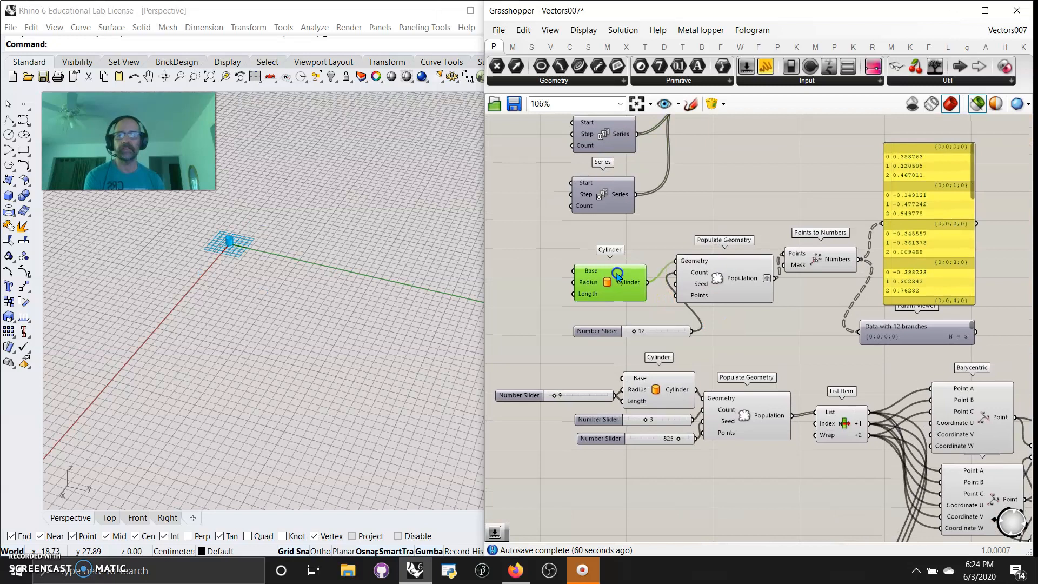
scroll(222, 230, "up", 3)
scroll(222, 237, "up", 3)
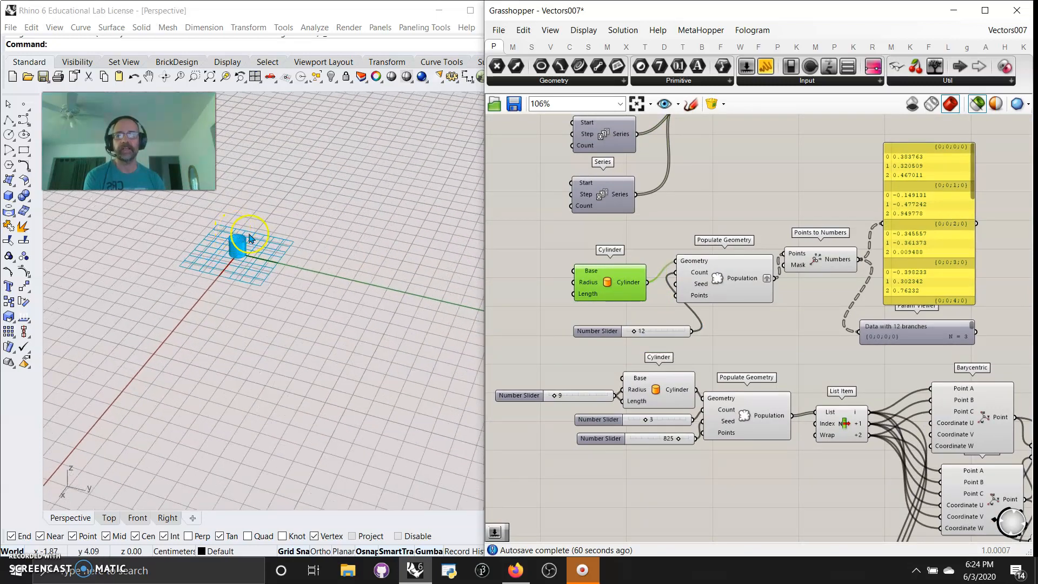
left_click_drag(721, 281, 714, 263)
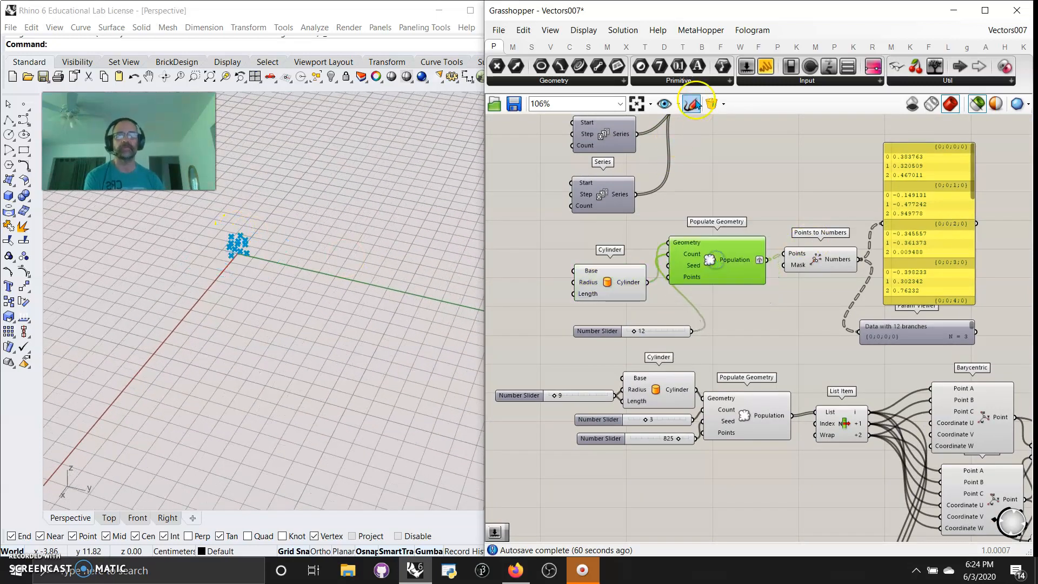
- Look up where Populate Geometry sits among the Vector Grid components
left_click(551, 49)
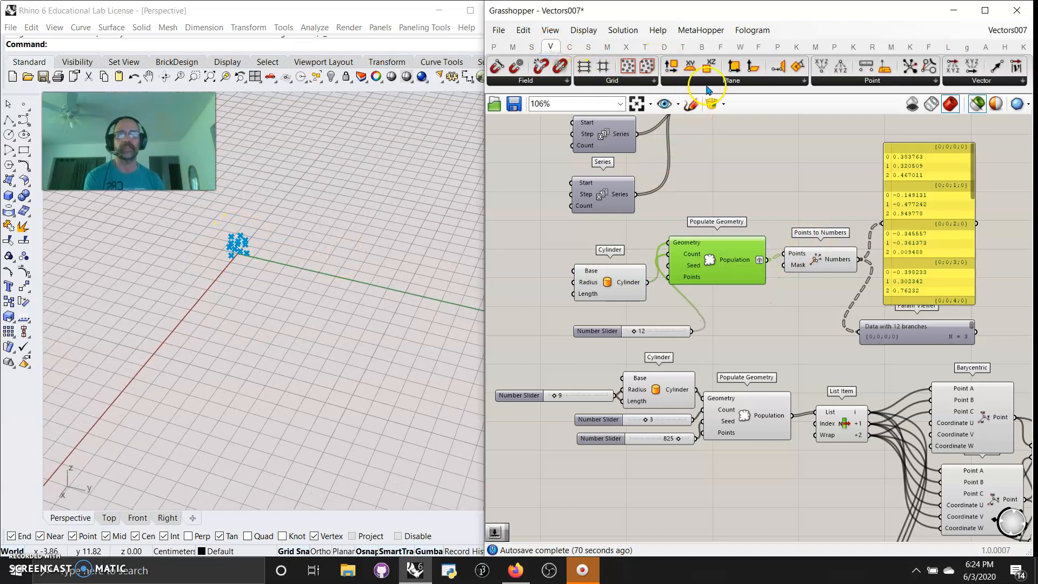
left_click(632, 81)
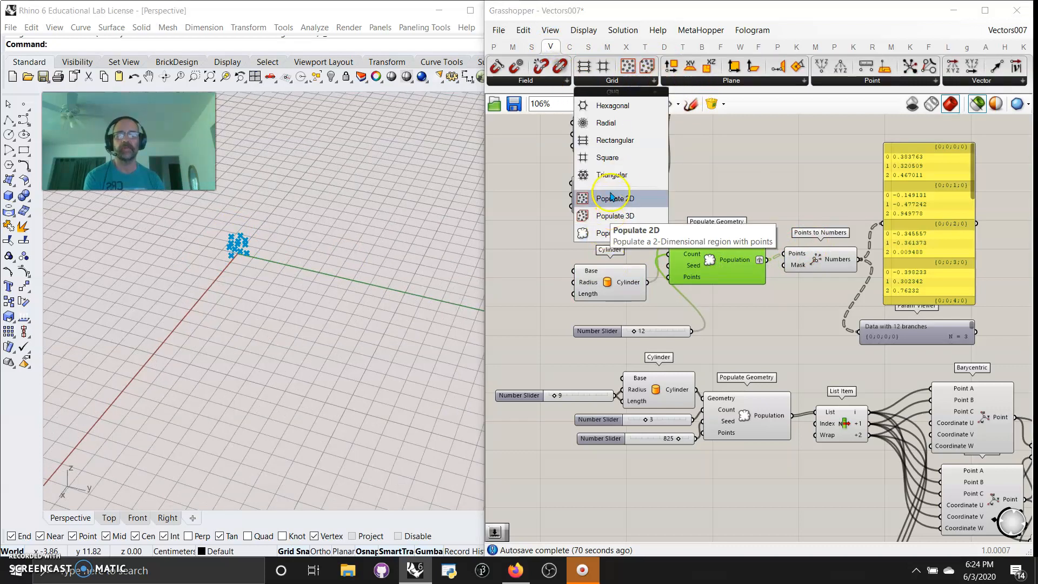
left_click(548, 282)
left_click(710, 261)
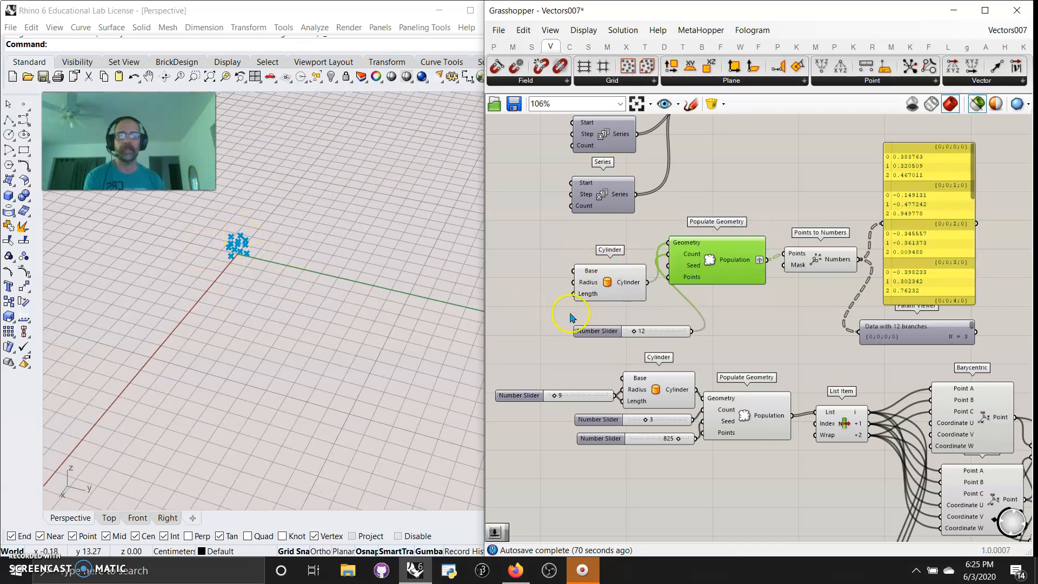
- Move the count slider of 12 farther from Populate Geometry and shift the Param Viewer clear of the numbers panel
left_click_drag(669, 337, 639, 338)
left_click(718, 261)
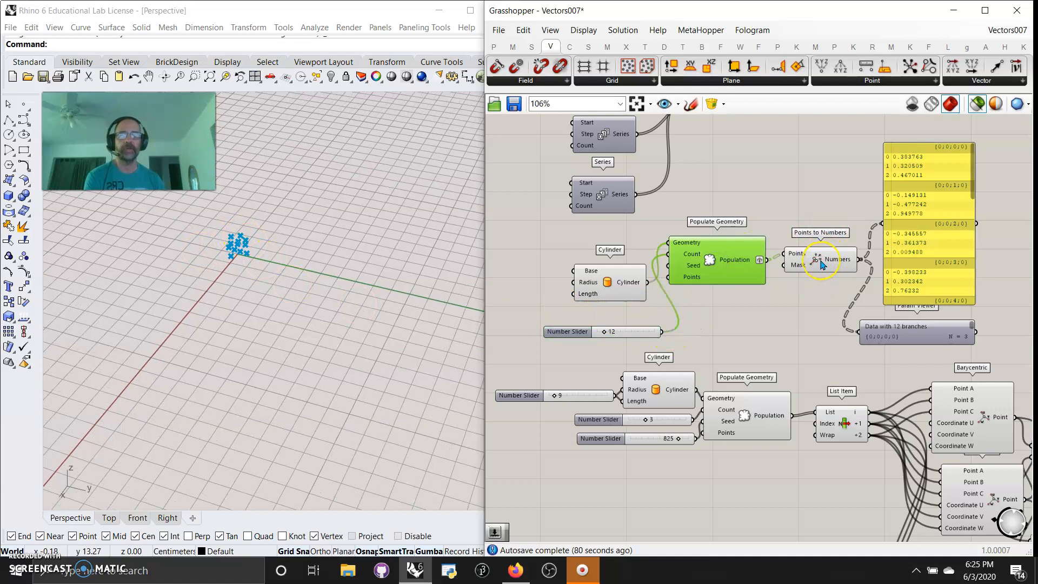
left_click(803, 262)
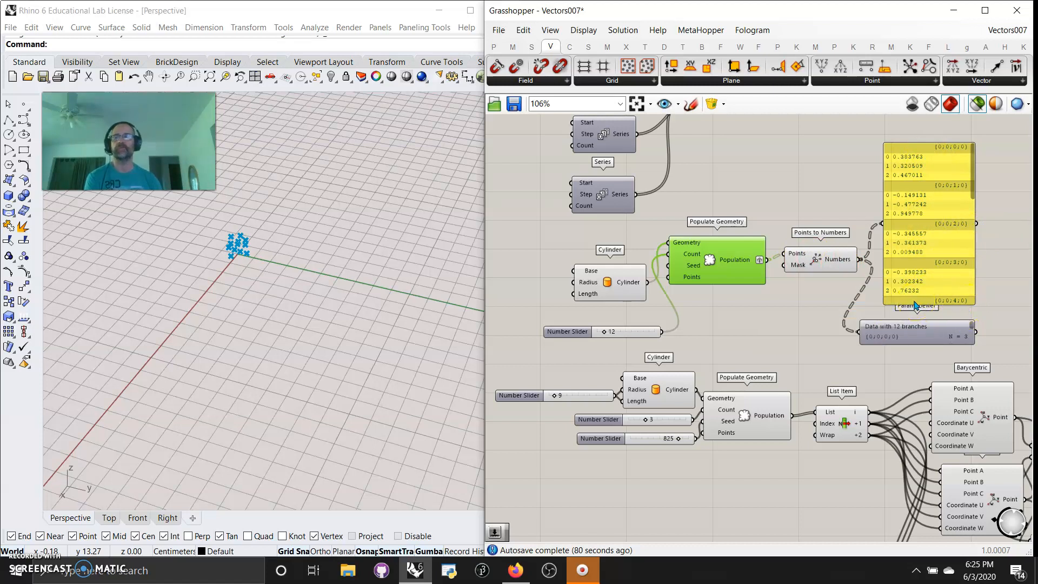
left_click(928, 338)
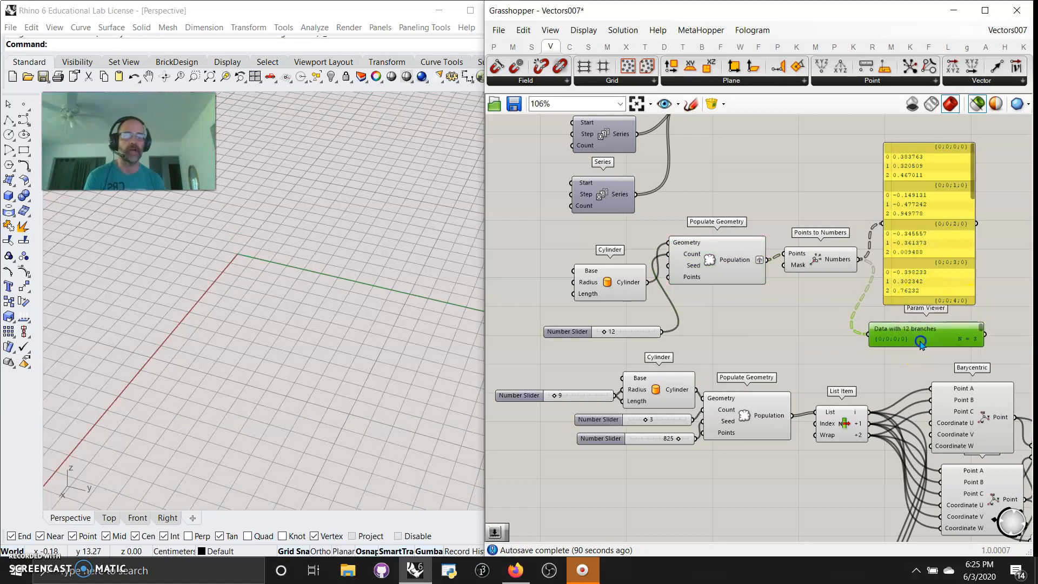
left_click_drag(936, 337, 932, 351)
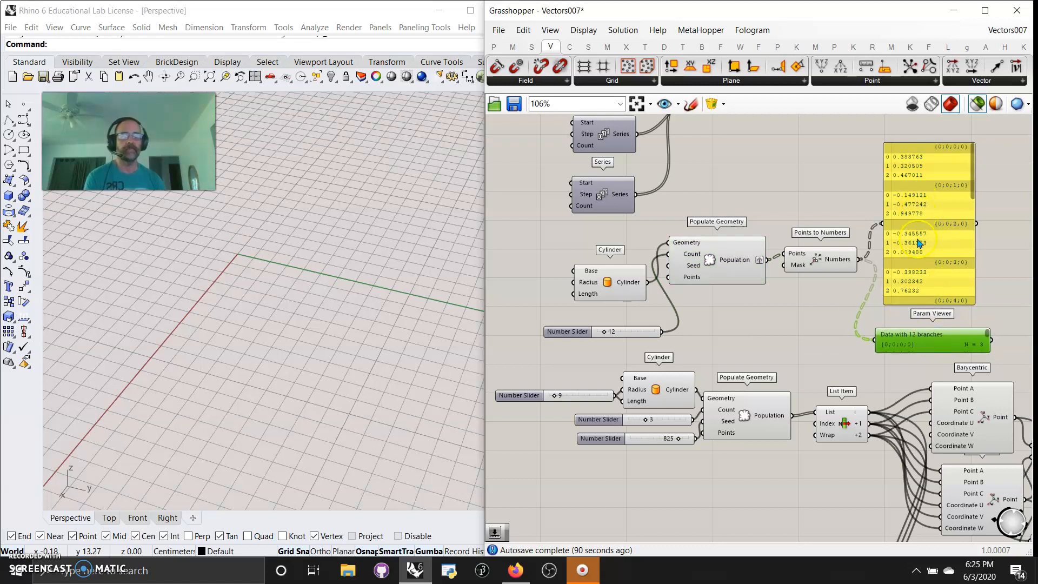
- Switch the Points to Numbers example's Param Viewer to its tree drawing and examine the branches
scroll(933, 357, "up", 10)
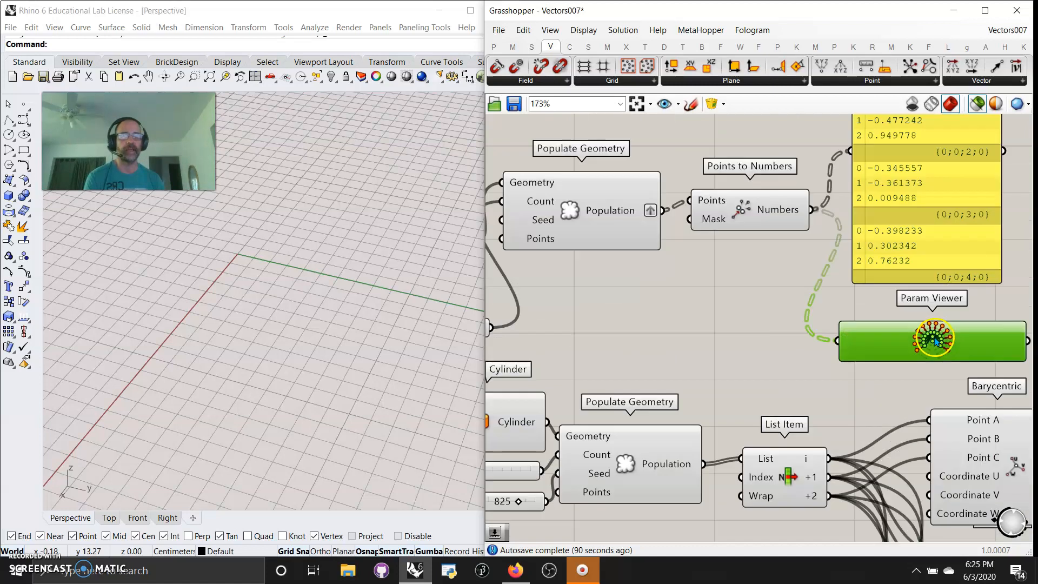
scroll(931, 341, "down", 9)
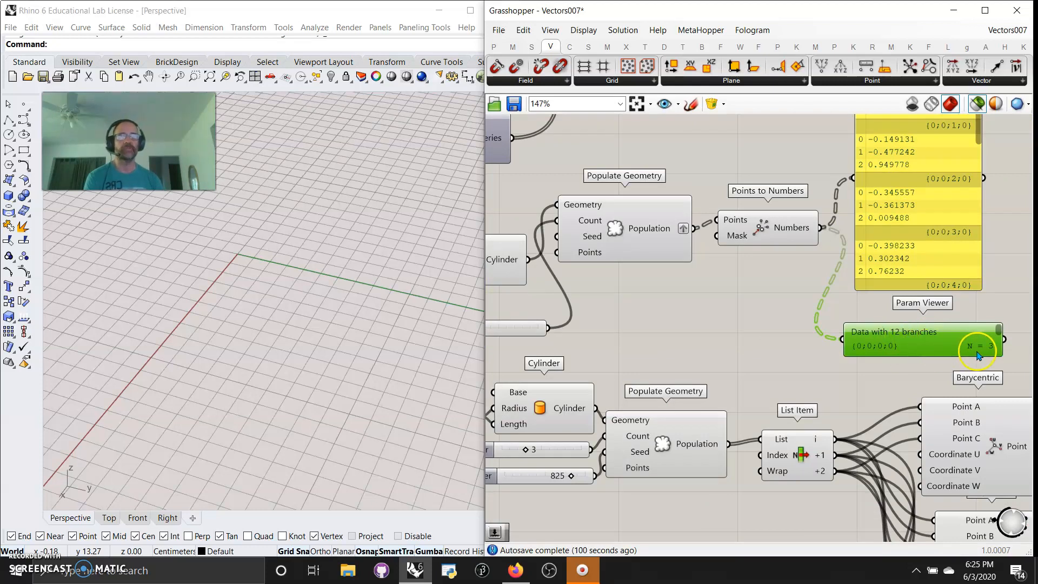
scroll(927, 350, "up", 5)
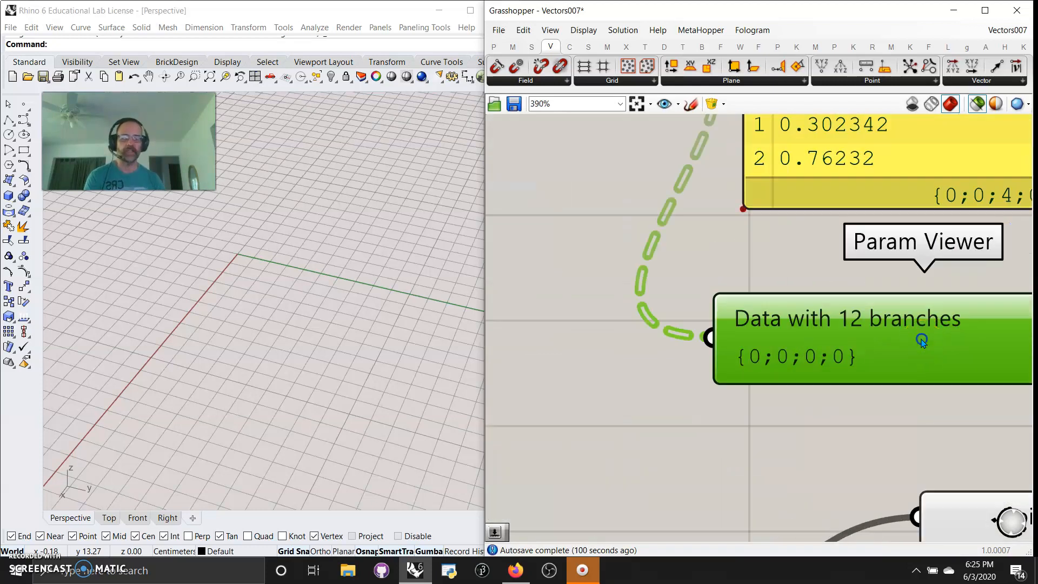
right_click_drag(927, 337, 805, 275)
left_click_drag(820, 321, 819, 416)
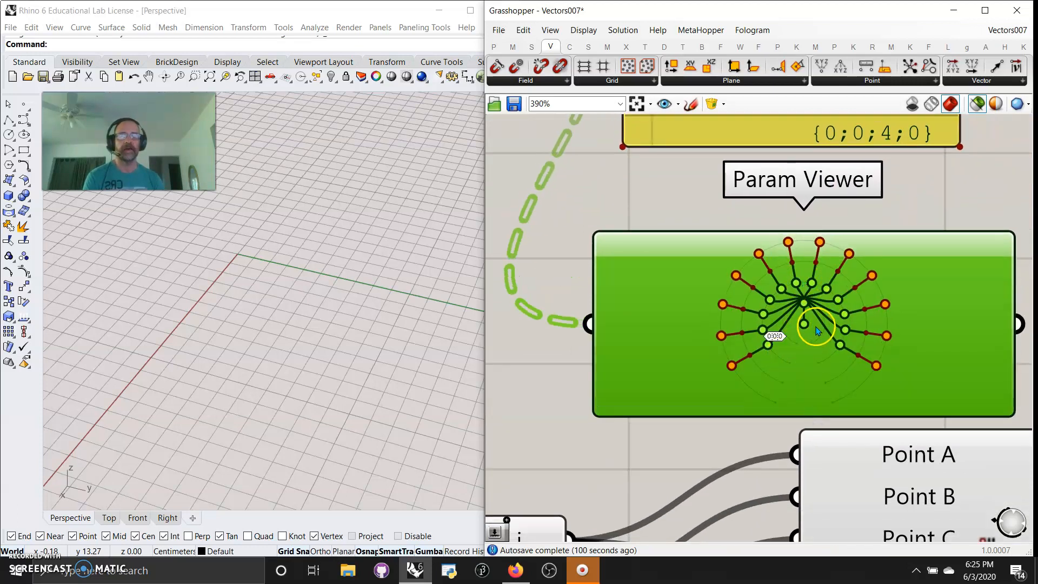
scroll(817, 332, "down", 6)
right_click_drag(818, 325, 860, 289)
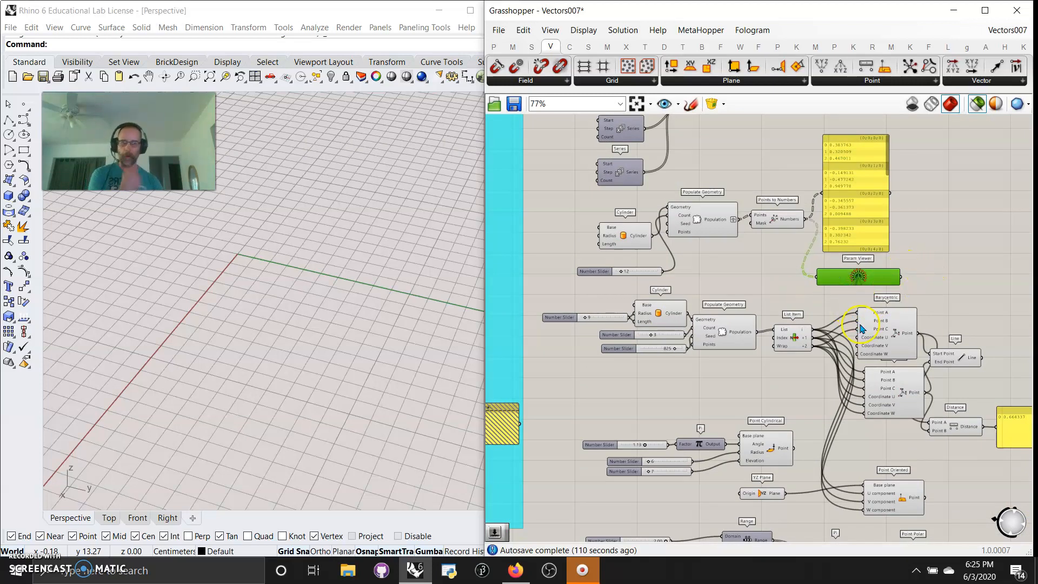
- Preview the Cylinder of the Barycentric example and the three points its Populate Geometry places on it
right_click_drag(726, 296, 765, 213)
scroll(690, 243, "up", 4)
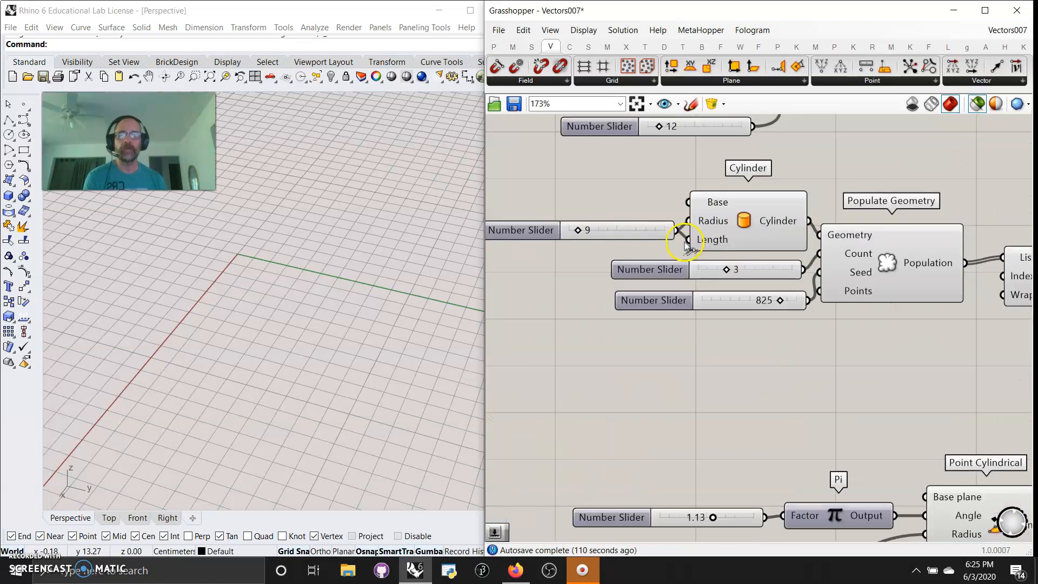
left_click(750, 258)
scroll(229, 245, "down", 5)
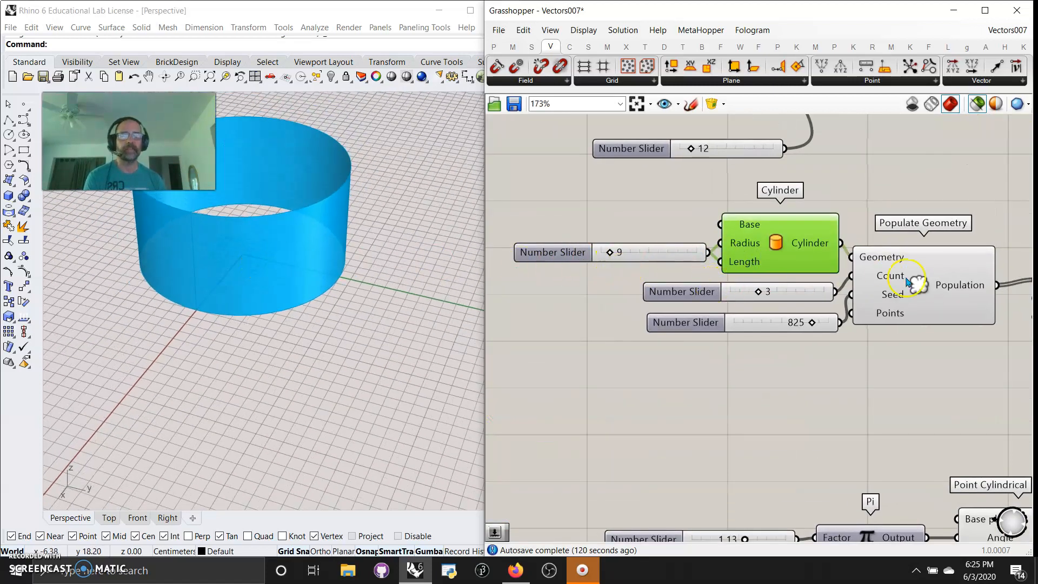
left_click(888, 280)
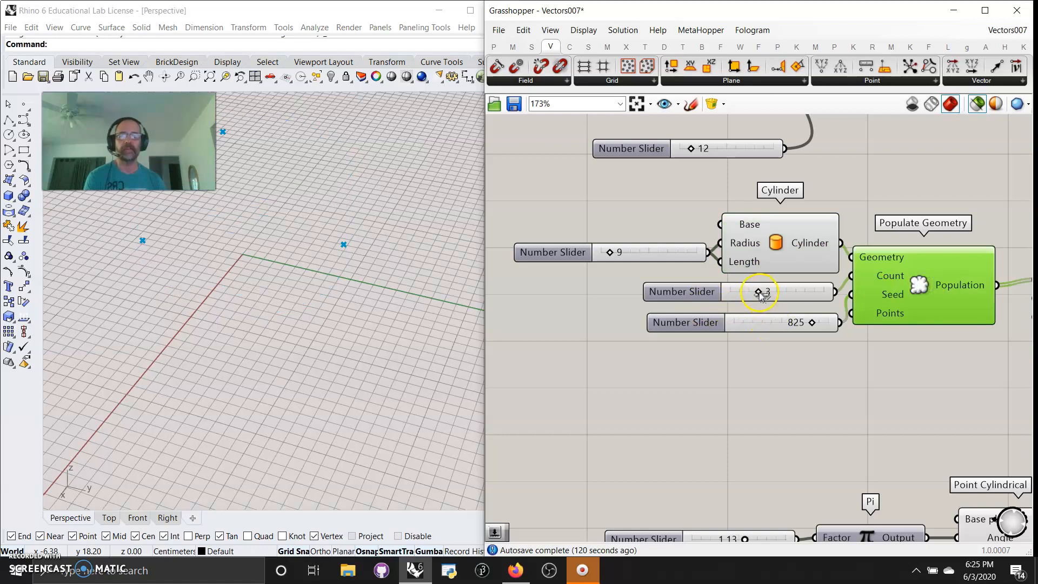
- Set the Seed slider of the Barycentric example's Populate Geometry to 527 and view the resulting points
left_click_drag(788, 327, 753, 330)
right_click_drag(897, 371, 712, 380)
right_click_drag(825, 391, 696, 410)
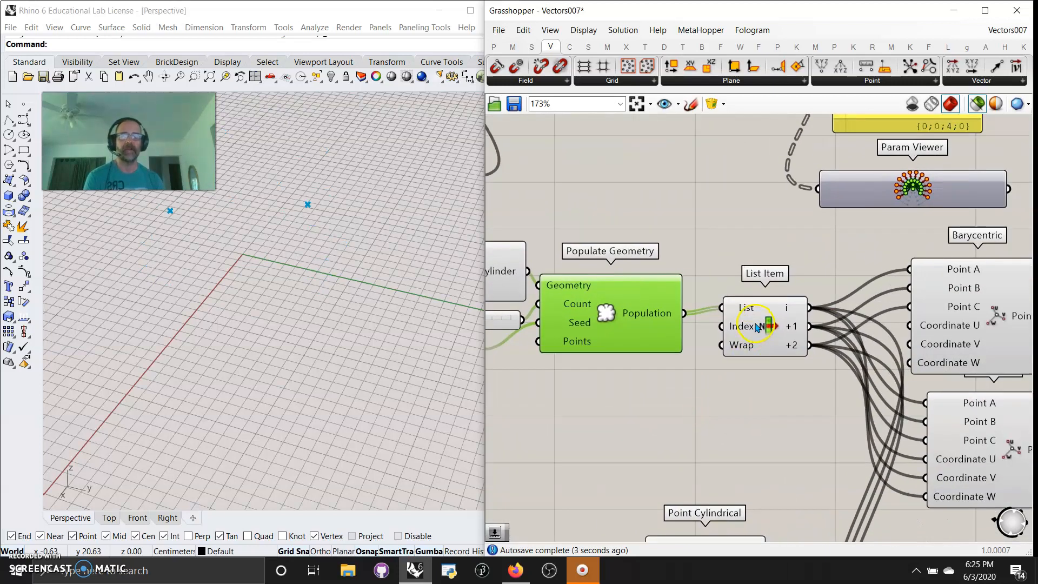
right_click_drag(611, 398, 762, 430)
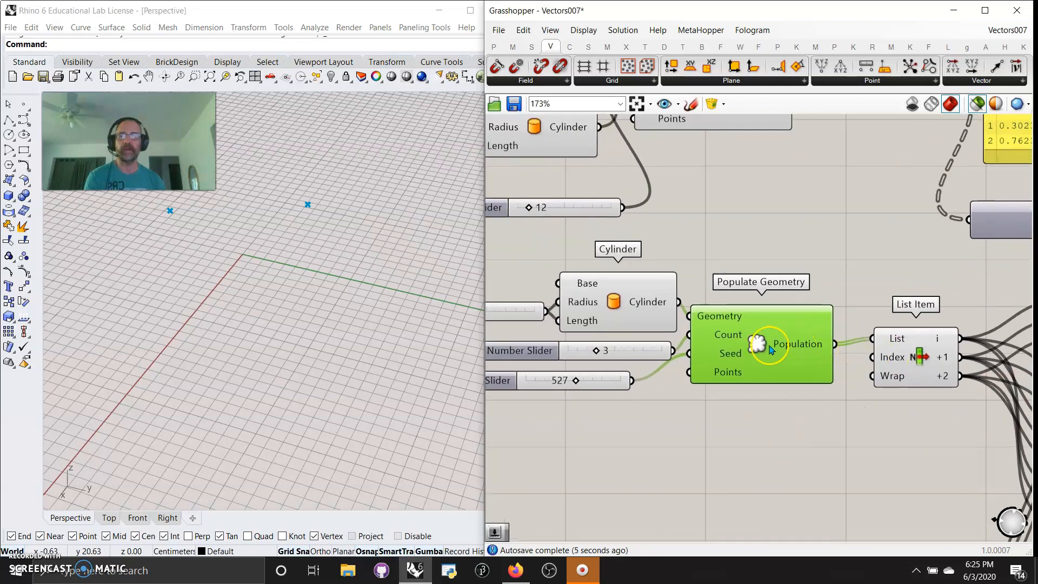
right_click_drag(261, 291, 325, 290)
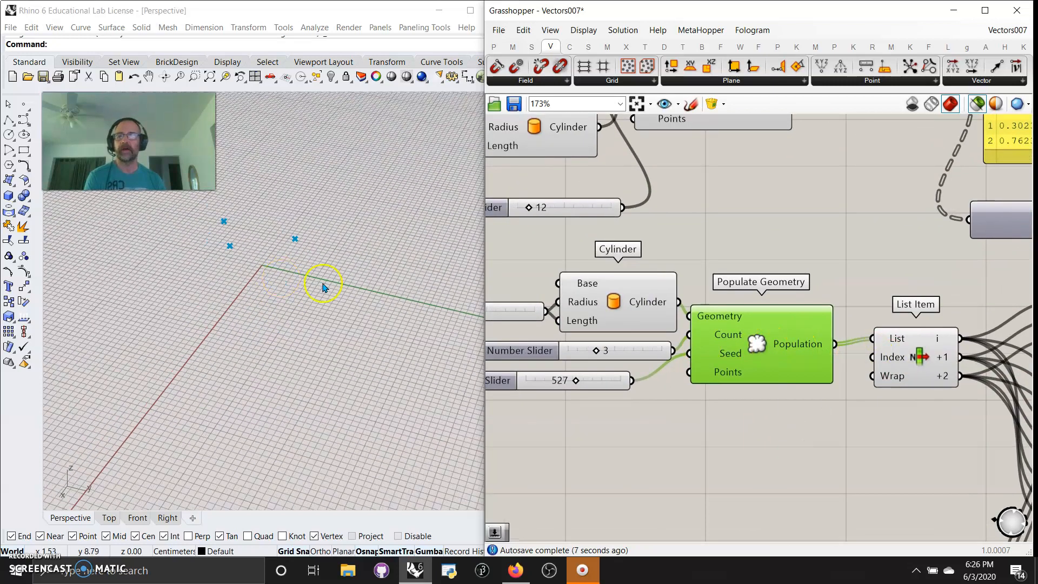
- Inspect the point coordinates output by Populate Geometry's Population and its connection to List Item
left_click(900, 366, "shift")
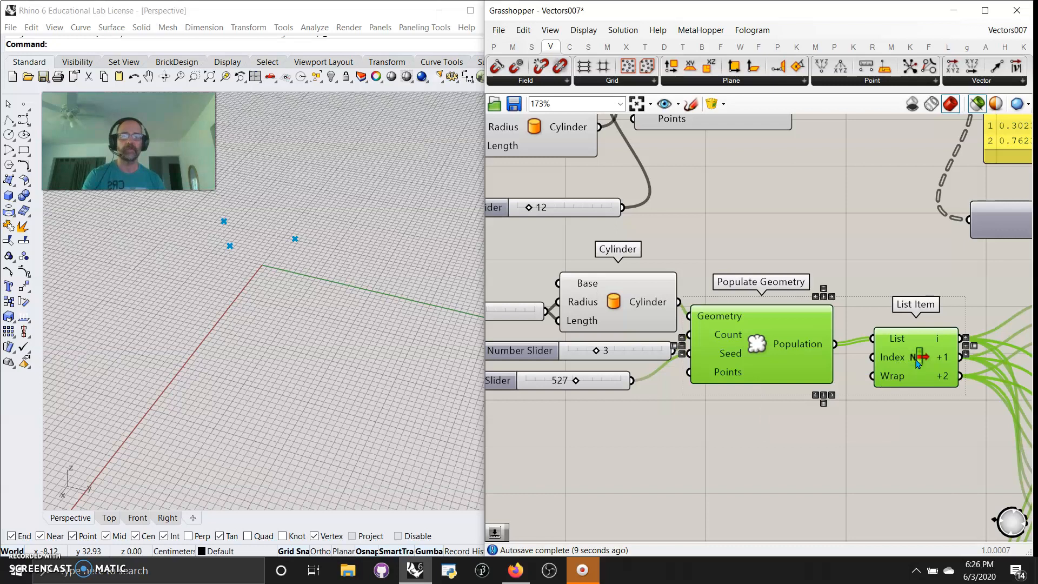
left_click(911, 426)
left_click(918, 365)
scroll(776, 361, "down", 1)
left_click(785, 350)
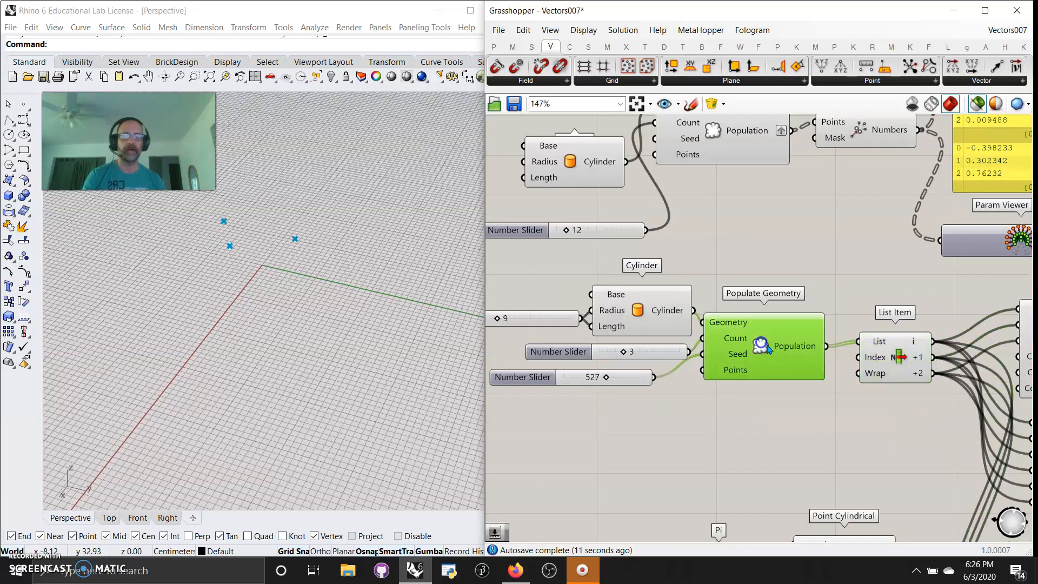
mouse_move(795, 350)
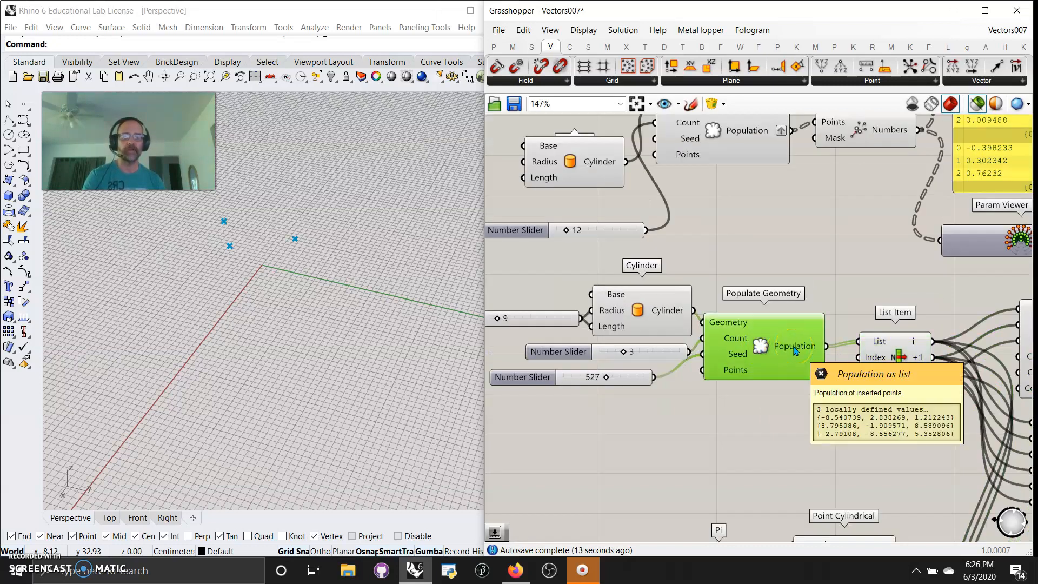
left_click(832, 348)
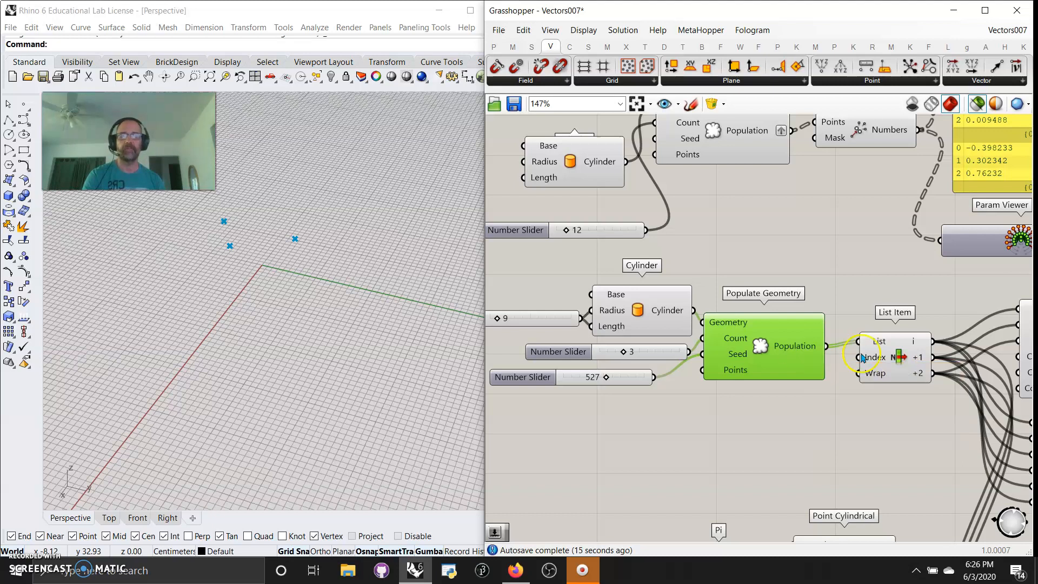
- Examine List Item's i, +1 and +2 outputs up close, including its controls for adding and removing outputs
scroll(922, 361, "up", 4)
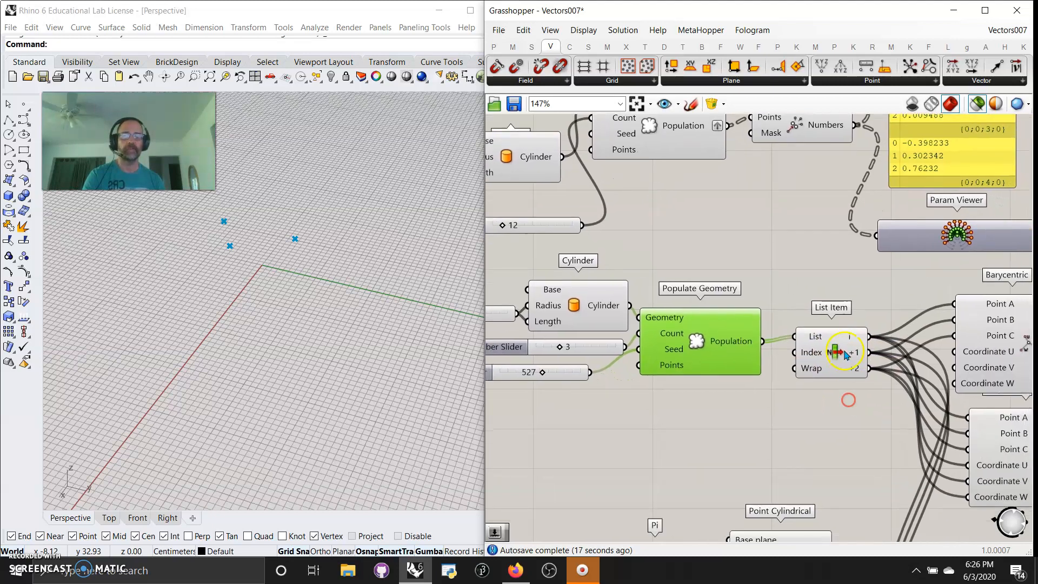
scroll(860, 358, "up", 3)
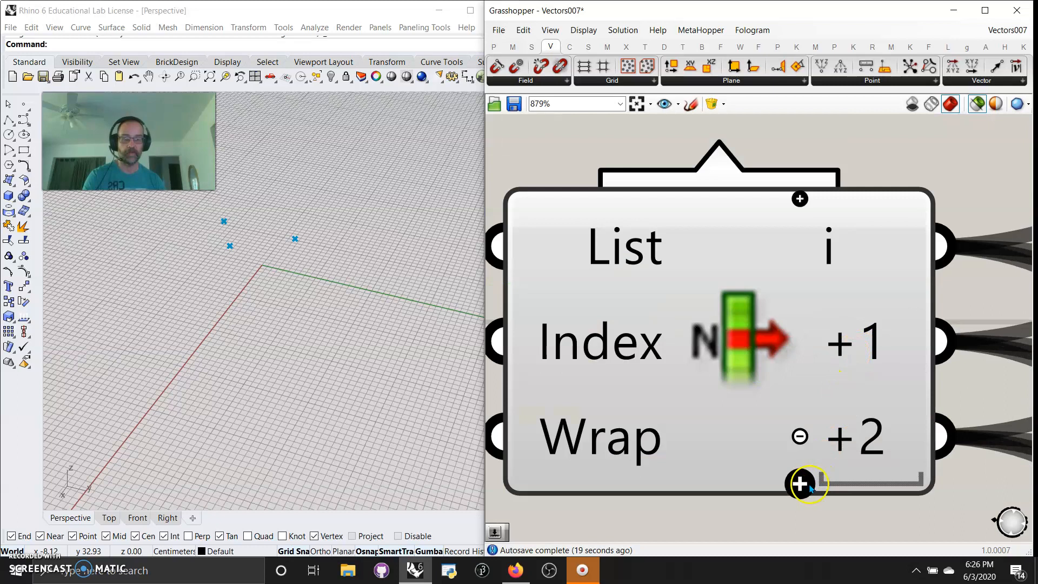
scroll(811, 379, "down", 1)
scroll(816, 358, "down", 8)
right_click_drag(818, 467, 719, 432)
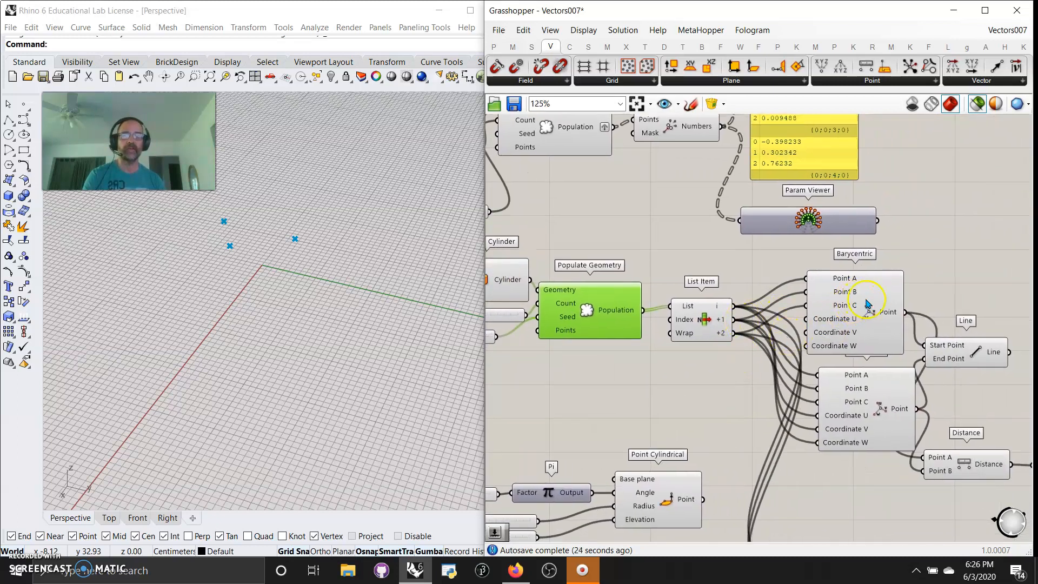
- Preview the first Barycentric point together with the Cylinder it derives from
left_click(887, 317)
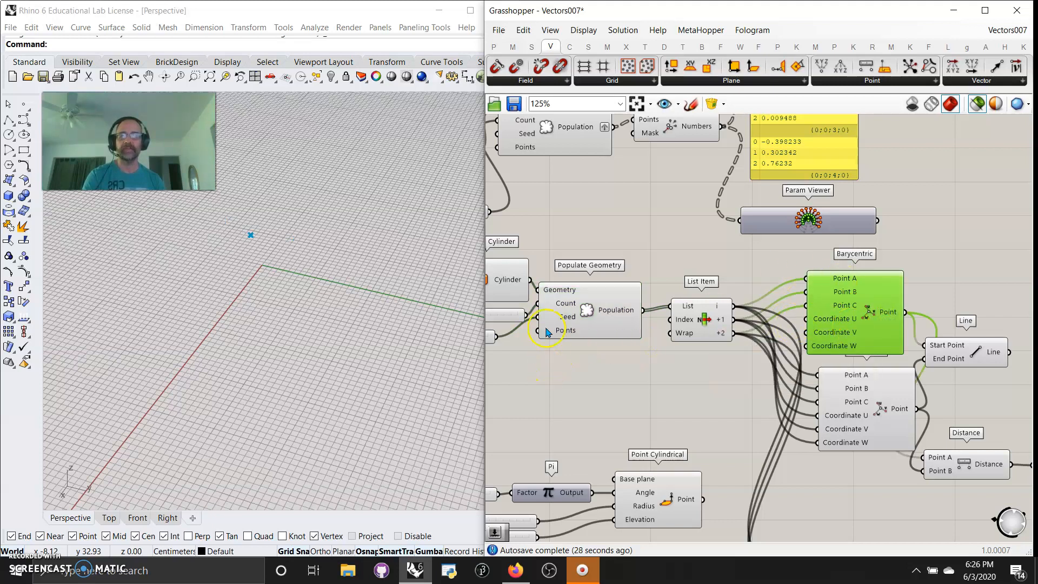
left_click(506, 284)
left_click(872, 323, "shift")
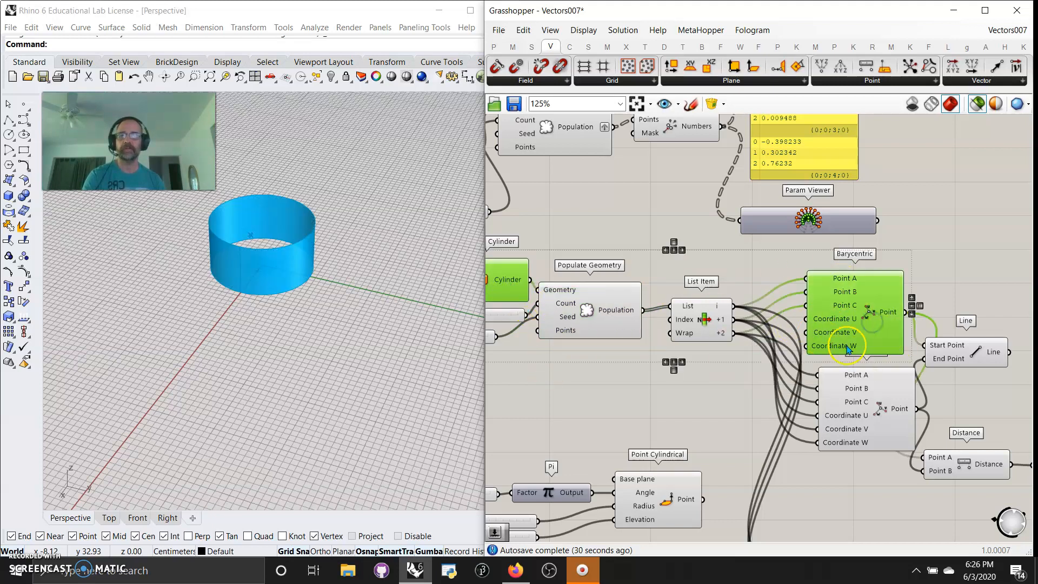
- Align the second Barycentric directly below the first, and preview both points and the Line joining them
left_click_drag(862, 417, 851, 434)
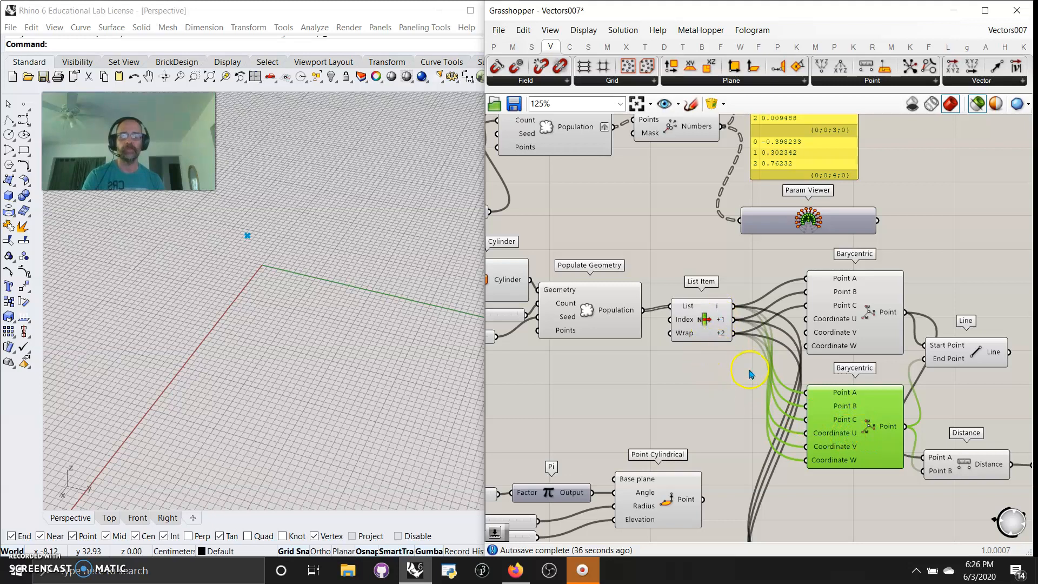
left_click(857, 327, "shift")
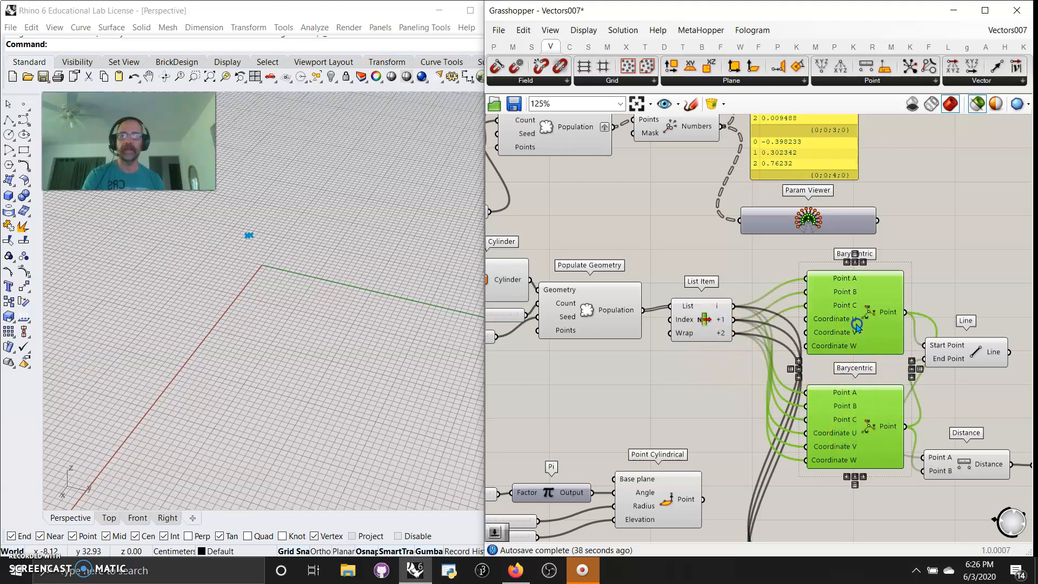
left_click(967, 357)
- Set the Populate Geometry Seed slider to 646 while previewing the Line between the Barycentric points
scroll(248, 229, "up", 5)
scroll(250, 230, "up", 1)
right_click_drag(541, 385, 814, 388)
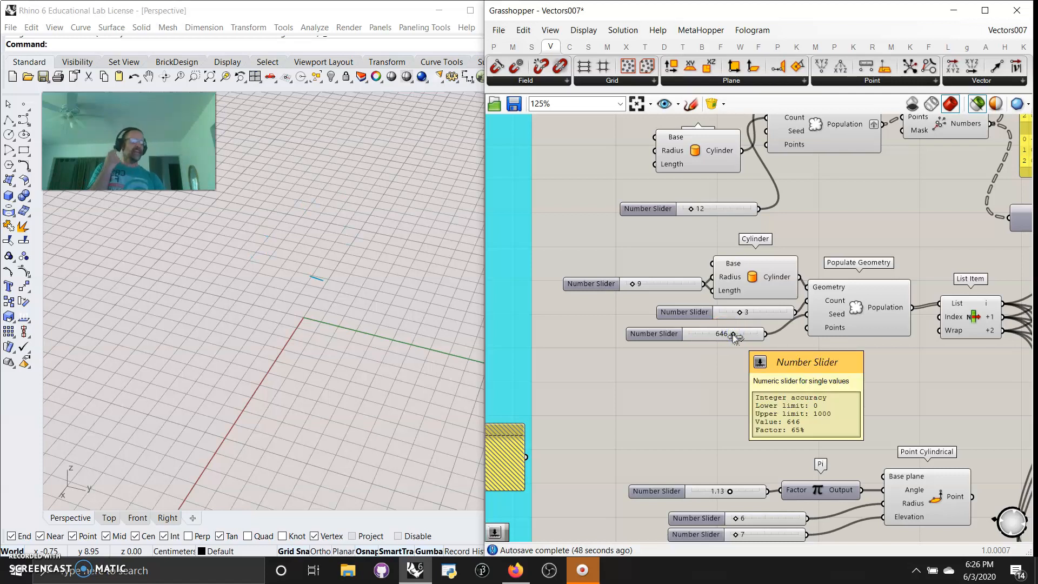
left_click(743, 367)
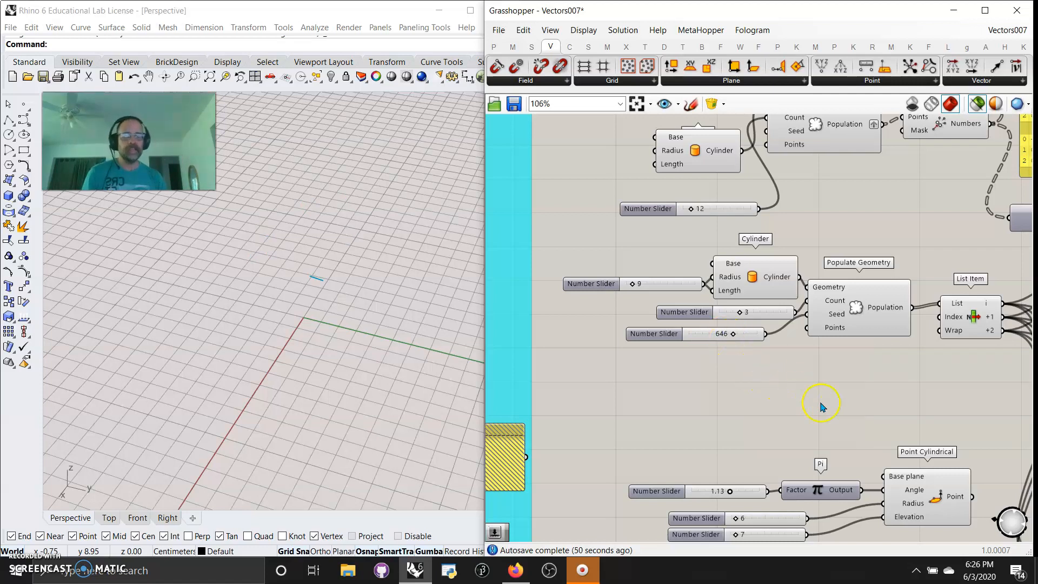
- Inspect the Distance component fed by the two Barycentric points and the panel showing its output
scroll(821, 407, "down", 3)
scroll(772, 332, "up", 5)
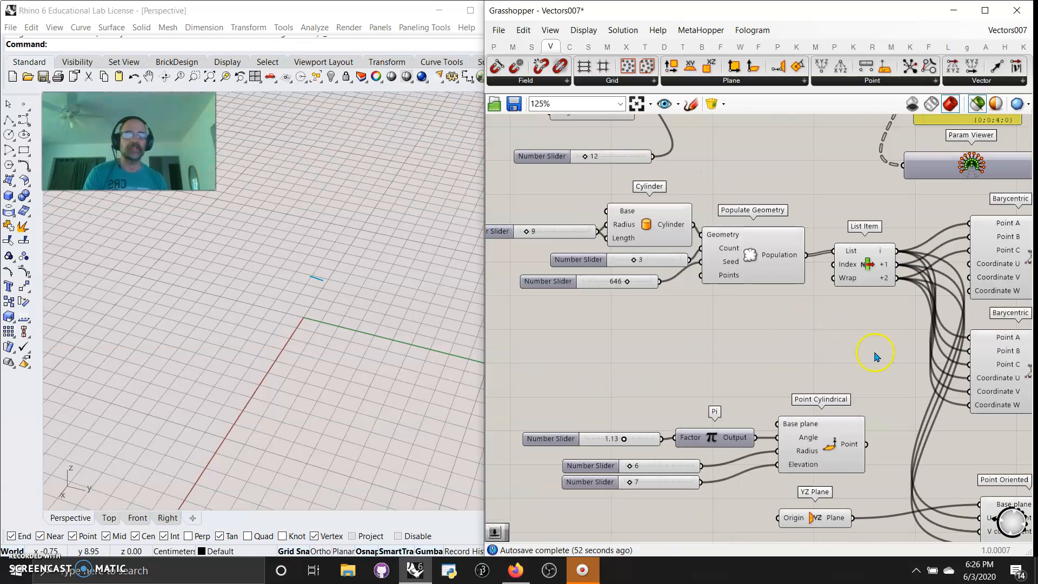
right_click_drag(875, 357, 800, 304)
scroll(766, 255, "down", 2)
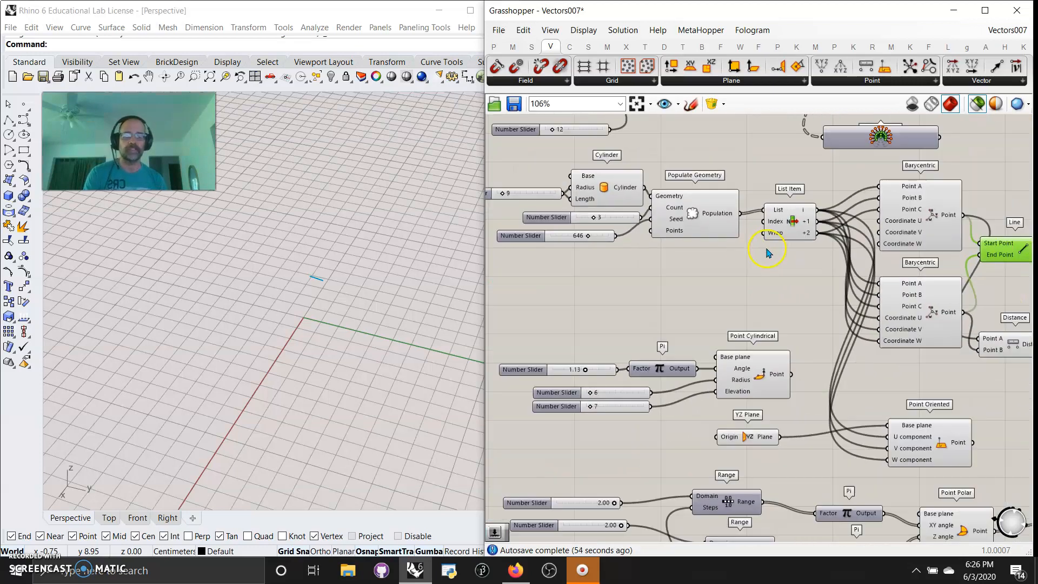
right_click_drag(779, 291, 704, 217)
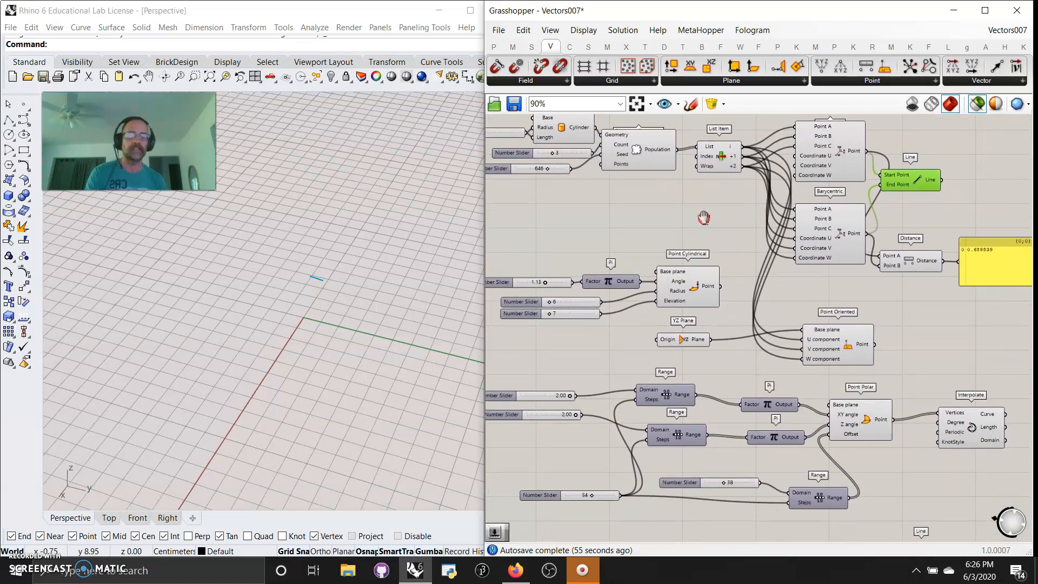
left_click(913, 263)
right_click_drag(930, 308, 835, 312)
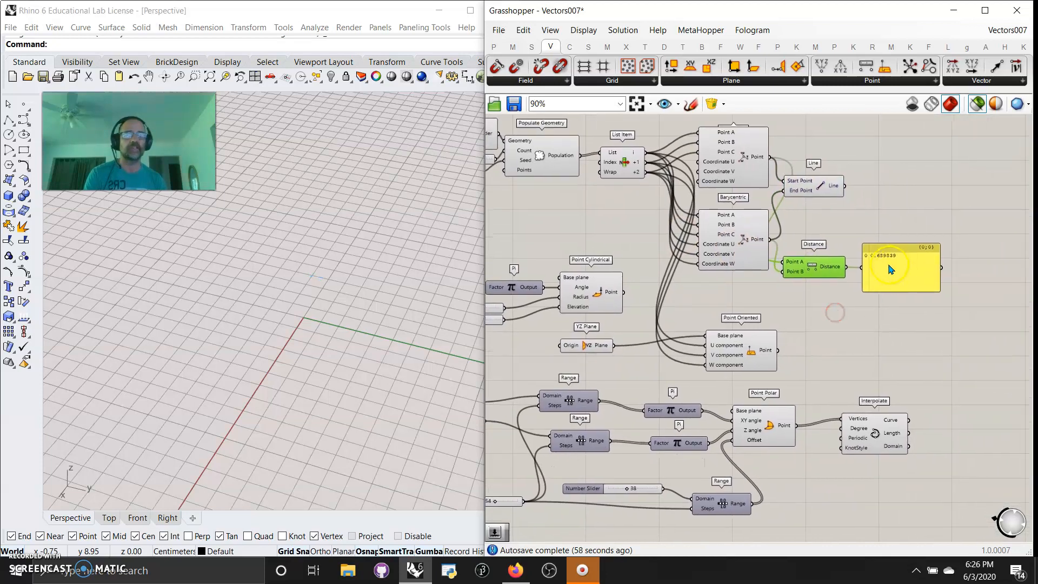
- Preview the Point Cylindrical point and set its angle slider to 0.00, radius to 9 and elevation to 8
scroll(887, 265, "up", 4)
scroll(784, 364, "down", 3)
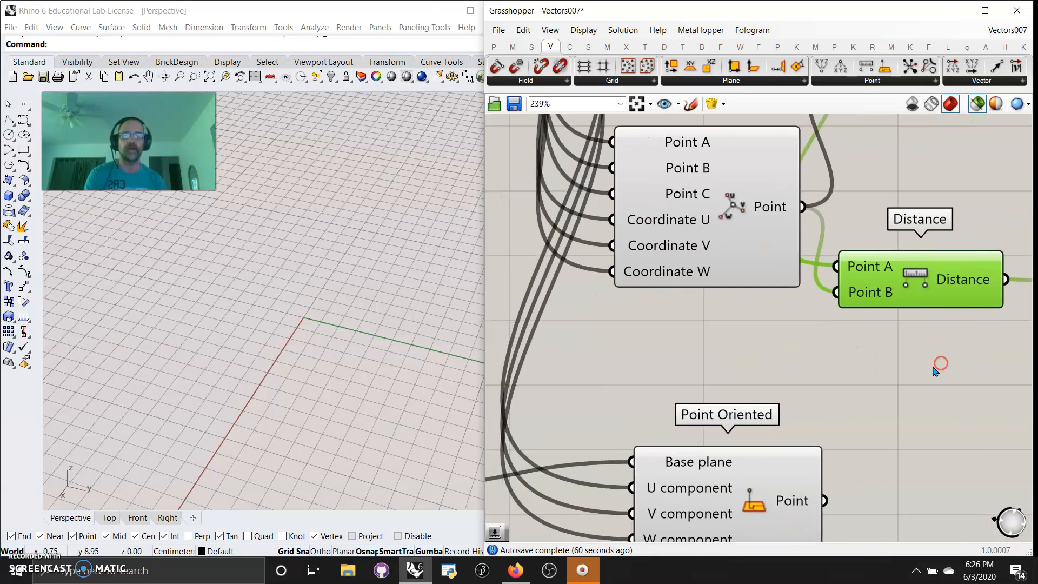
right_click_drag(893, 367, 914, 310)
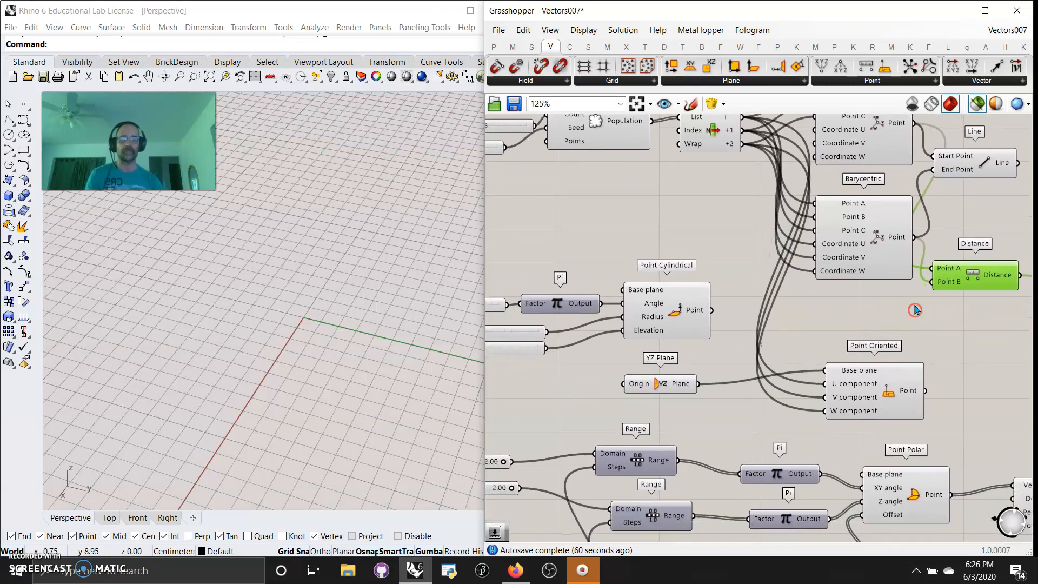
right_click_drag(743, 302, 888, 243)
left_click(816, 256)
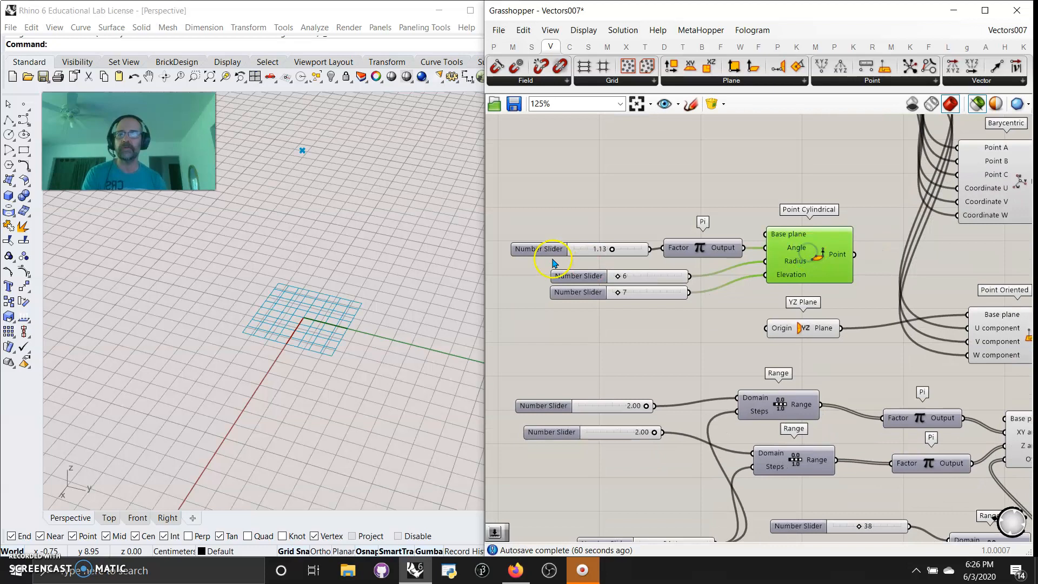
left_click_drag(611, 249, 568, 252)
left_click_drag(617, 278, 621, 277)
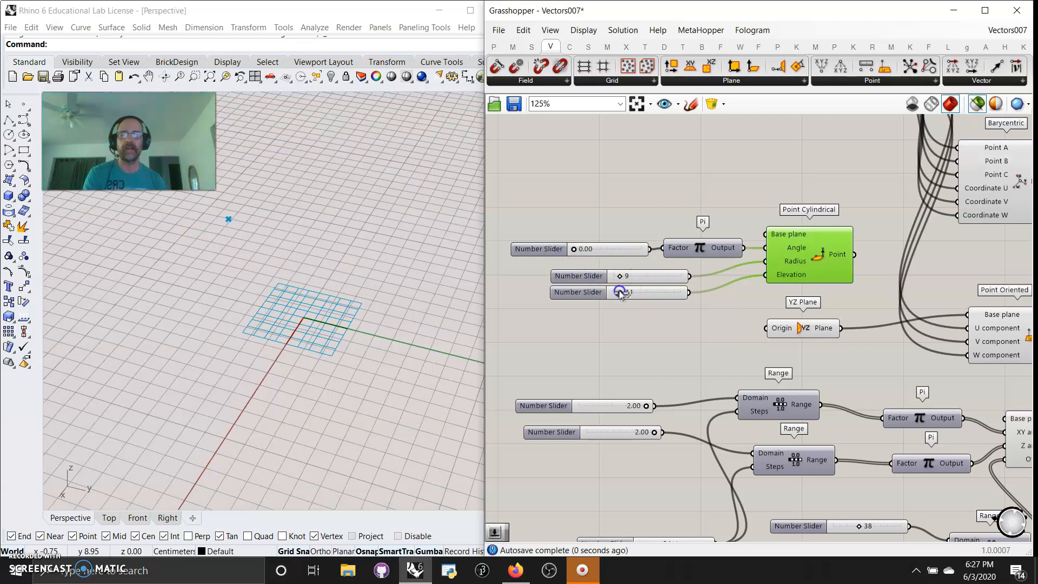
- Preview the Point Oriented point and the YZ Plane that serves as its base plane
right_click_drag(731, 325, 678, 312)
right_click_drag(861, 378, 728, 300)
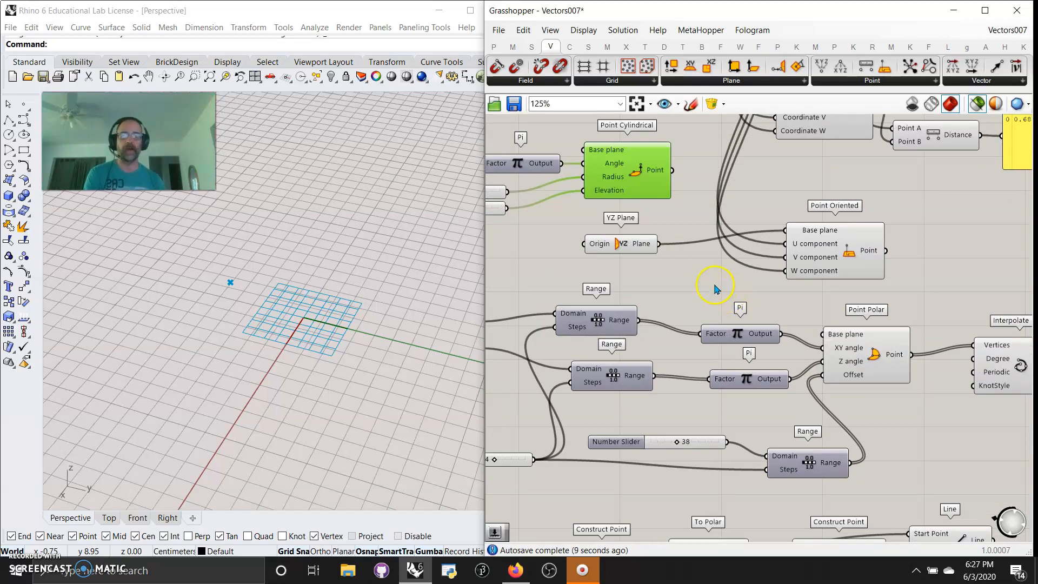
left_click(833, 261)
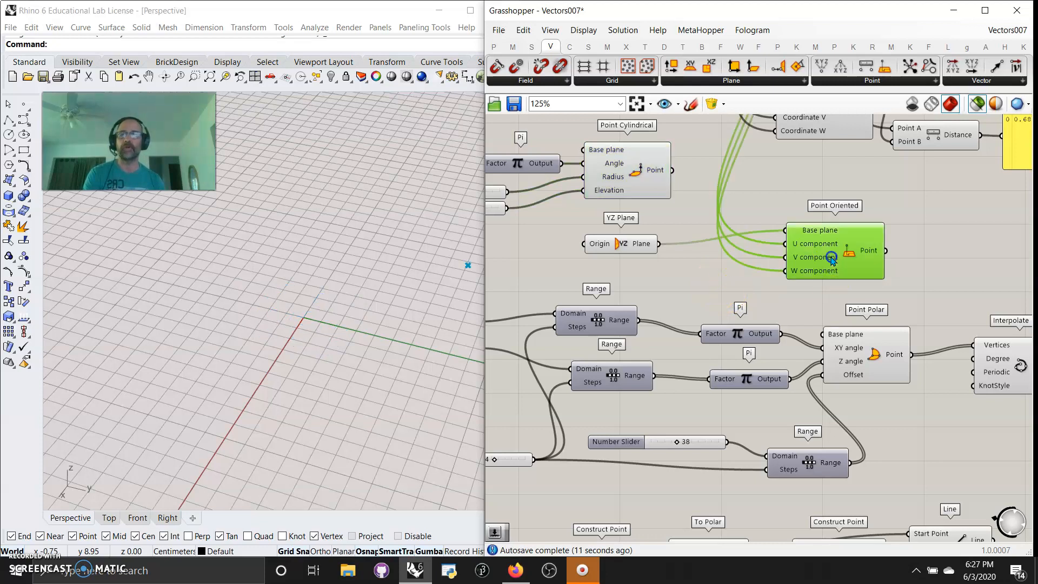
scroll(824, 252, "down", 4)
right_click_drag(824, 222, 823, 293)
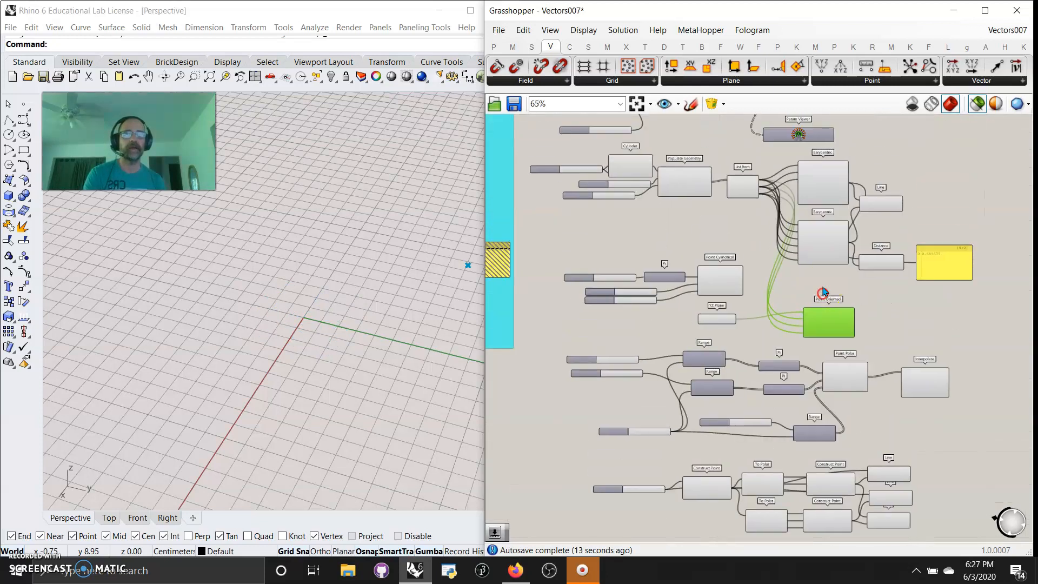
scroll(750, 190, "up", 5)
right_click_drag(782, 375, 739, 232)
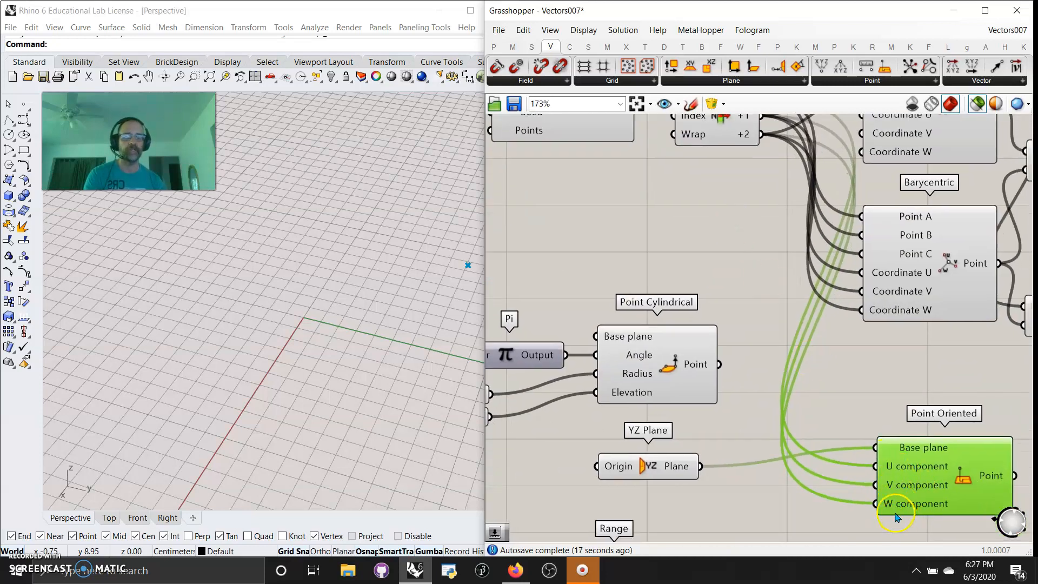
left_click(669, 470)
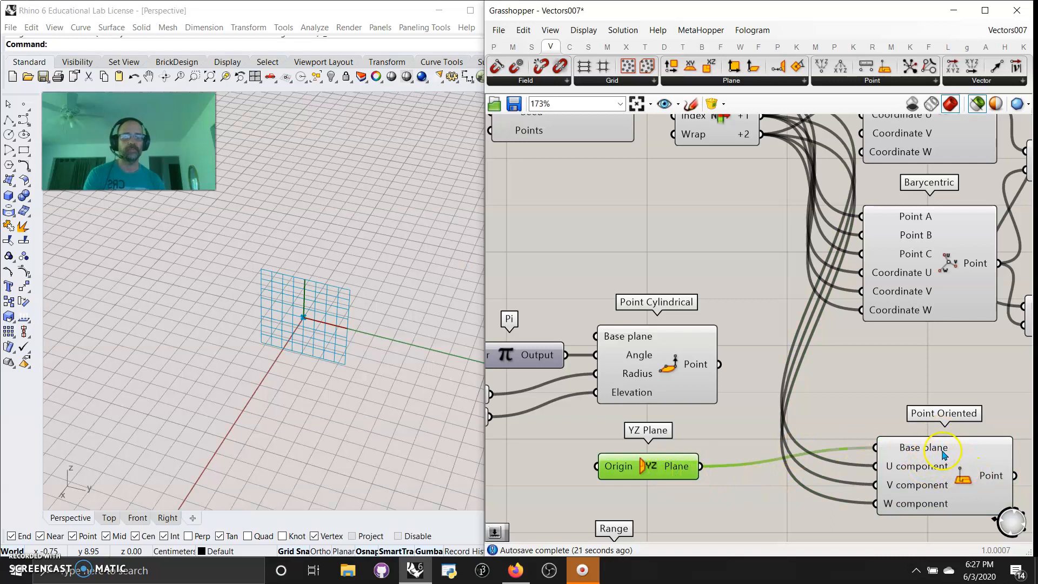
right_click_drag(864, 411, 783, 315)
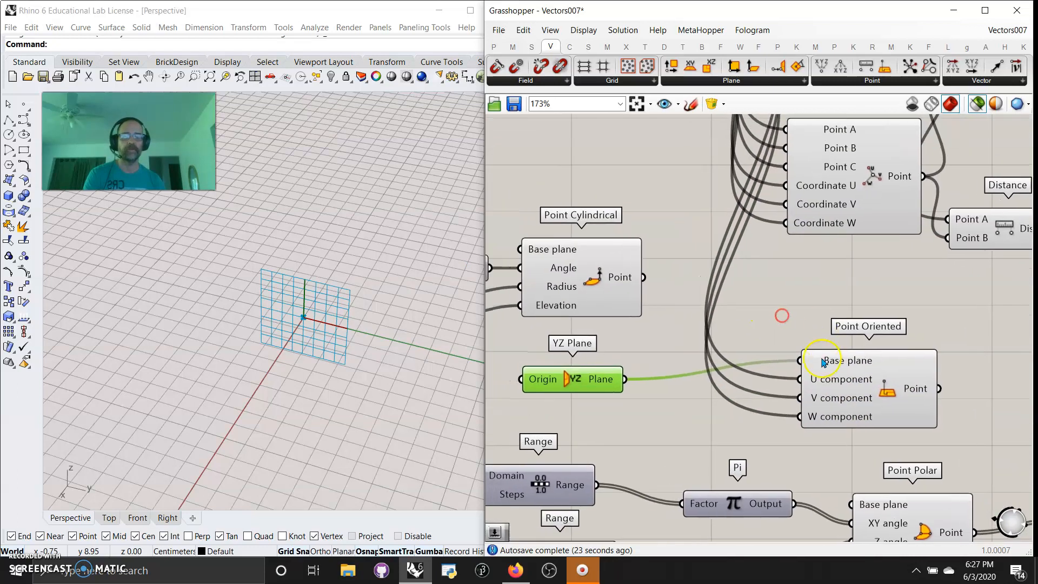
left_click(859, 400)
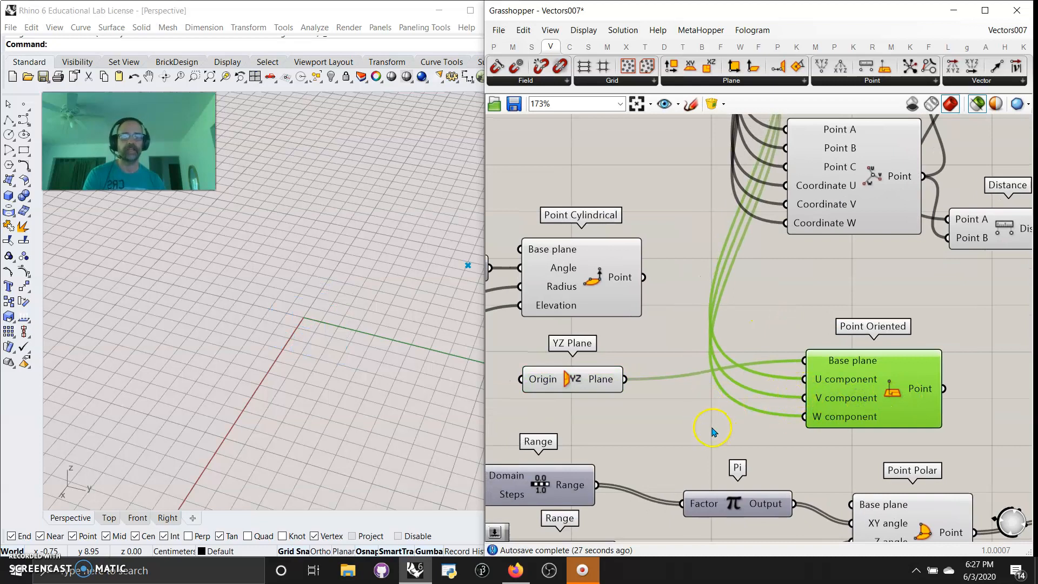
- Preview the full series of Point Polar points in the Perspective view
scroll(711, 419, "down", 5)
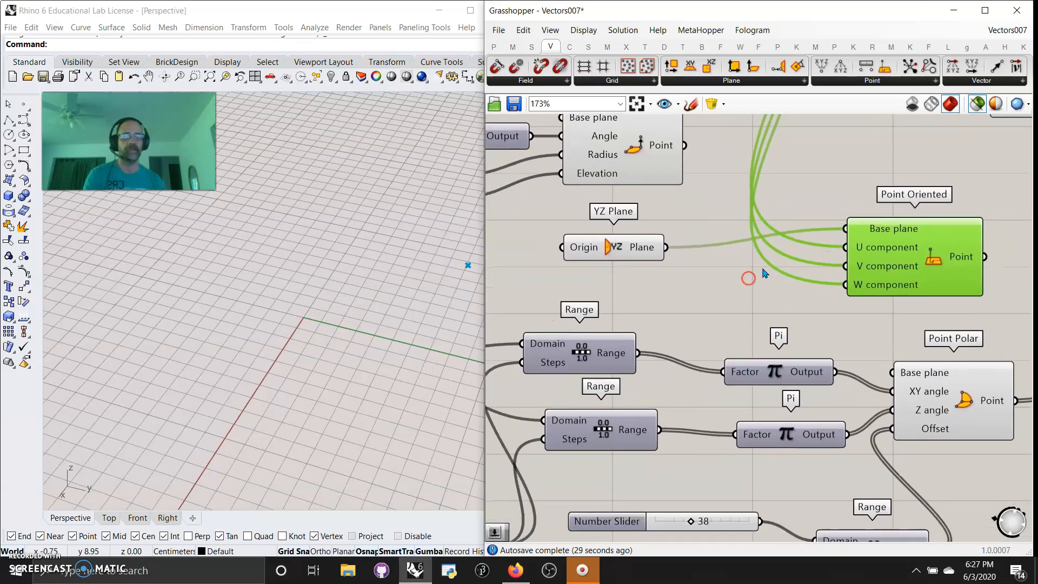
scroll(723, 348, "up", 4)
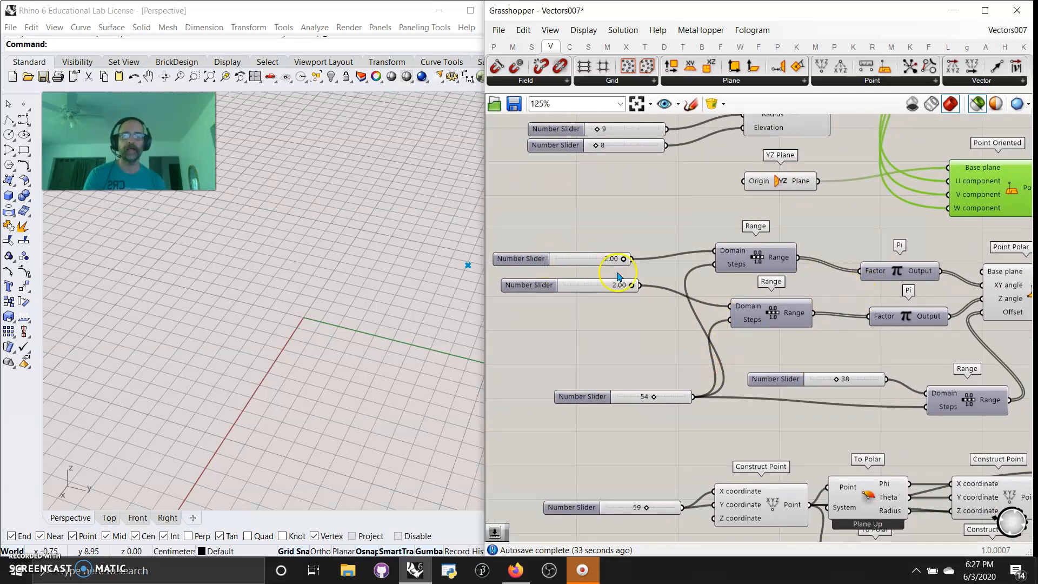
right_click_drag(803, 290, 683, 252)
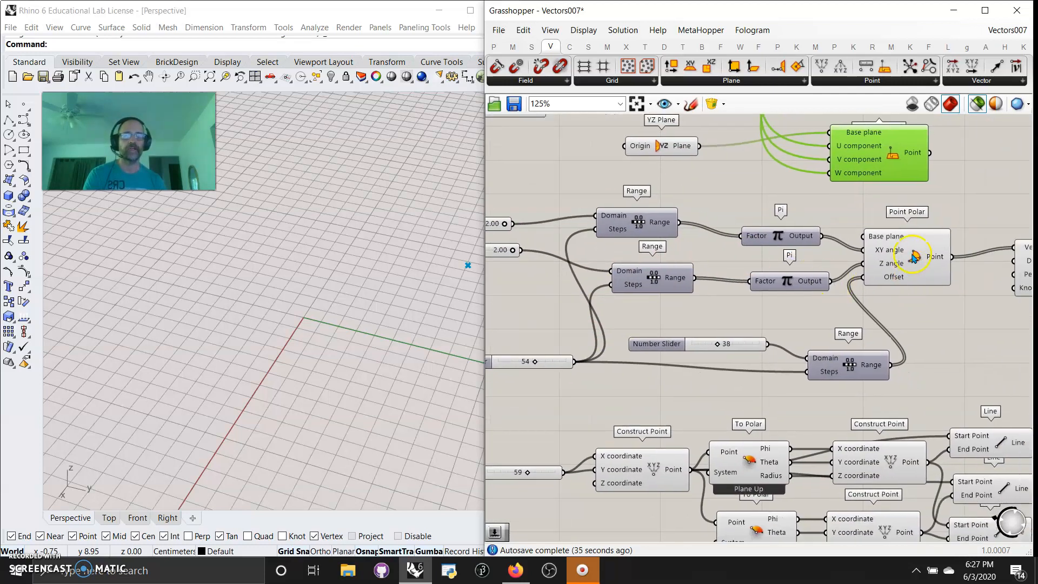
left_click(914, 256)
scroll(326, 326, "down", 3)
scroll(334, 333, "down", 5)
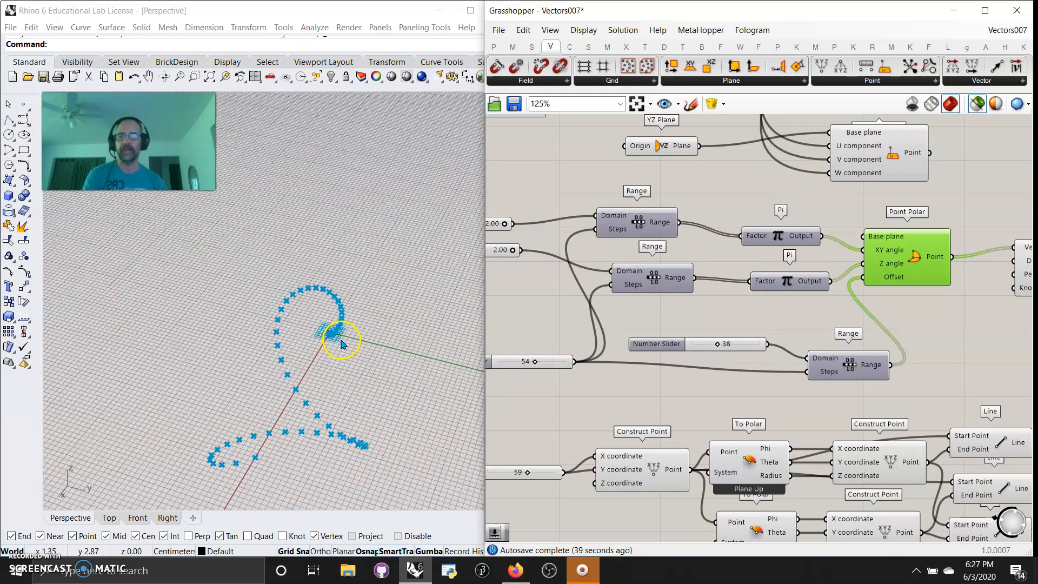
- Set the slider driving the XY angle Range to 0.99 and the one driving the Z angle Range to 1.55
right_click_drag(516, 311, 667, 329)
left_click_drag(664, 275, 651, 301)
left_click_drag(656, 248, 621, 254)
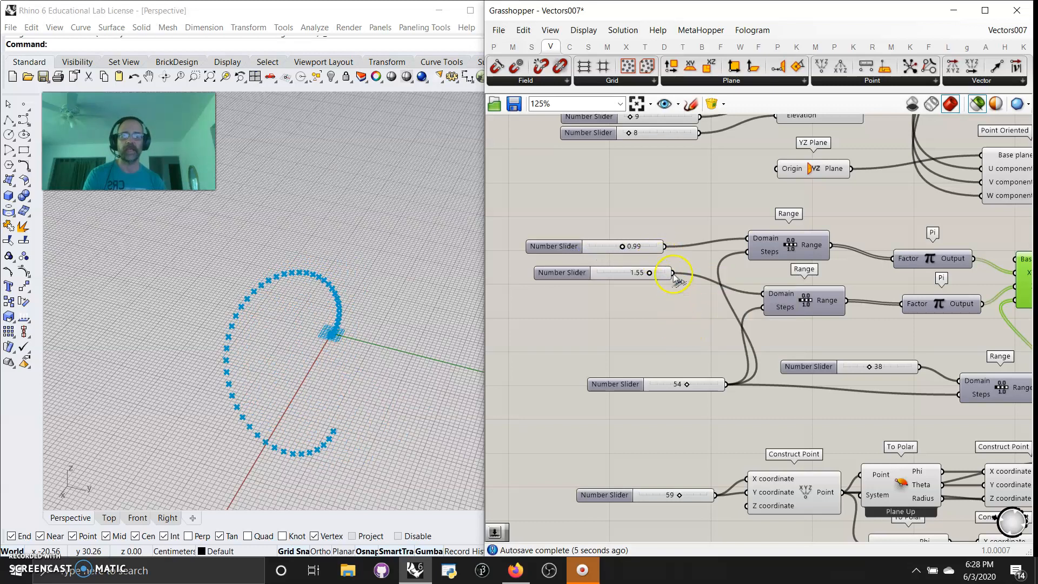
- Add the Z angle slider as a second input to the XY angle Range's Domain, and set the two angle sliders to 0.89 and 0.53
left_click_drag(674, 275, 747, 238)
left_click_drag(649, 275, 594, 284)
left_click_drag(622, 250, 619, 276)
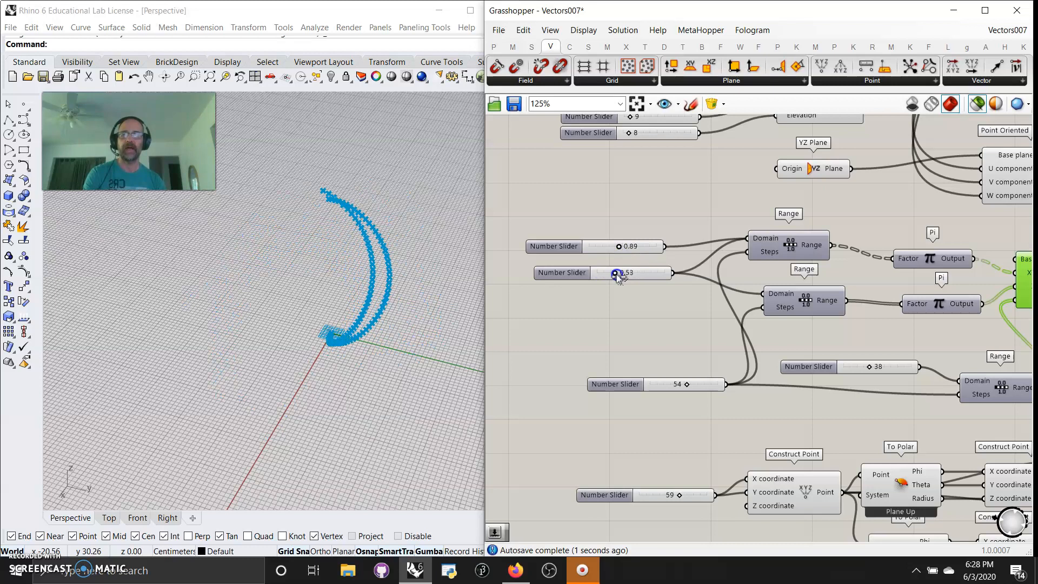
- Set the domain slider of Point Polar's Offset Range to 44 while previewing the polar points
right_click_drag(660, 321, 512, 255)
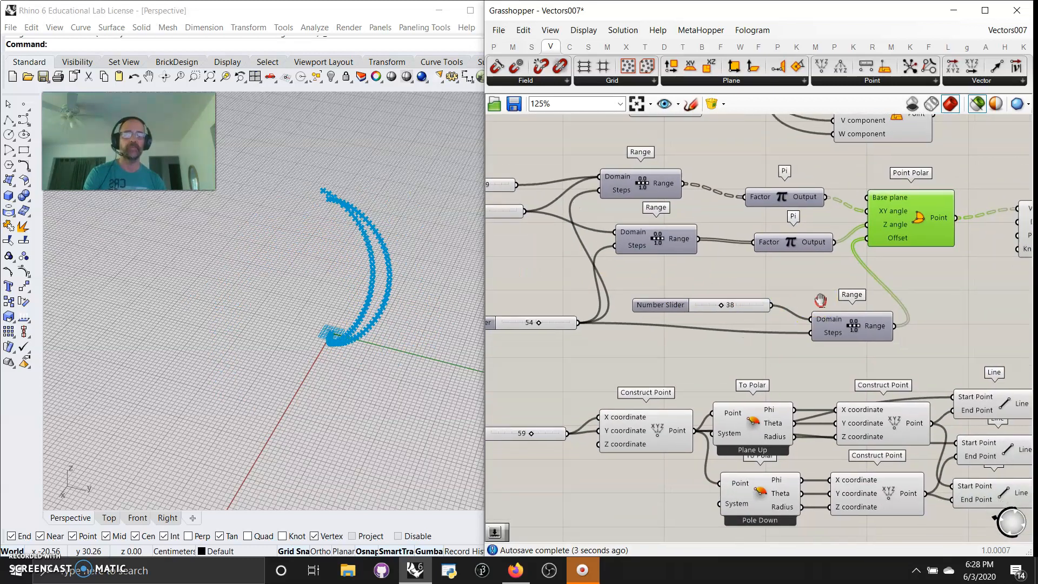
right_click_drag(821, 303, 749, 234)
left_click(654, 245)
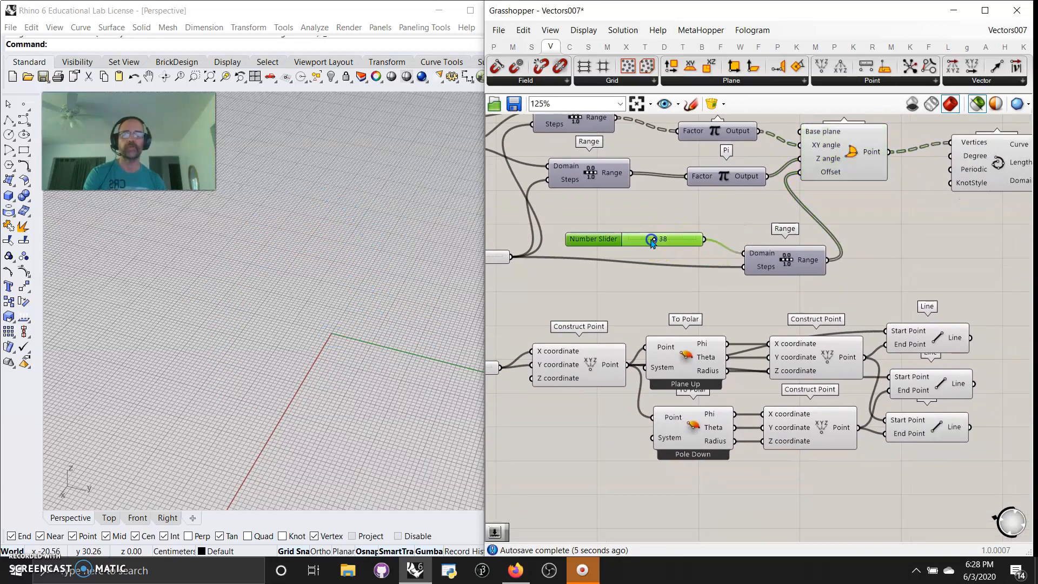
right_click_drag(673, 215, 819, 250)
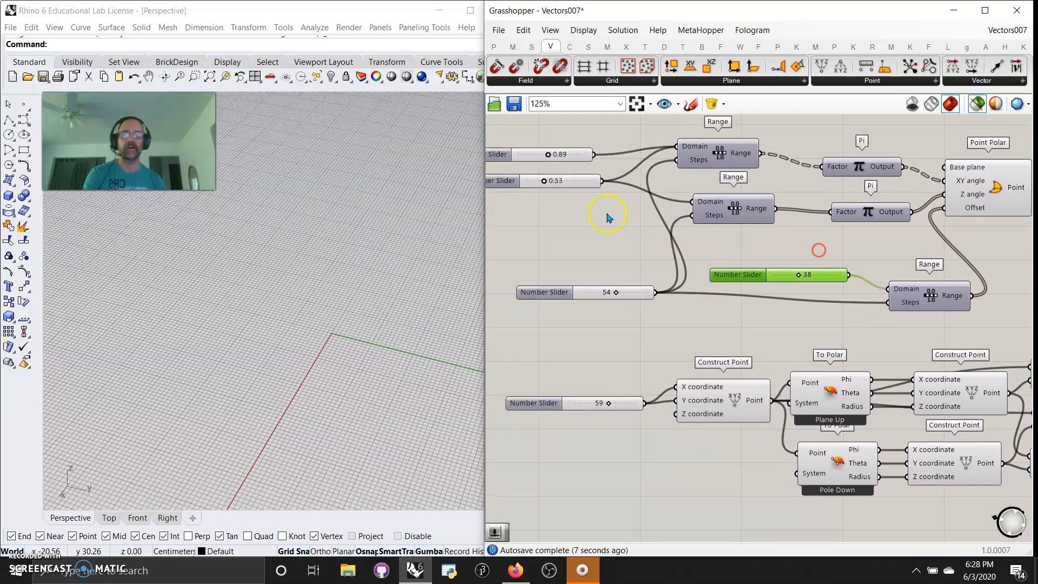
left_click_drag(1013, 182, 1005, 182)
right_click_drag(910, 258, 835, 215)
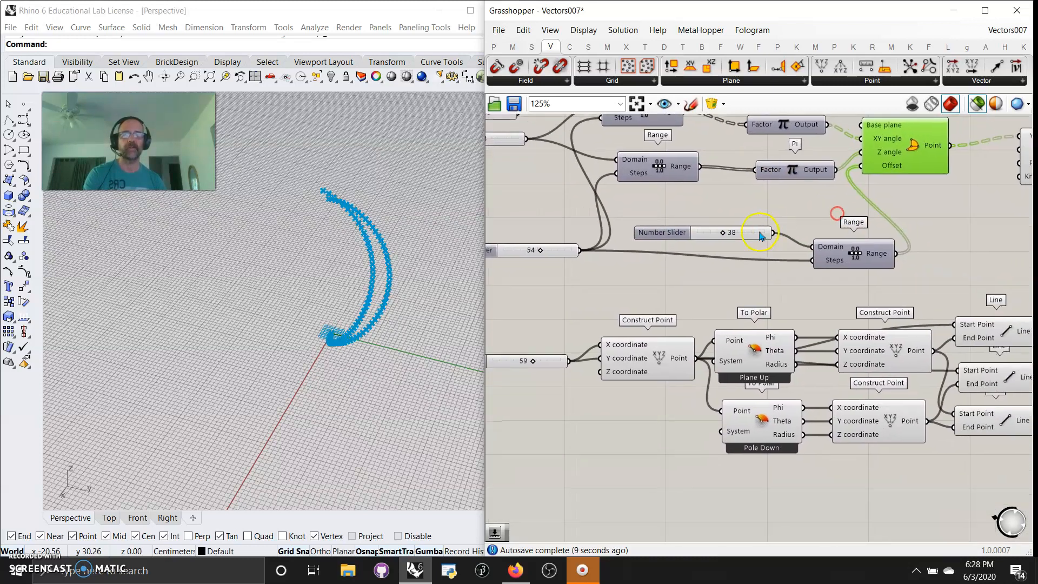
mouse_move(724, 234)
left_mouse_down()
mouse_move(742, 233)
mouse_move(728, 239)
left_mouse_up()
- Preview the Interpolate curve through the polar points and set the slider shared by both angle Ranges to 0.63
right_click_drag(856, 235, 643, 269)
left_click(814, 200)
right_click_drag(765, 254, 859, 296)
right_click_drag(675, 248, 896, 280)
mouse_move(571, 232)
left_mouse_down()
mouse_move(586, 232)
mouse_move(563, 234)
mouse_move(574, 240)
left_mouse_up()
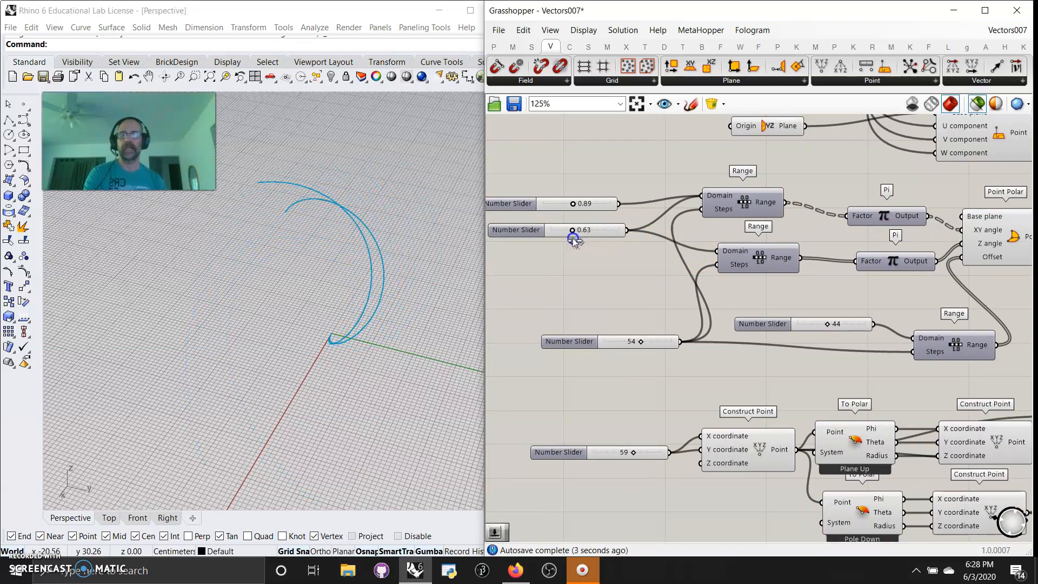
- Preview the Construct Point component that feeds the To Polar components
right_click_drag(610, 272, 558, 179)
right_click_drag(725, 299, 695, 208)
scroll(708, 192, "down", 2)
right_click_drag(707, 294, 648, 288)
scroll(622, 249, "up", 2)
left_click(602, 252)
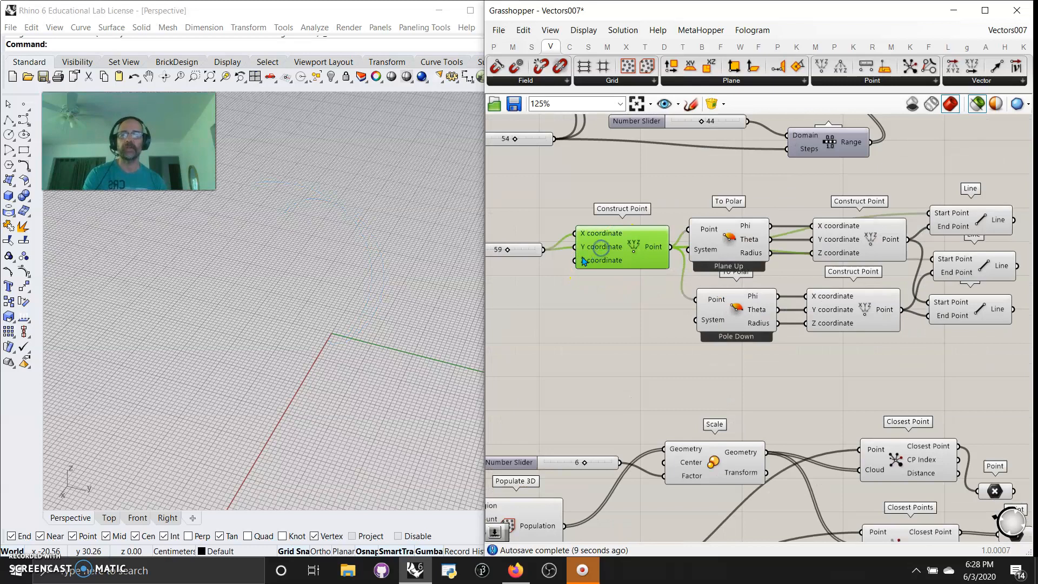
- Preview the Plane Up and Pole Down To Polar components in the Perspective view
left_click(728, 251)
scroll(377, 318, "up", 2)
scroll(308, 354, "up", 2)
scroll(316, 346, "down", 6)
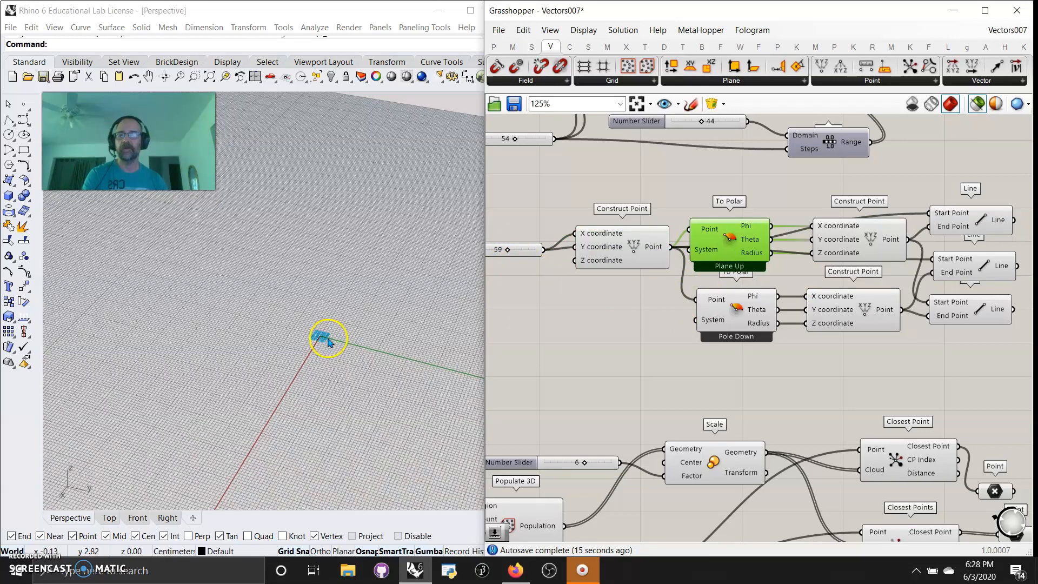
scroll(327, 341, "up", 3)
left_click(730, 312)
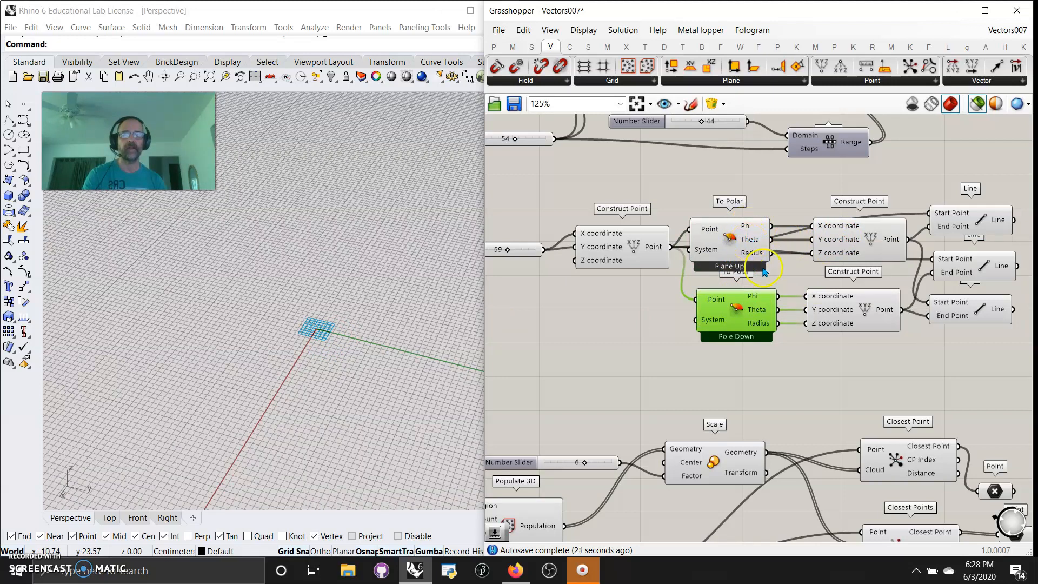
- Preview the Construct Point rebuilt from the Plane Up values and each of the three Lines
left_click(856, 247)
left_click(971, 230)
scroll(399, 217, "down", 4)
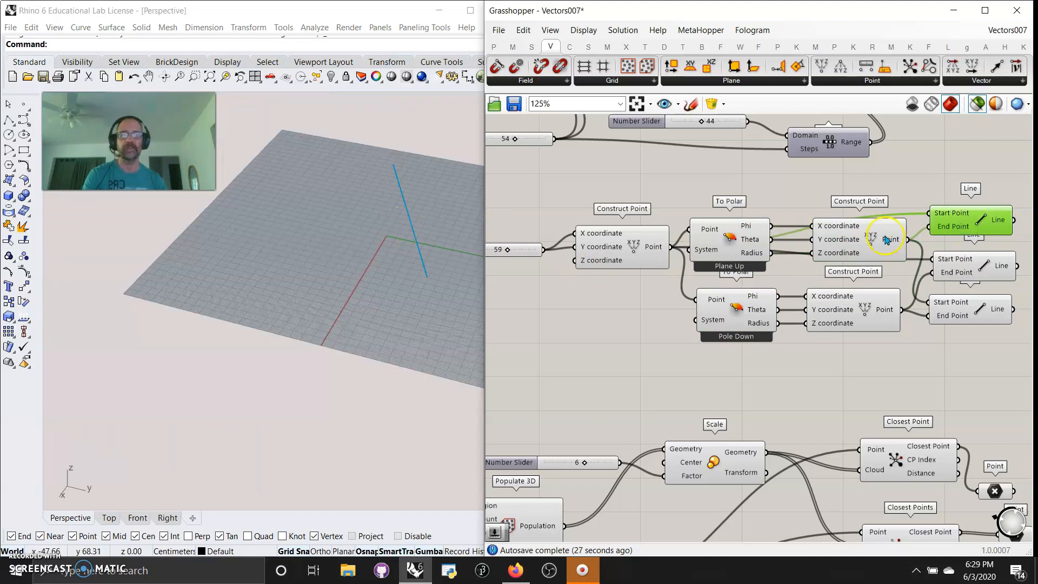
left_click(965, 261)
left_click(970, 313)
left_click(973, 272)
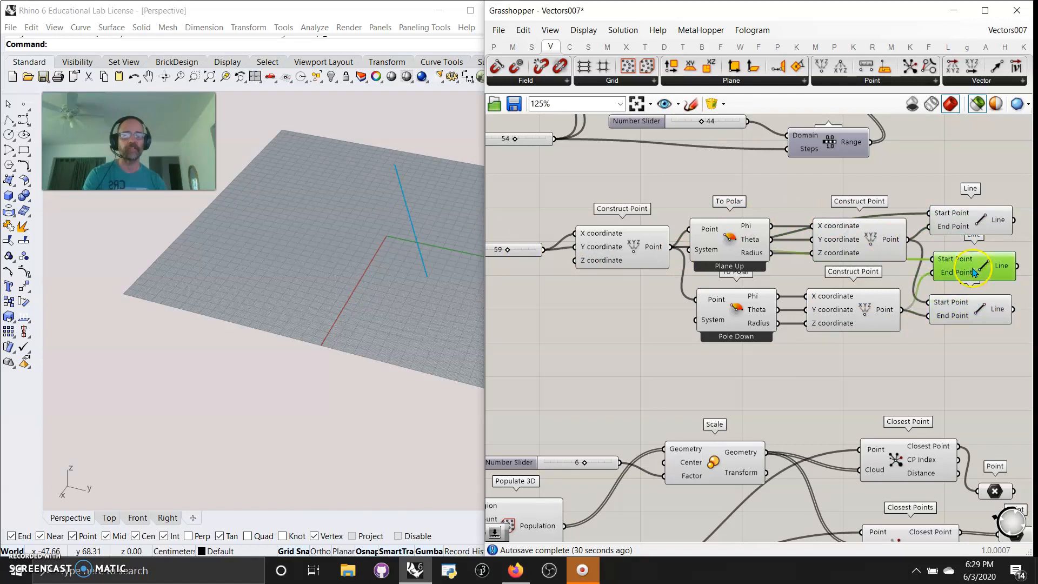
- Preview the middle Line together with all three Construct Point components and both To Polar components
left_click(727, 244, "shift")
left_click(636, 250, "shift")
left_click(741, 311, "shift")
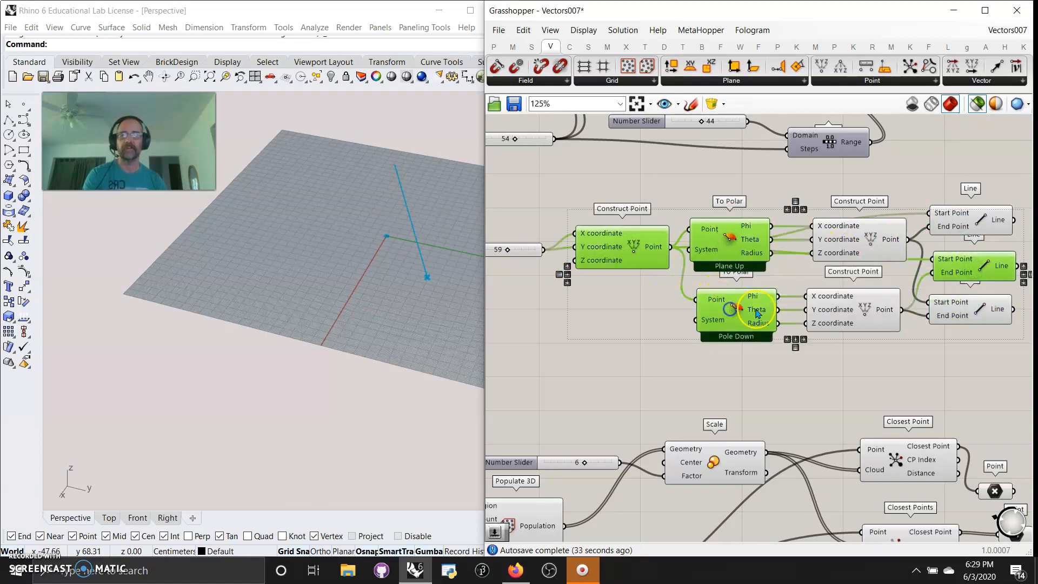
left_click(828, 306, "shift")
left_click(841, 253, "shift")
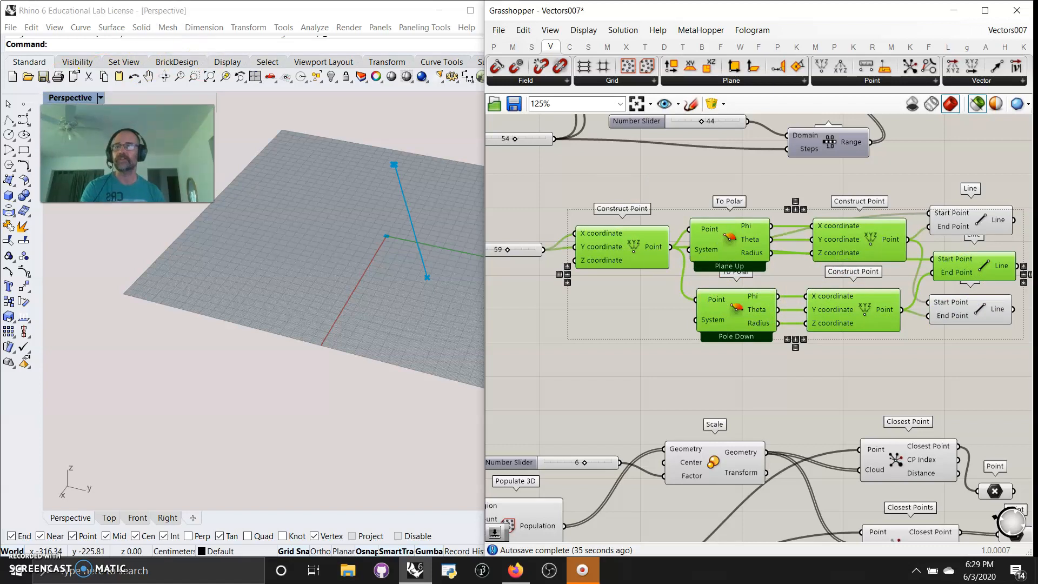
- Examine the previewed line and points in a maximized Top view
double_click(74, 99)
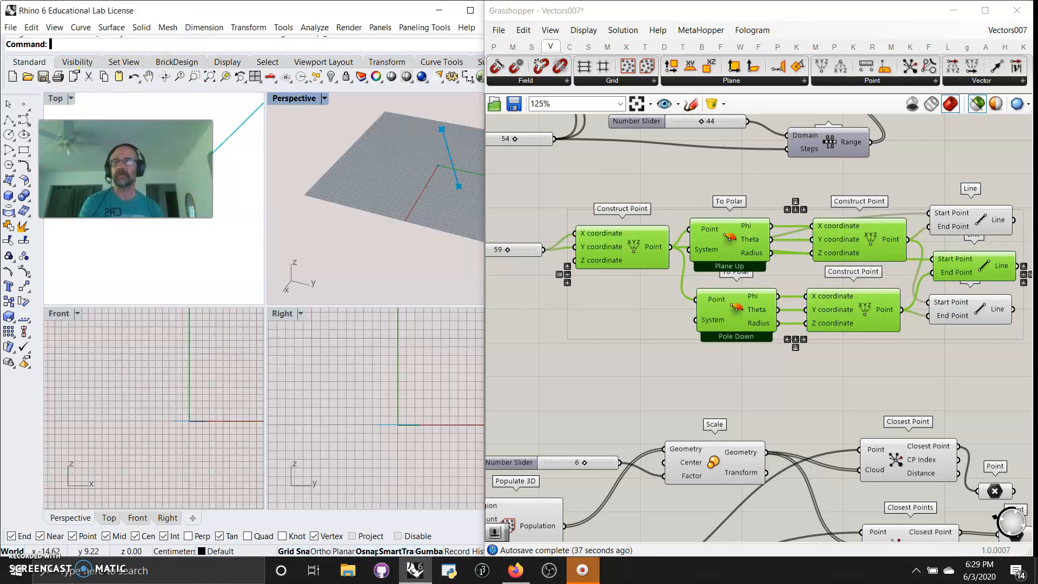
double_click(54, 102)
scroll(278, 274, "down", 18)
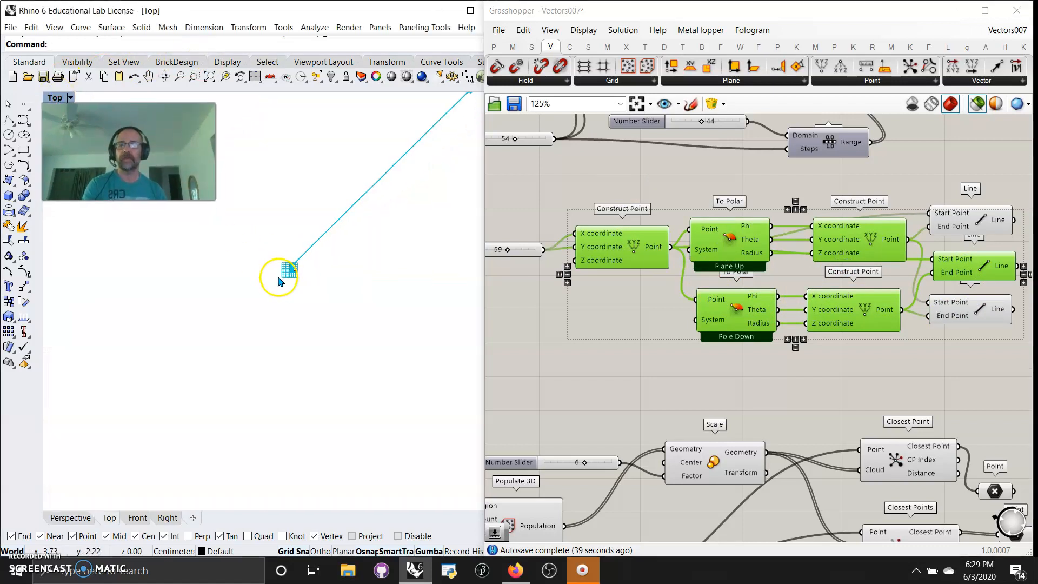
- Examine the line and points in a maximized Right view, and preview only the first Line there
double_click(56, 98)
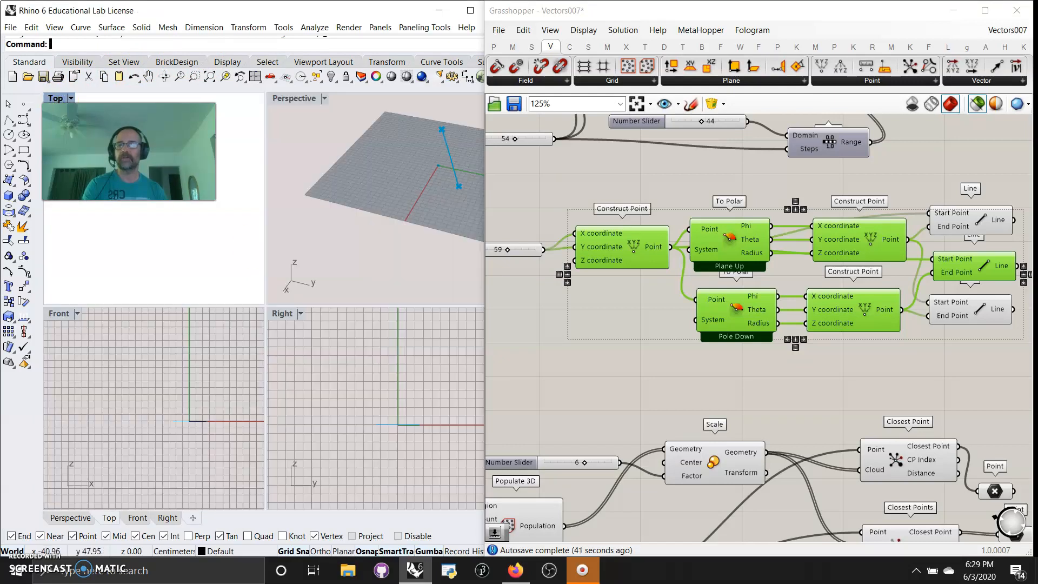
double_click(285, 316)
scroll(317, 354, "down", 4)
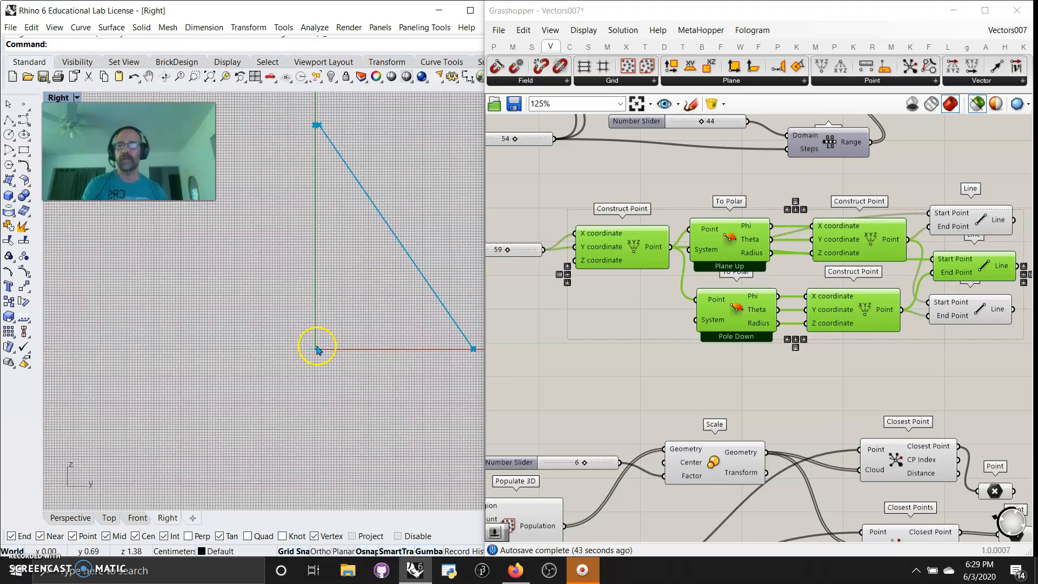
scroll(288, 225, "up", 5)
scroll(335, 259, "down", 5)
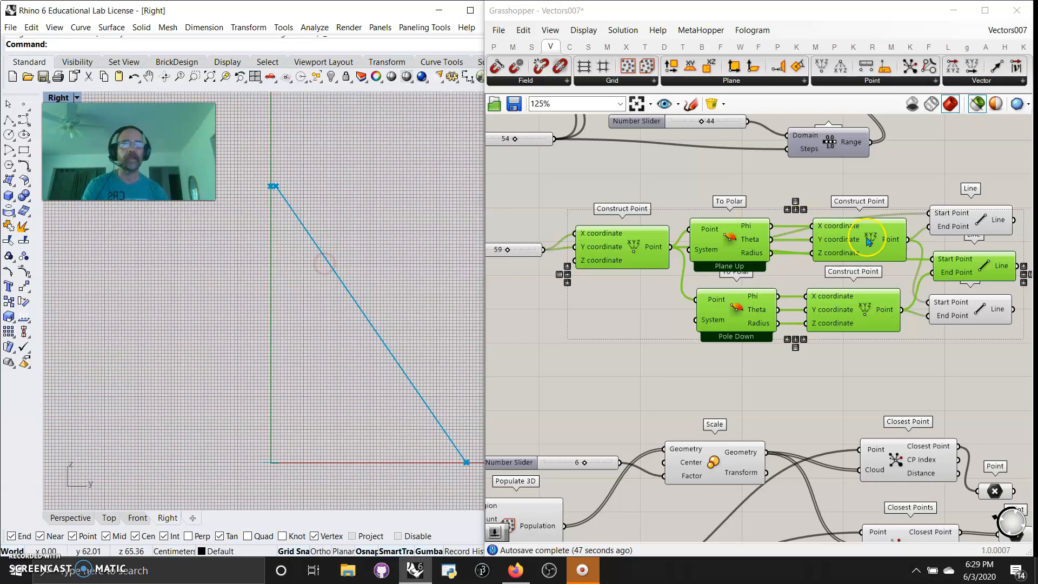
left_click(973, 219)
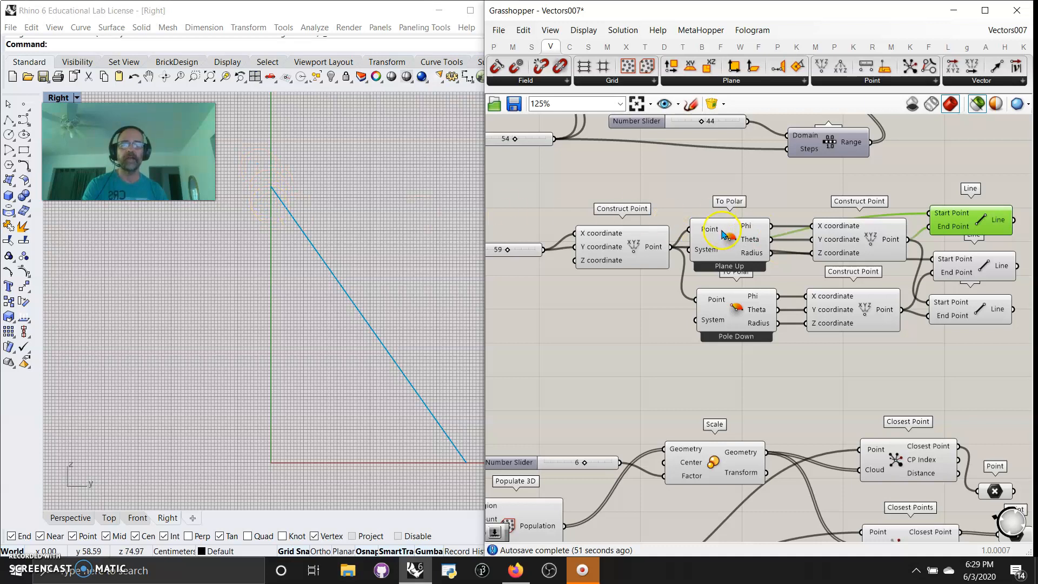
- Preview the middle Line and the lowest Line one after the other in the Right view
left_click(974, 267)
left_click(979, 313)
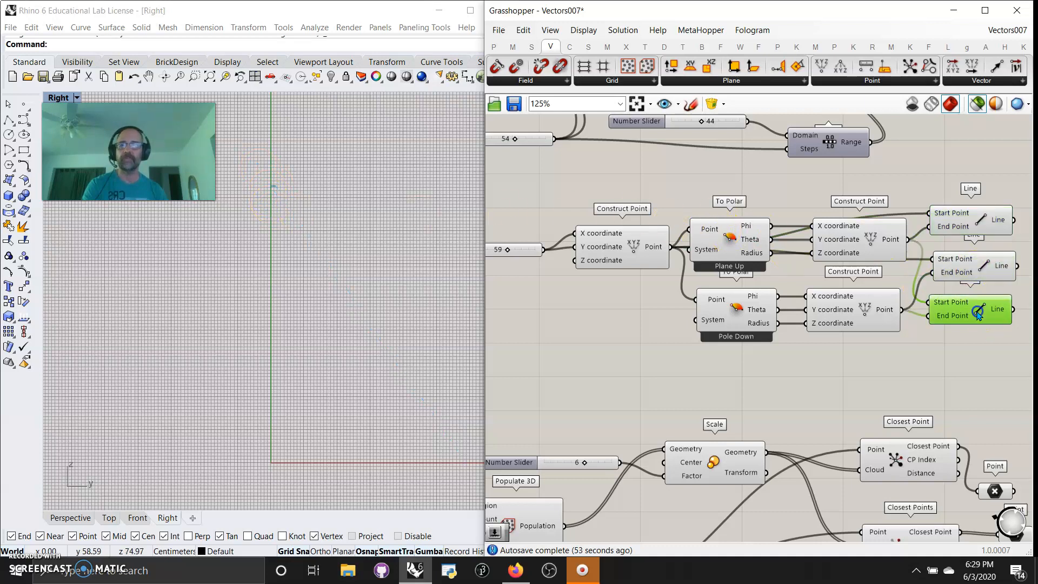
scroll(274, 186, "up", 4)
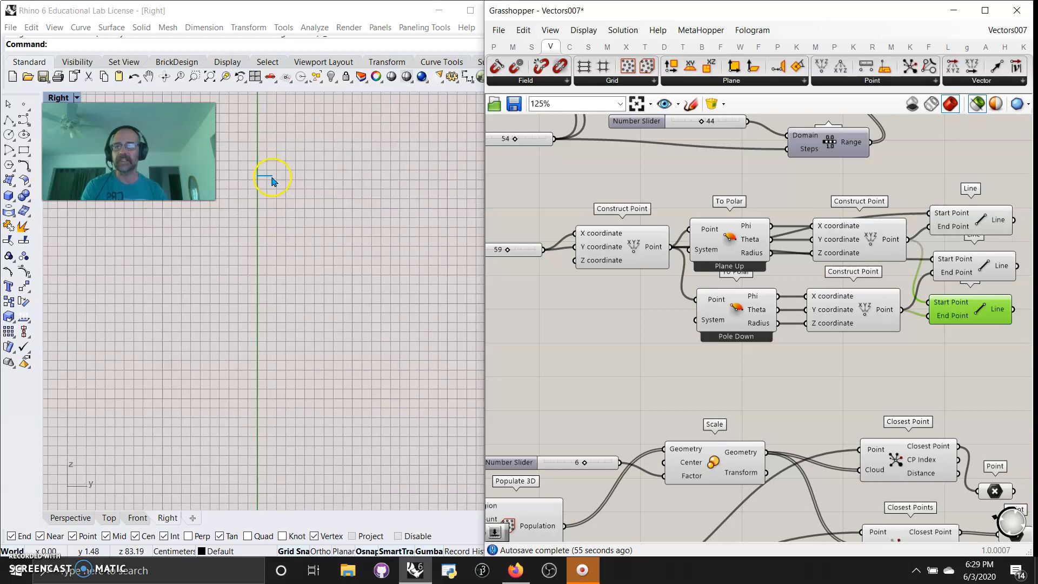
scroll(848, 355, "down", 4)
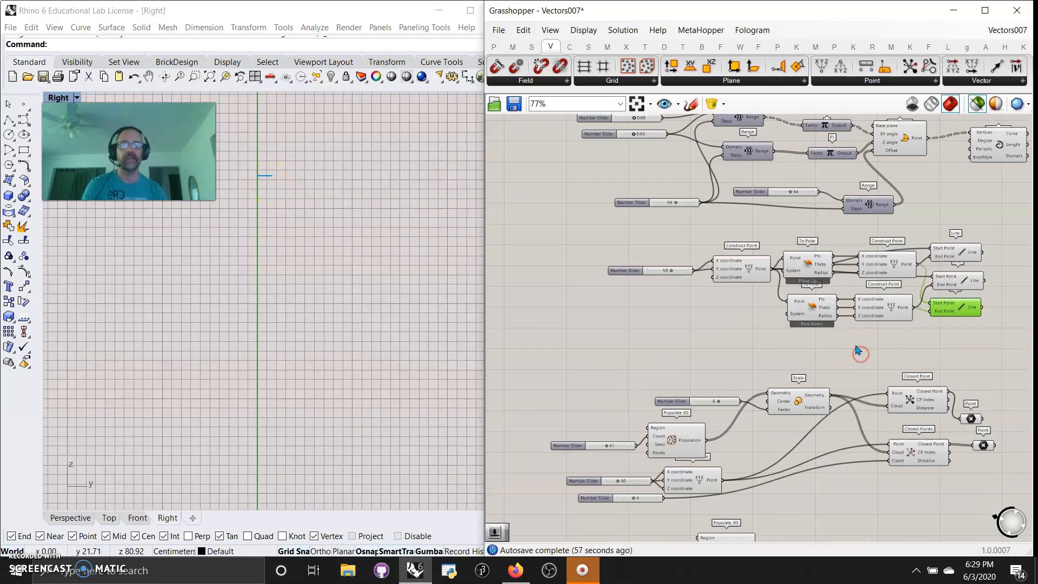
- Preview the Populate 3D component that feeds Scale and examine its points in a maximized Perspective view
right_click_drag(732, 350, 663, 306)
scroll(788, 271, "up", 3)
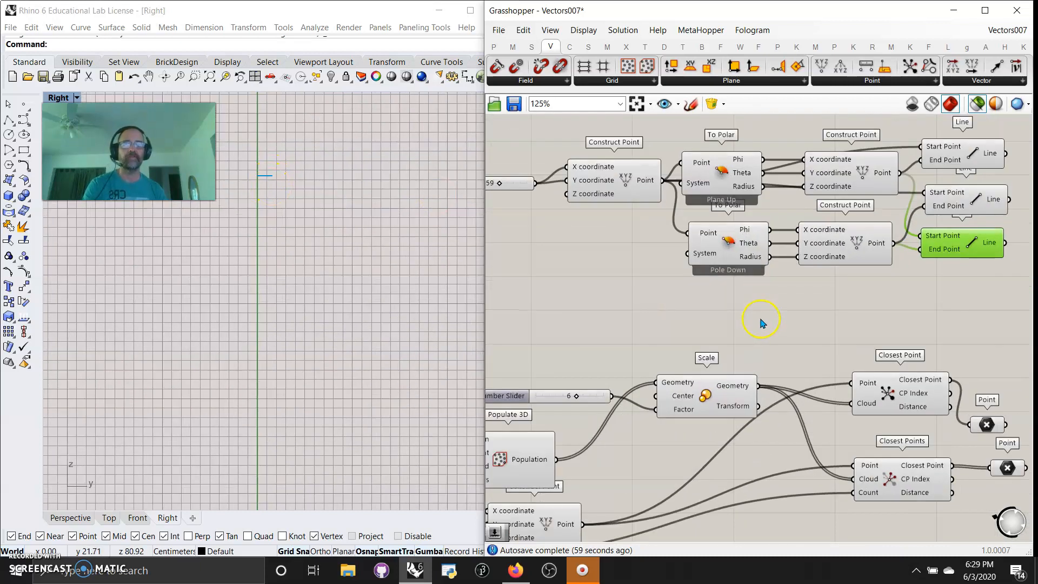
right_click_drag(729, 279, 800, 185)
scroll(751, 256, "down", 1)
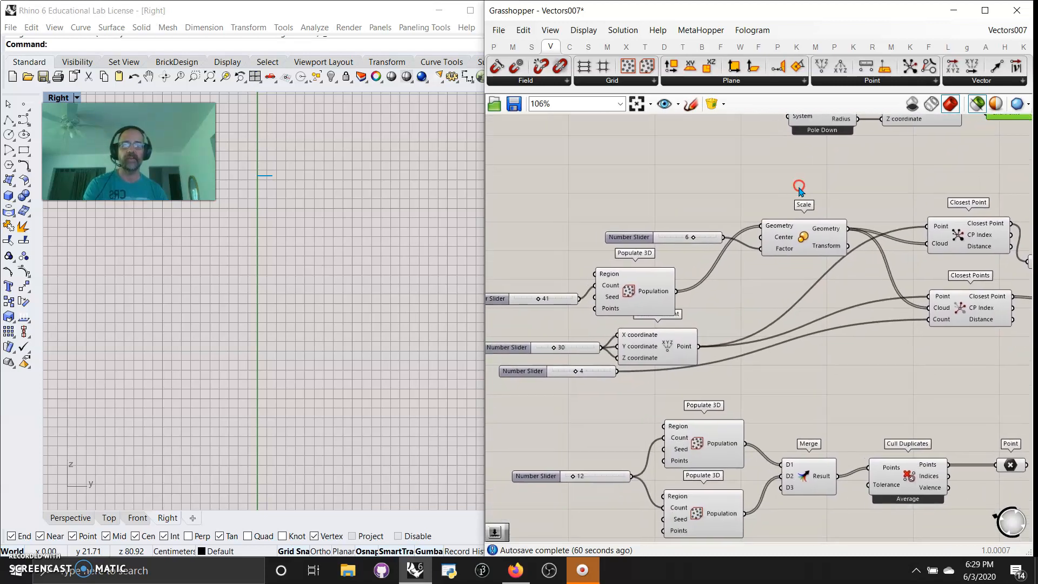
right_click_drag(696, 197, 761, 189)
left_click(619, 292)
left_click(703, 291)
left_click(254, 278)
scroll(266, 294, "down", 5)
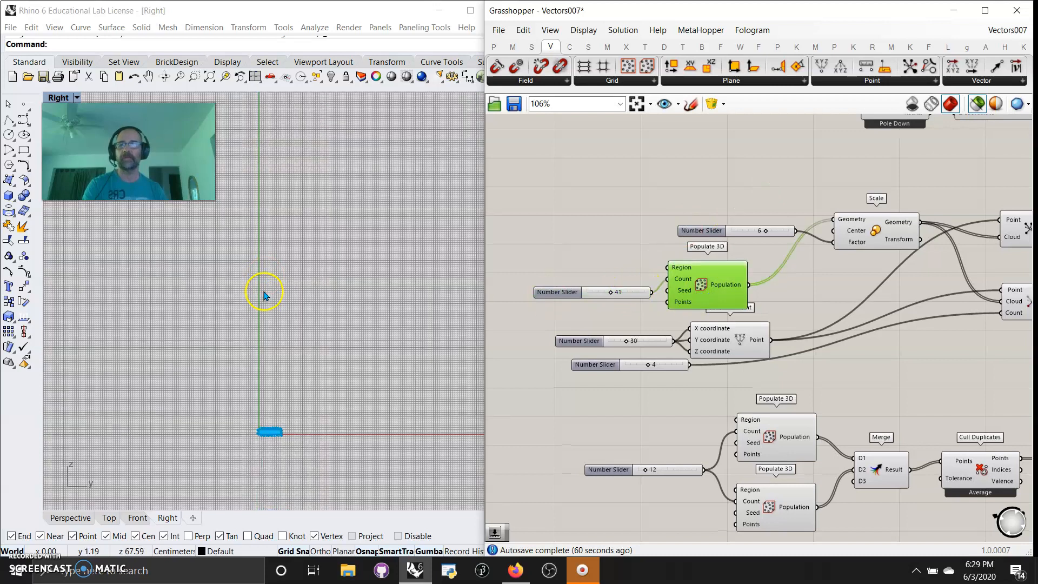
double_click(58, 99)
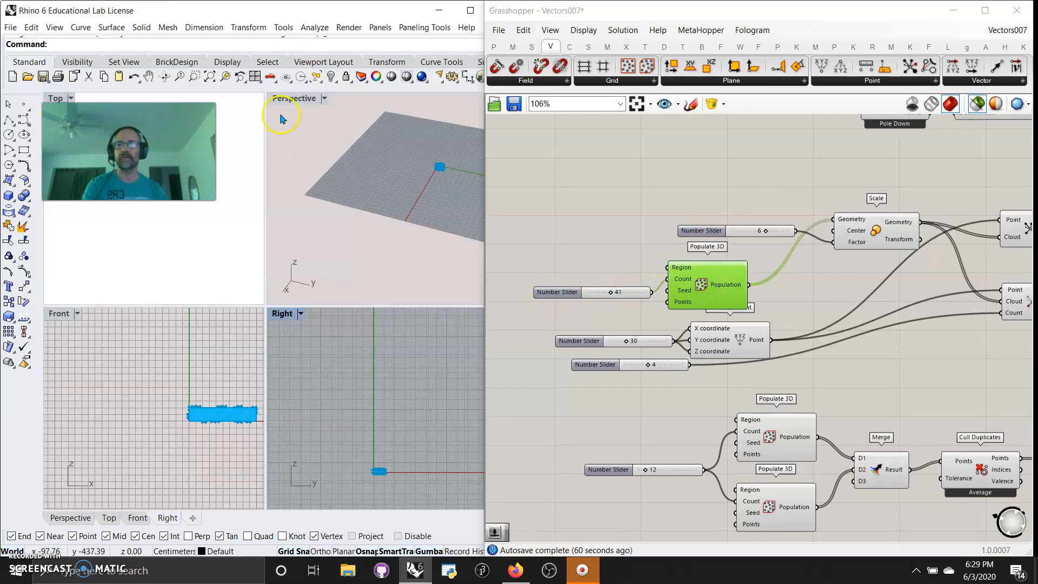
double_click(291, 97)
scroll(368, 257, "up", 10)
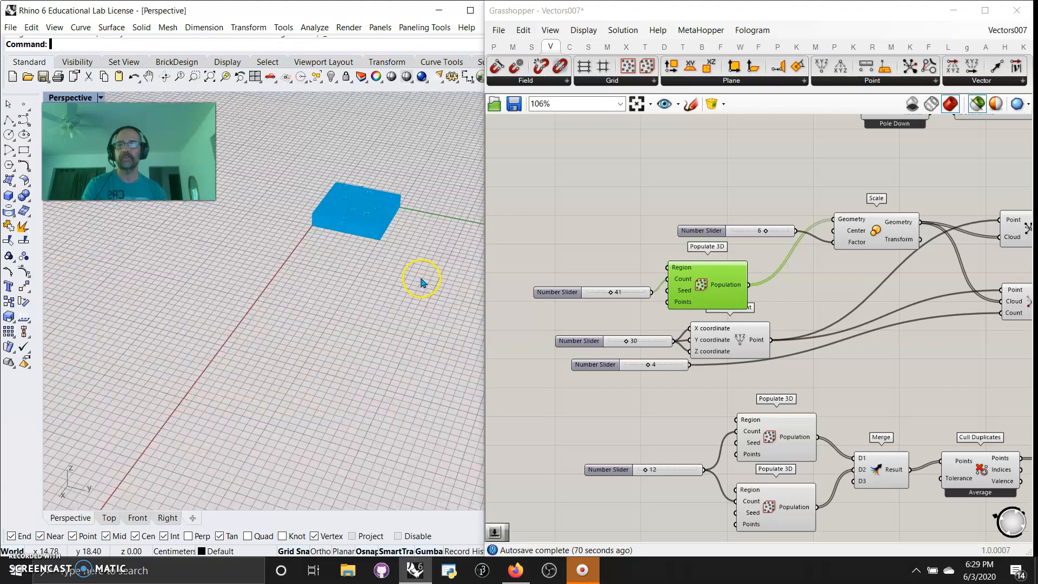
right_click_drag(362, 304, 378, 193)
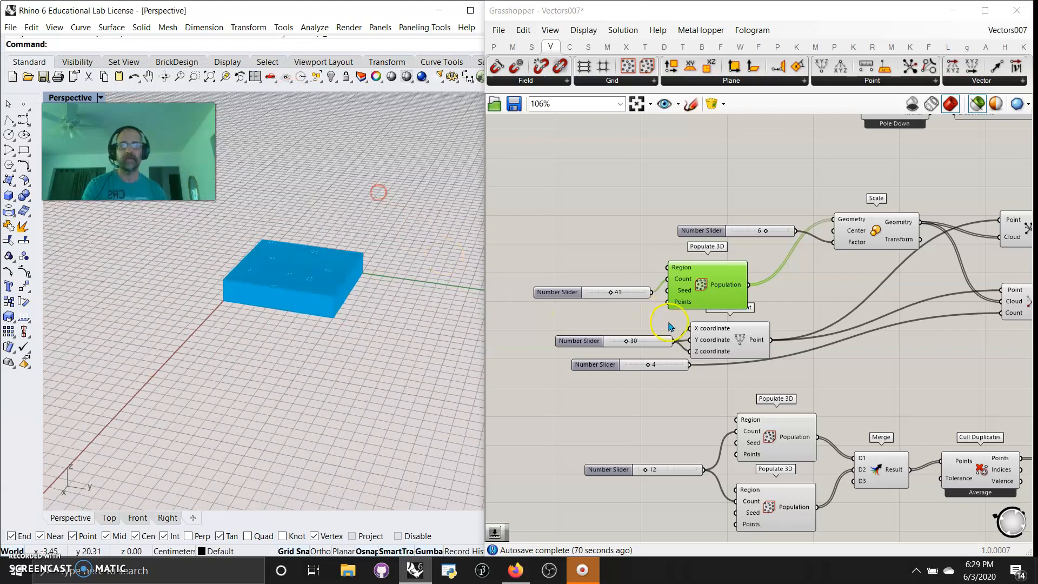
- Set the count of the Populate 3D component feeding Scale to 49
left_click(609, 292)
left_click(697, 297)
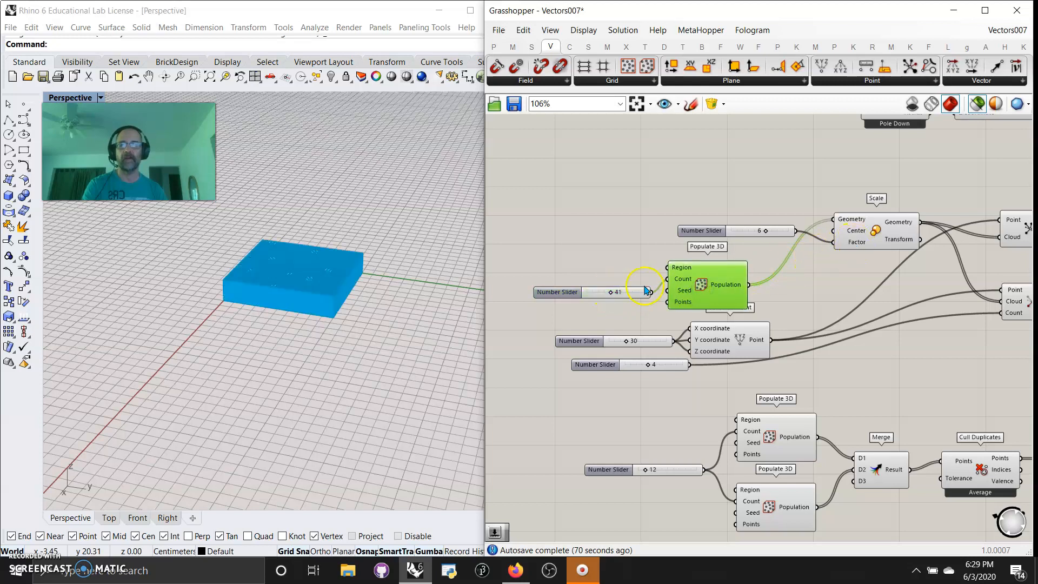
left_click_drag(612, 293, 604, 293)
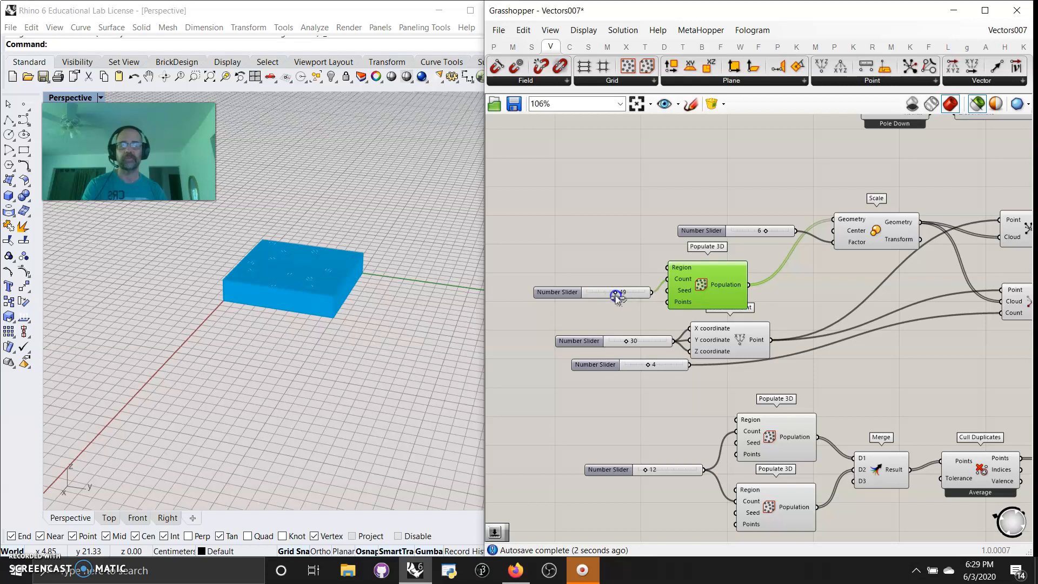
- Preview the Scale component and examine the scaled point population in the Perspective view
left_click(872, 238)
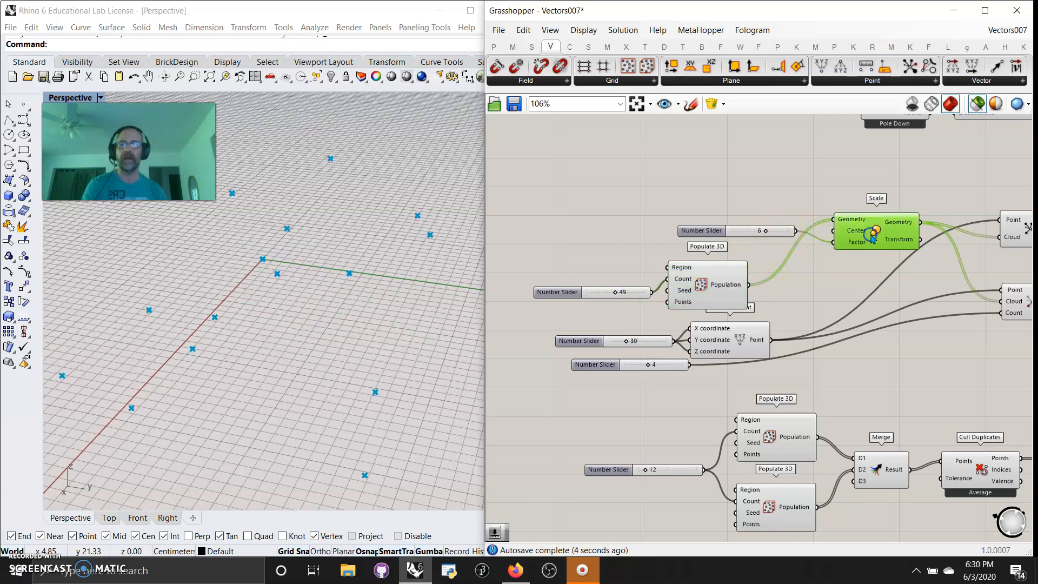
right_click_drag(318, 331, 318, 350)
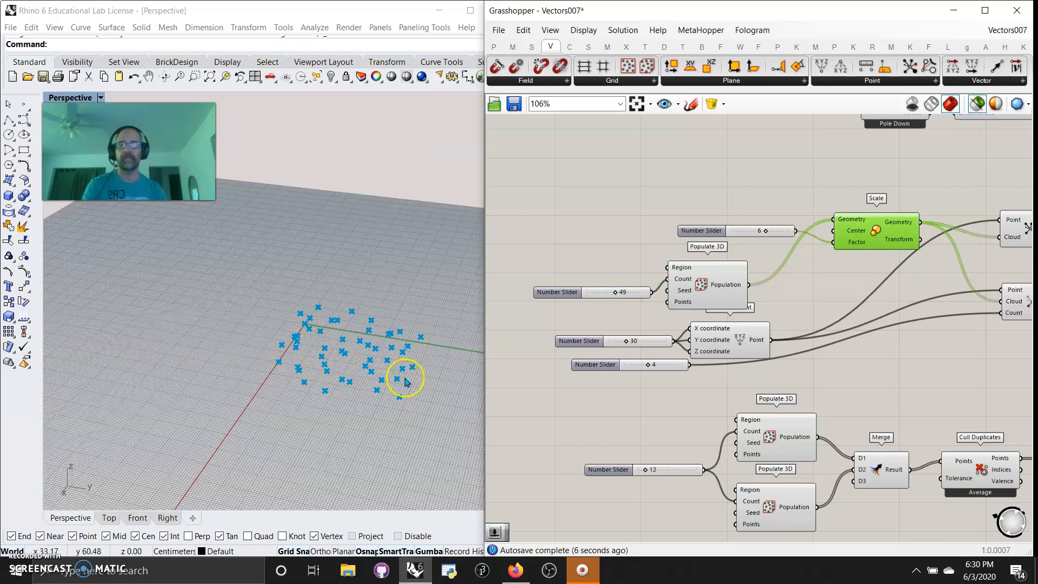
left_click_drag(768, 235, 771, 236)
right_click_drag(870, 307, 764, 297)
- Preview the Closest Point and Construct Point components, and set the Construct Point's shared coordinate slider to 61
left_click(935, 222)
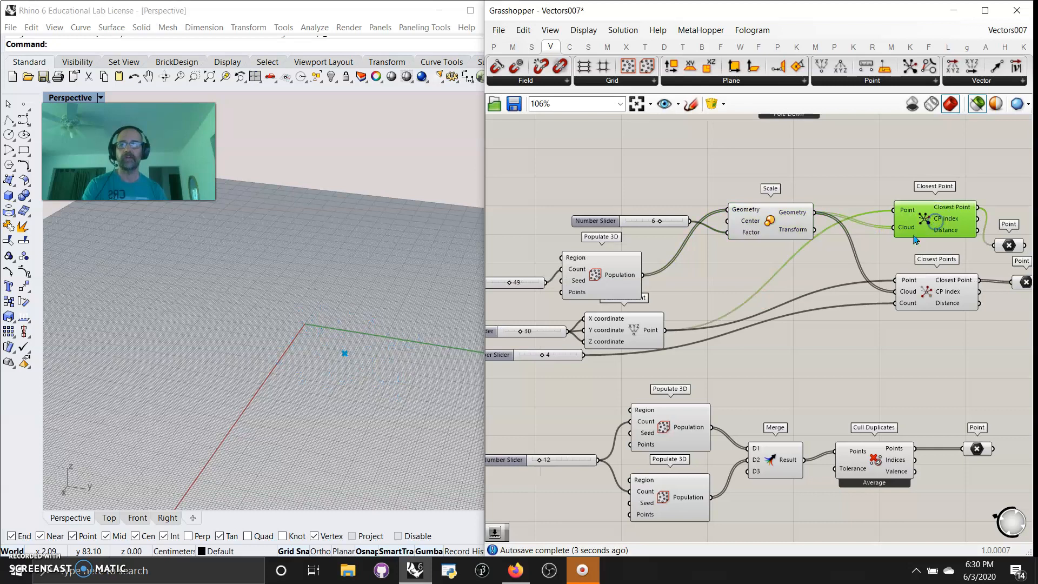
left_click(619, 329)
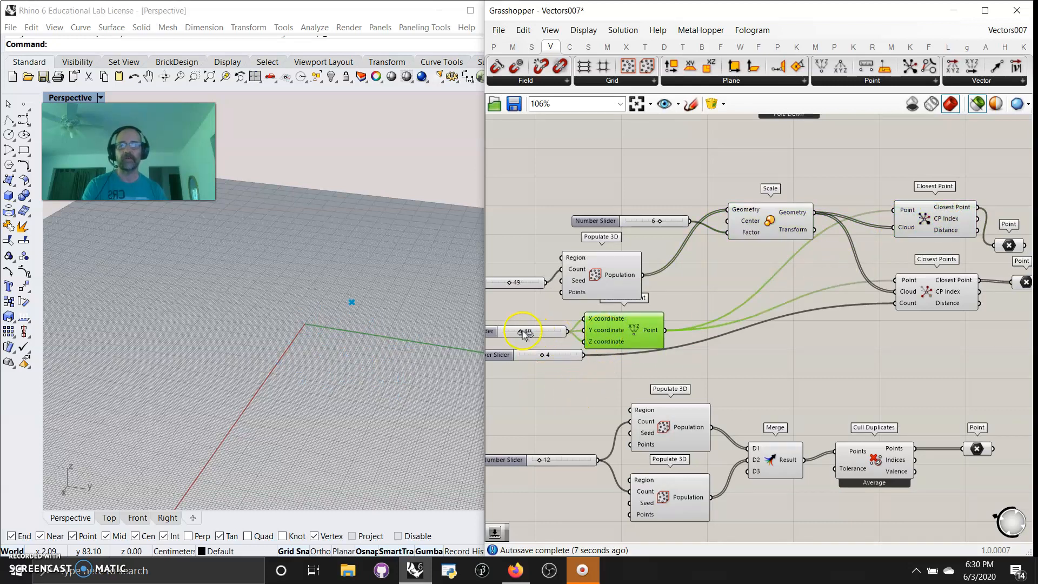
left_click_drag(535, 333, 568, 366)
- Preview the Scale, Closest Point and Closest Points components in turn, and set the Closest Points count to 7
left_click(770, 238)
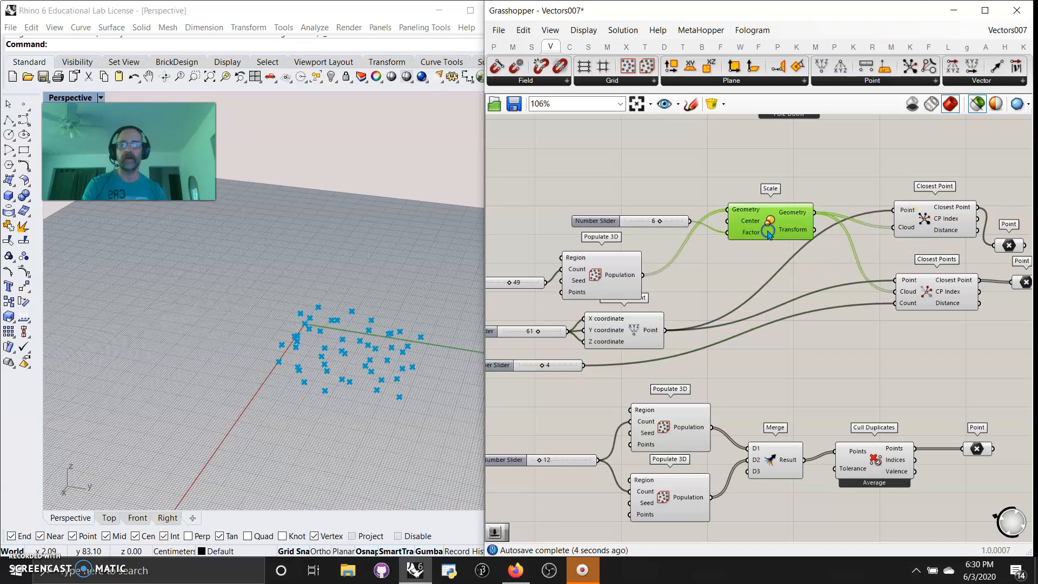
left_click(926, 216)
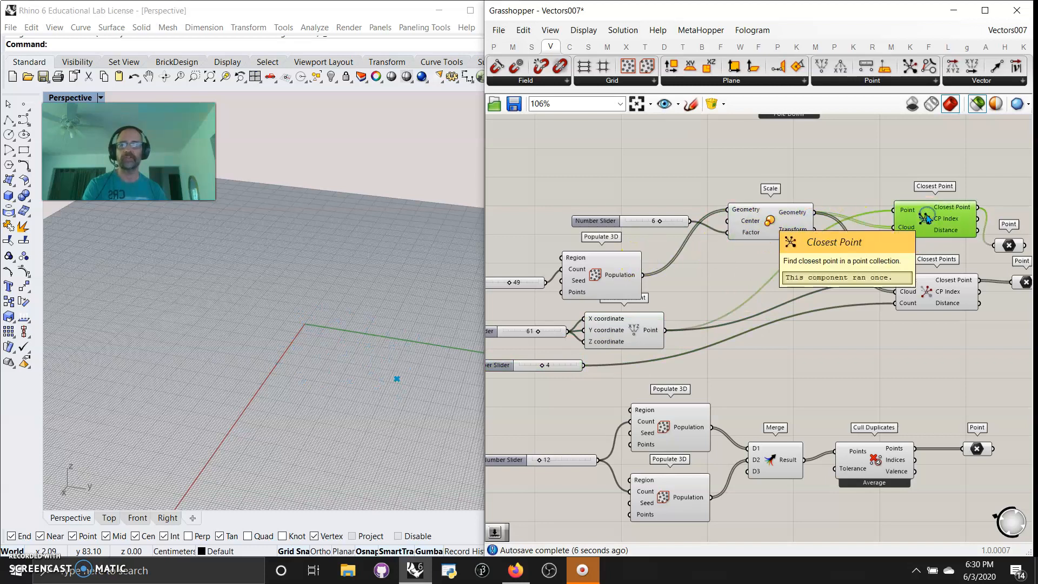
left_click(940, 298)
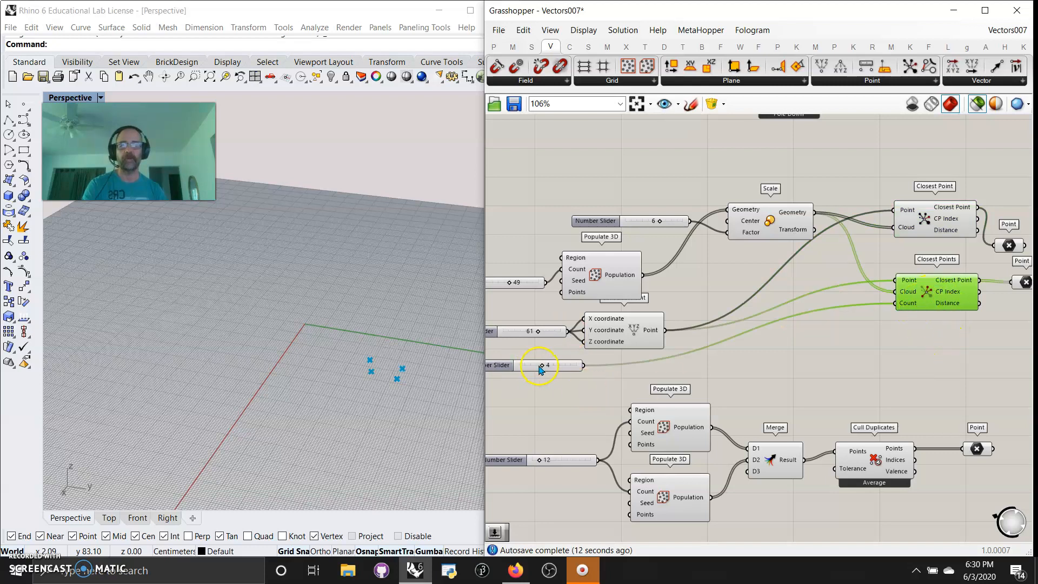
left_click_drag(544, 367, 556, 367)
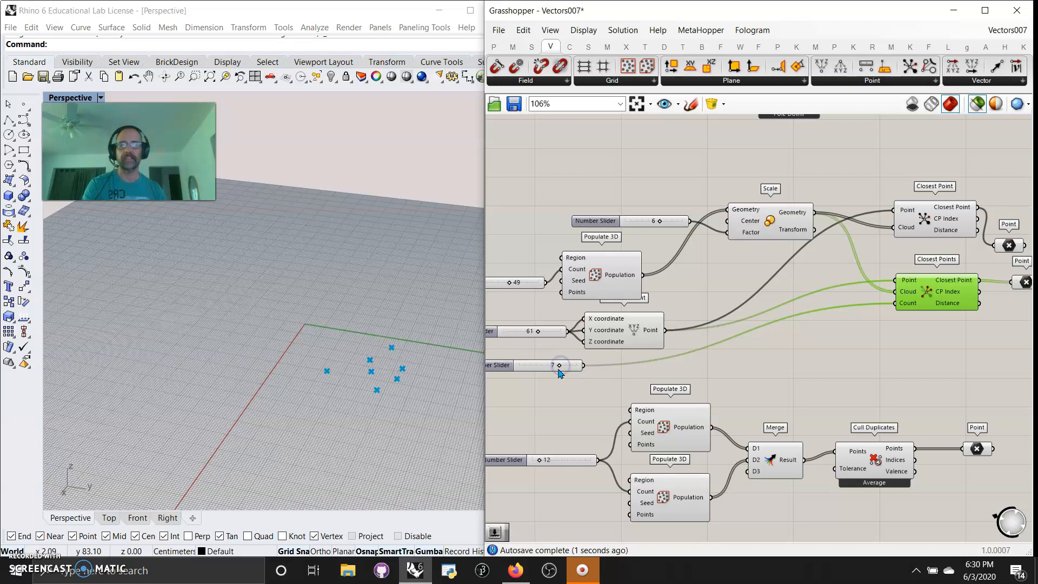
- Set the Construct Point's shared coordinate slider to 47 while previewing the Closest Points component
right_click_drag(830, 335, 761, 321)
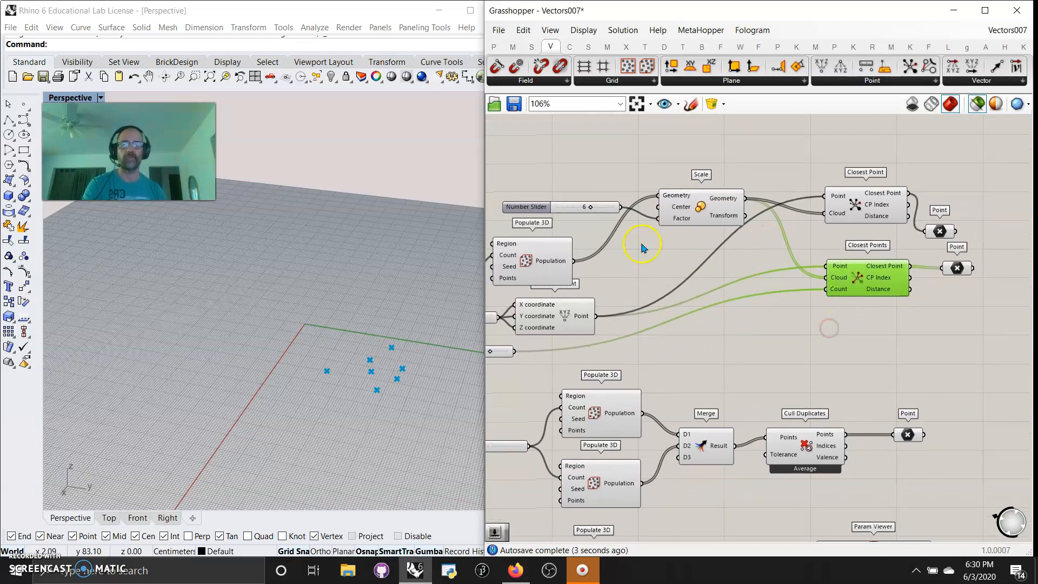
right_click_drag(613, 276, 737, 269)
left_click(593, 318)
mouse_move(593, 317)
left_mouse_down()
mouse_move(561, 318)
mouse_move(607, 315)
mouse_move(589, 317)
left_mouse_up()
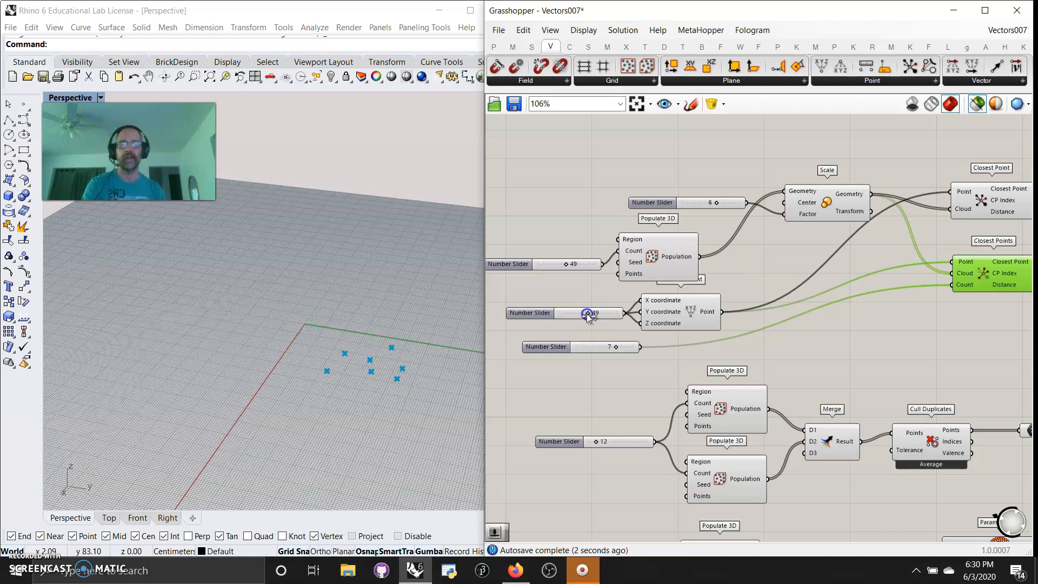
- Preview Populate 3D together with Closest Points, followed by the Scale and Closest Point components individually
left_click(633, 275)
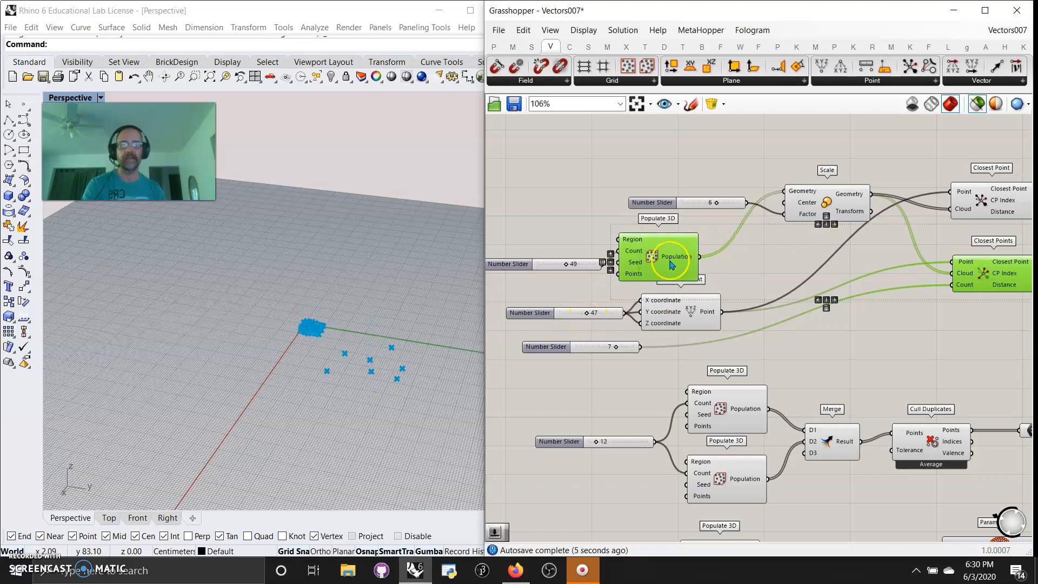
left_click(819, 215)
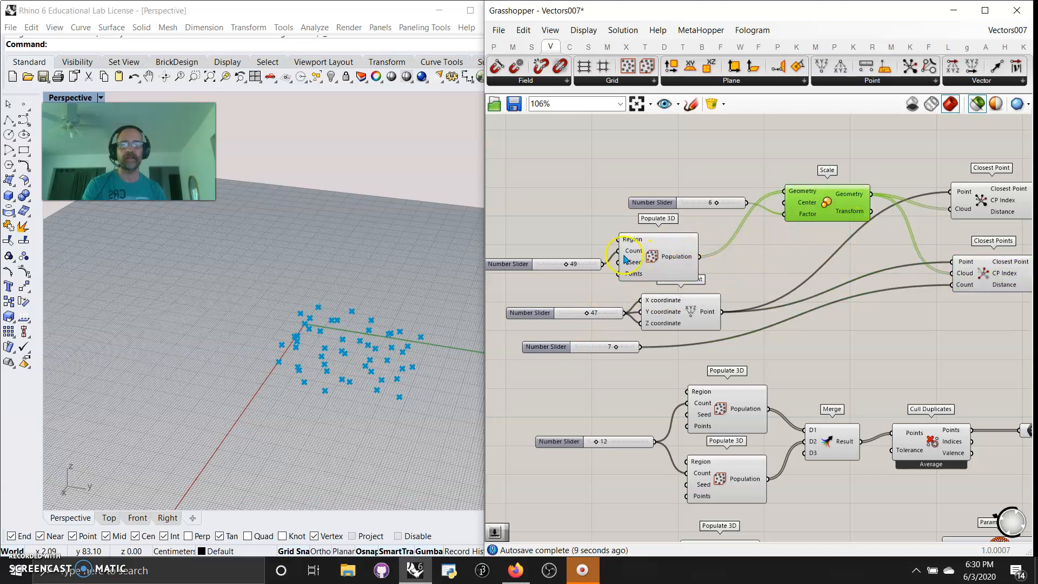
left_click(987, 202)
- Preview Scale together with Construct Point, and set the Closest Points count to 6
left_click_drag(839, 205, 835, 206)
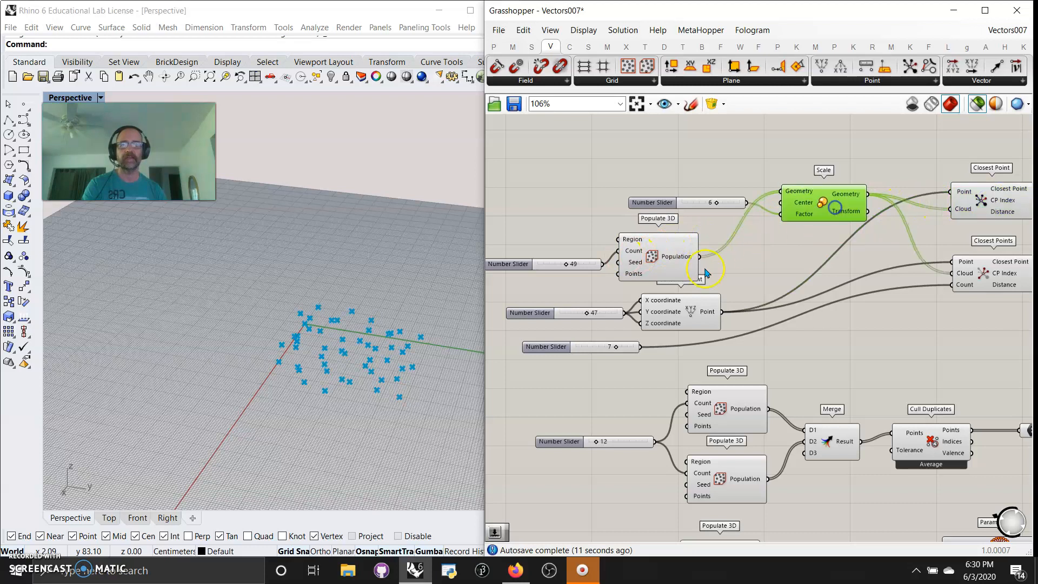
left_click(670, 301, "shift")
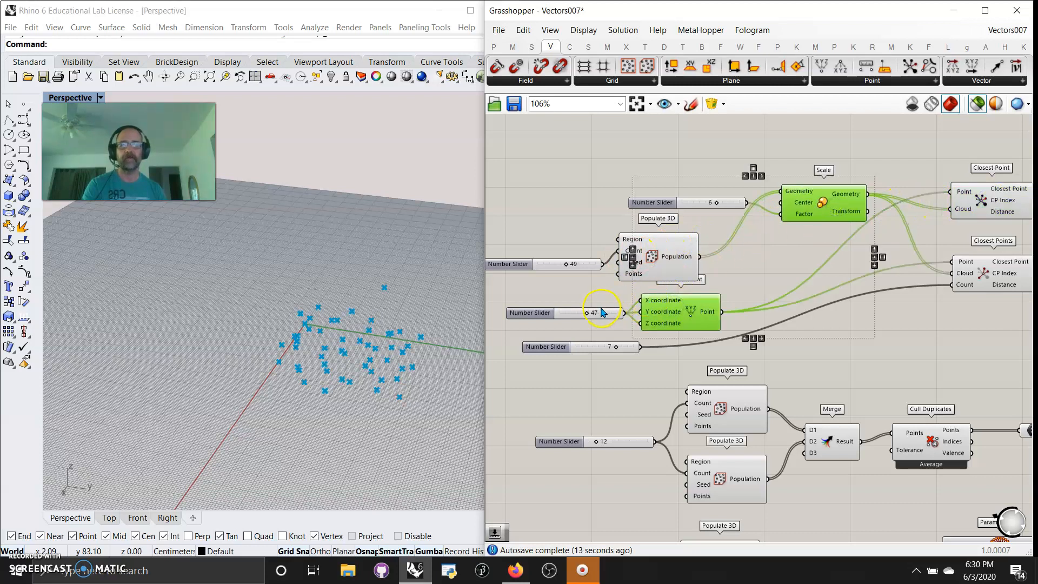
left_click_drag(616, 350, 626, 350)
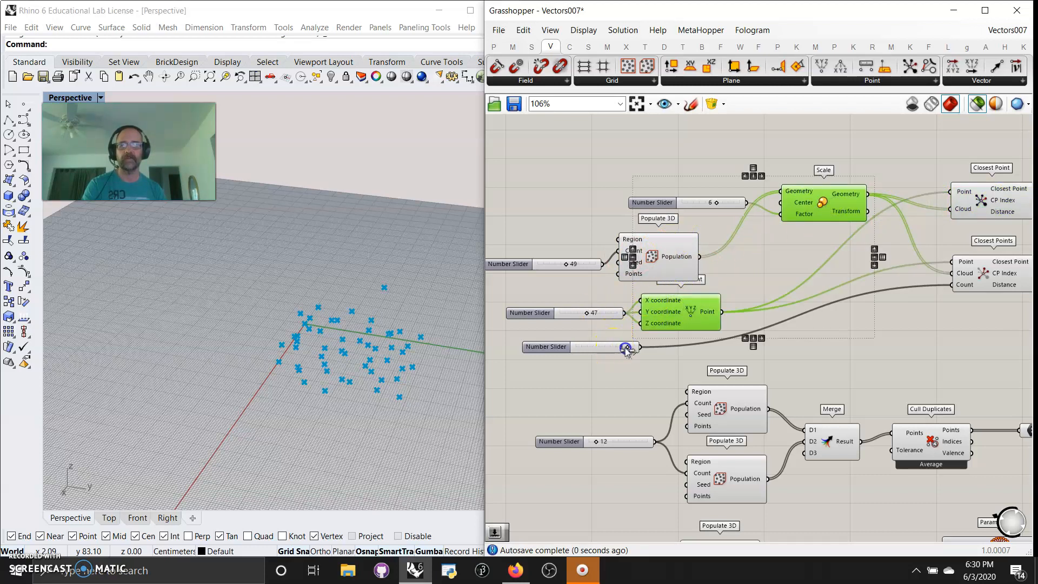
right_click_drag(907, 339, 865, 336)
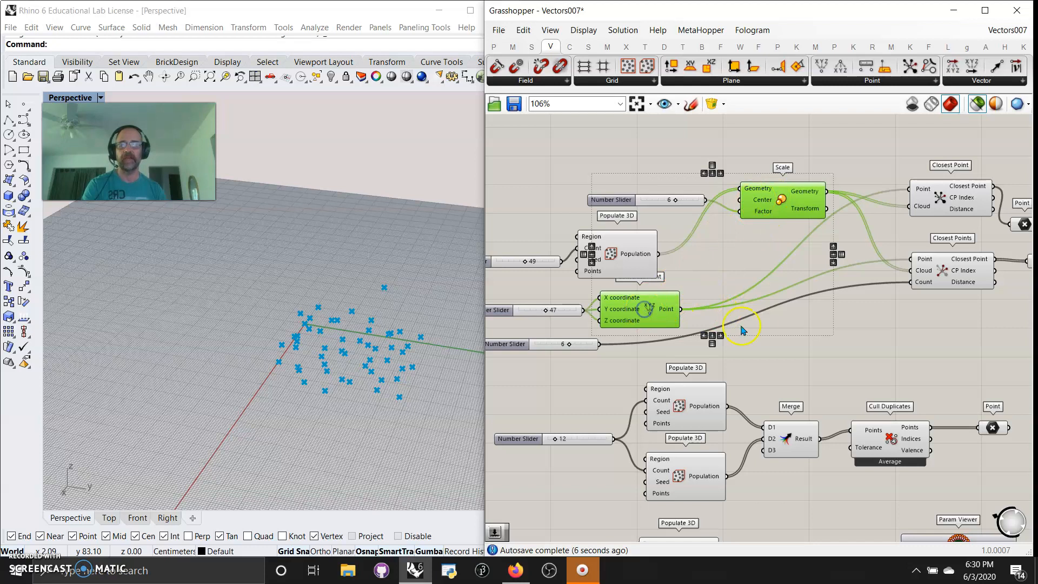
- Preview Construct Point together with Closest Points, and set the shared coordinate slider to 40
left_click(759, 326)
left_click(641, 313)
left_click(957, 277, "shift")
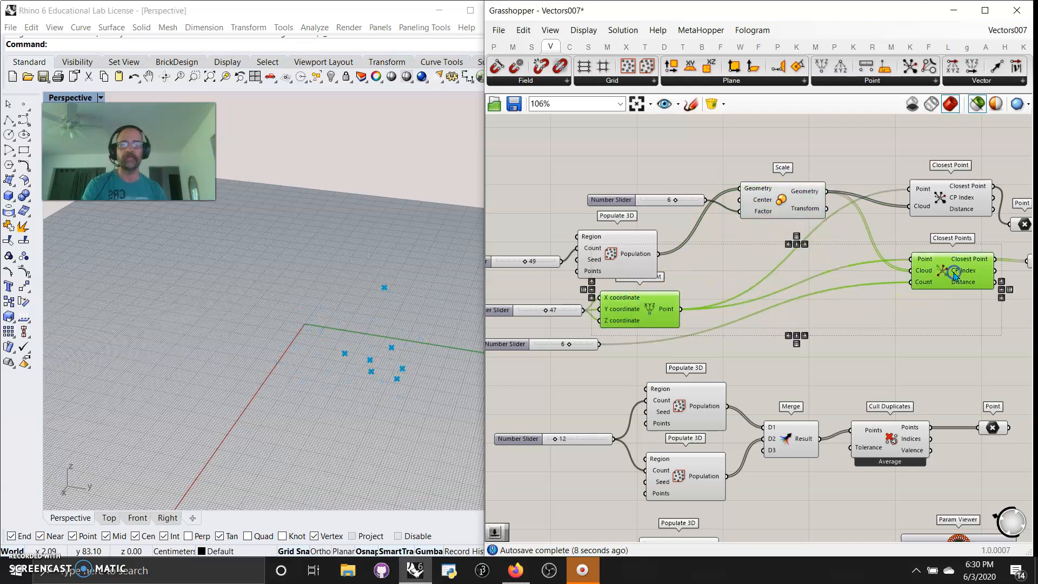
right_click_drag(701, 338, 822, 343)
left_click_drag(667, 317, 669, 324)
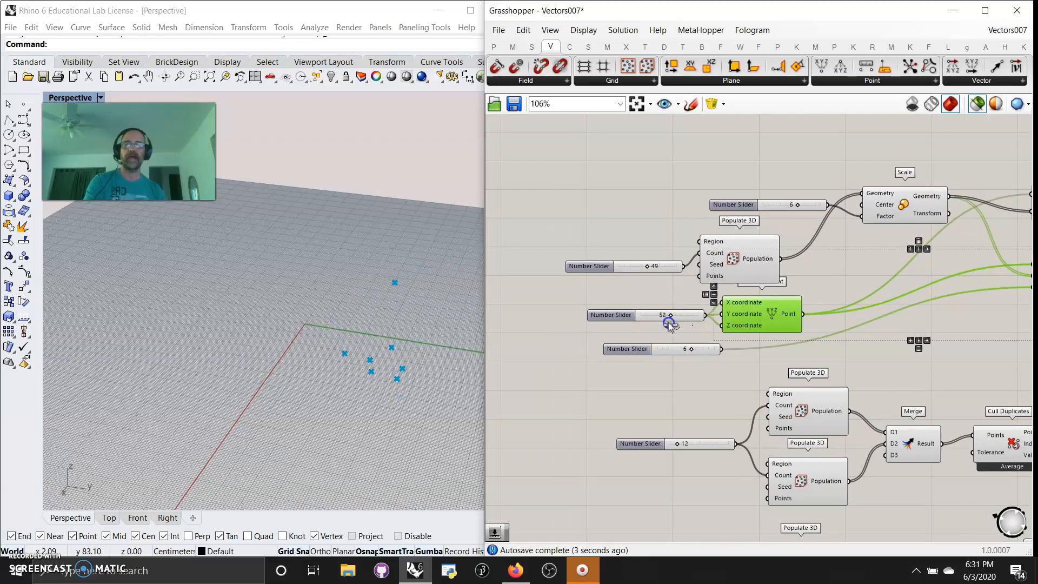
- Preview the Point parameters connected to the Closest Point and Closest Points components
right_click_drag(862, 339, 619, 301)
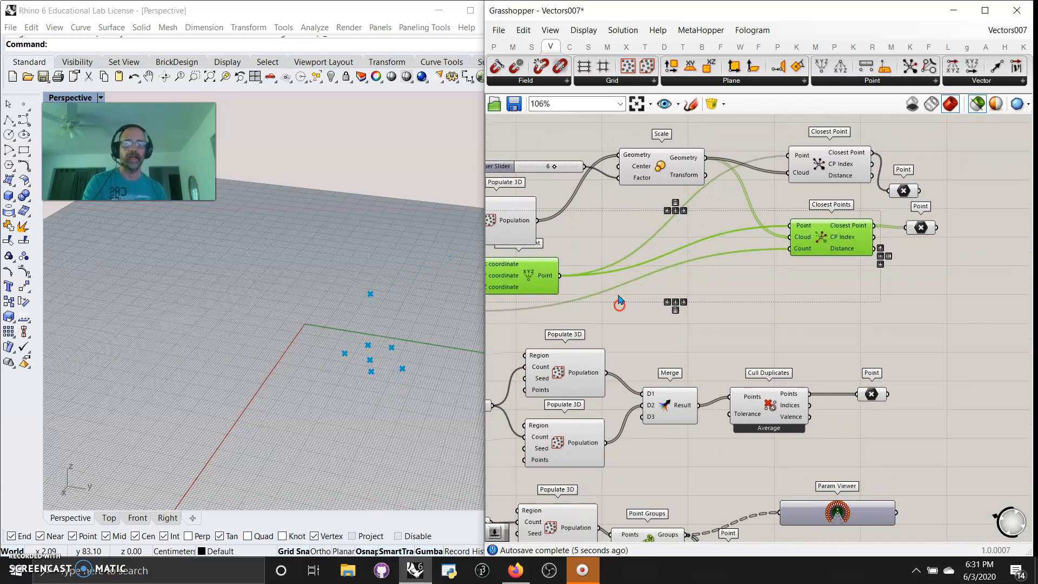
left_click(902, 194)
left_click(915, 231)
right_click_drag(727, 340, 664, 408)
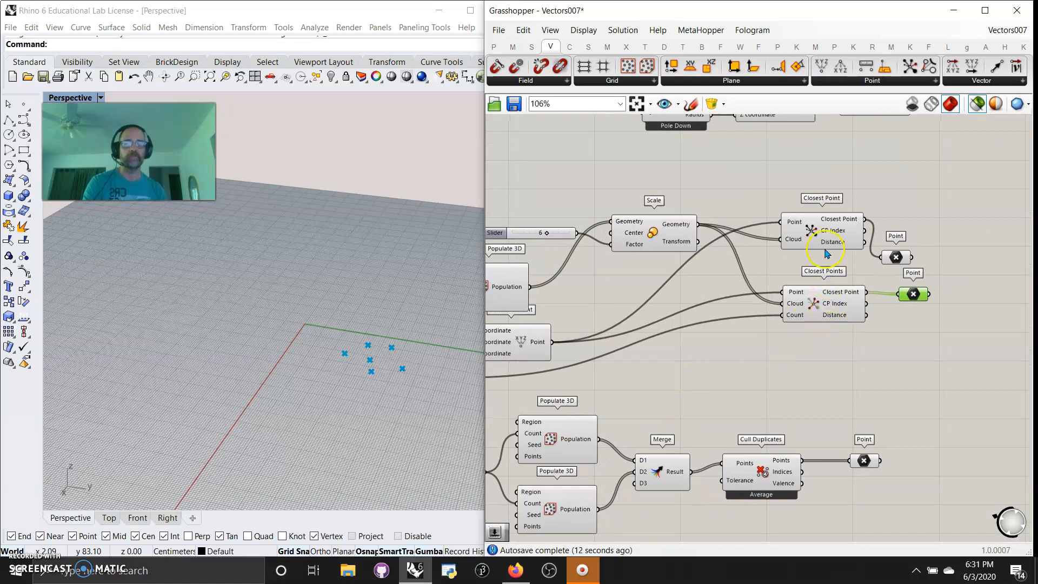
- Preview each of the two Populate 3D components feeding Merge and examine their points up close in the Perspective view
right_click_drag(757, 339, 849, 248)
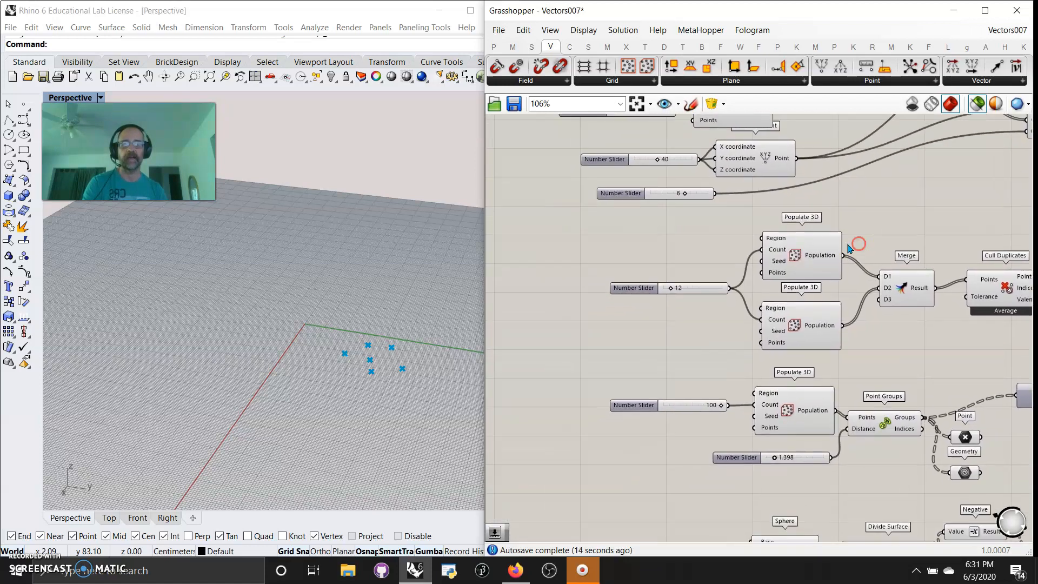
right_click_drag(906, 351, 742, 320)
right_click_drag(558, 297, 579, 294)
left_click(672, 218)
left_click(673, 279)
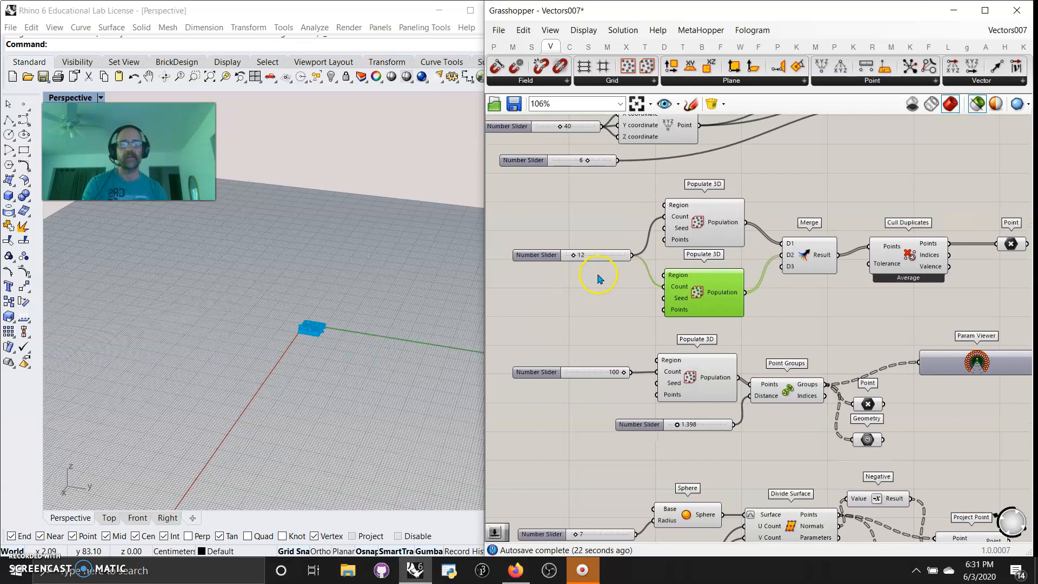
right_click_drag(833, 316, 810, 284)
scroll(297, 320, "up", 5)
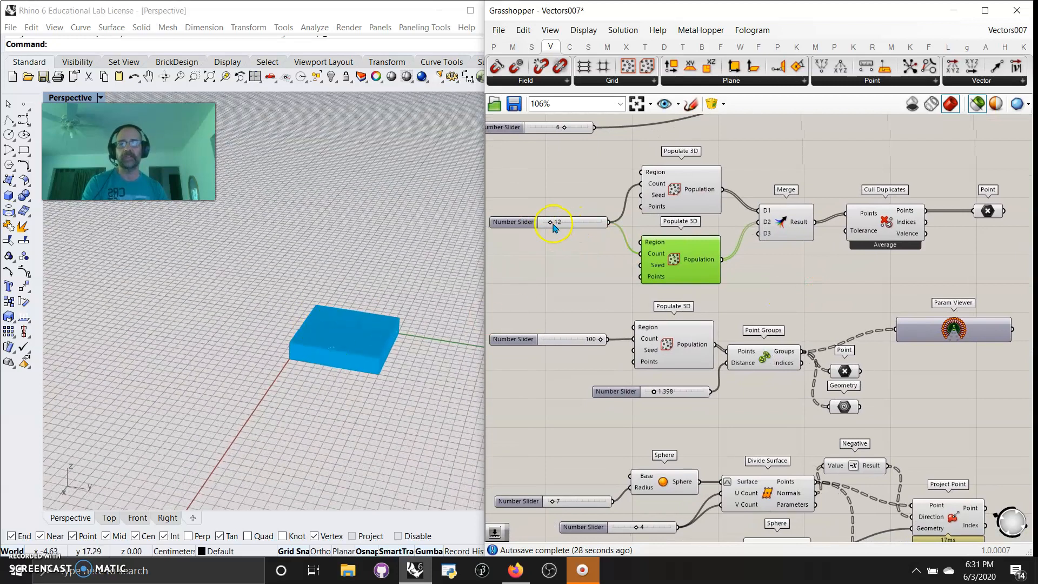
left_click(691, 192)
left_click(689, 264)
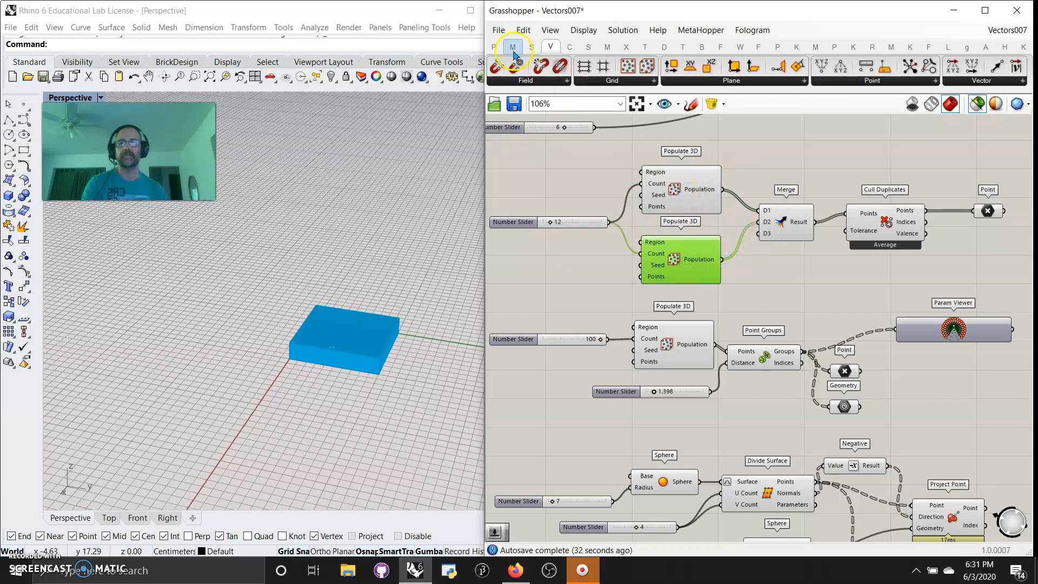
- Add a Point parameter above Merge and connect the Population outputs of both Populate 3D components to it
left_click(494, 47)
left_click_drag(497, 66, 746, 161)
left_click_drag(722, 260, 746, 161, "shift")
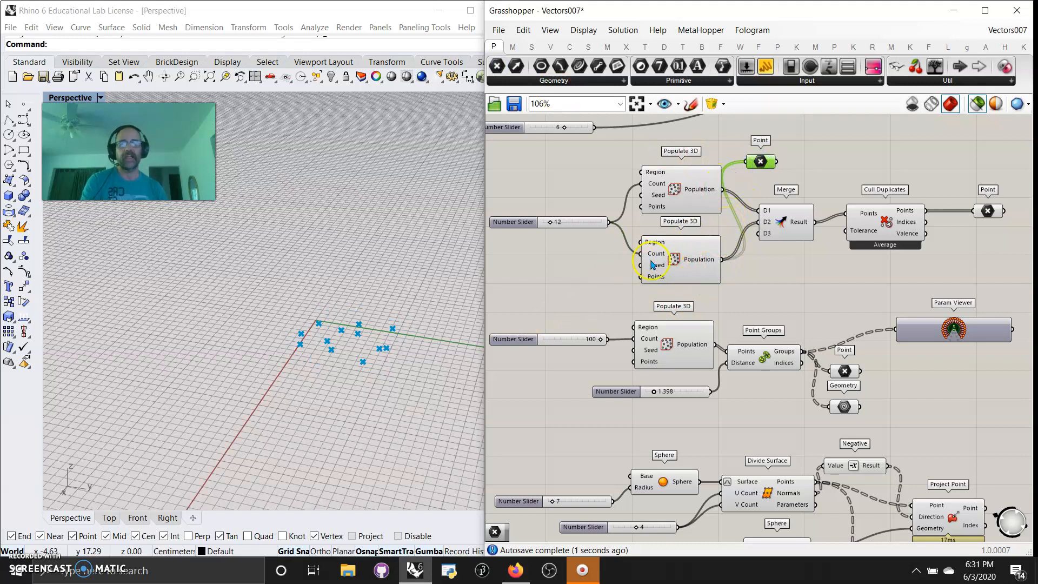
- Add a panel listing Merge's Result points, and preview the Point parameter connected to Cull Duplicates
left_click(796, 226)
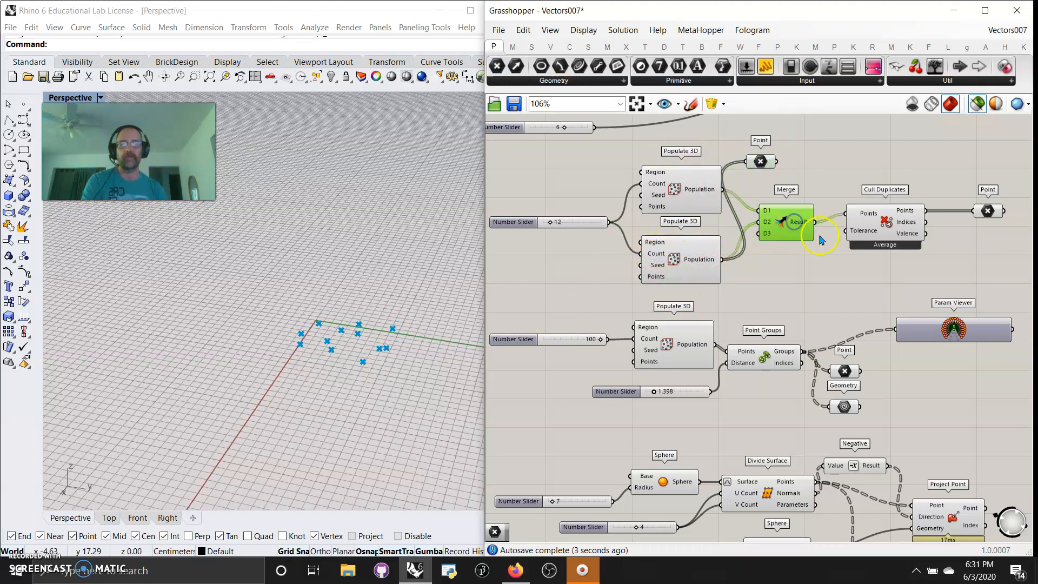
left_click_drag(765, 66, 847, 160)
left_click_drag(817, 221, 974, 164)
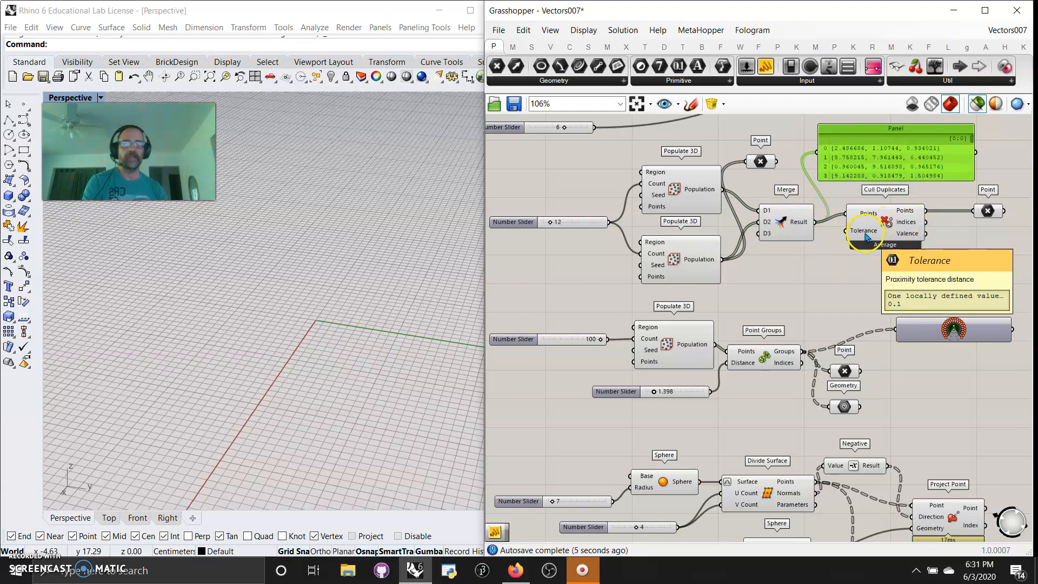
left_click(987, 212)
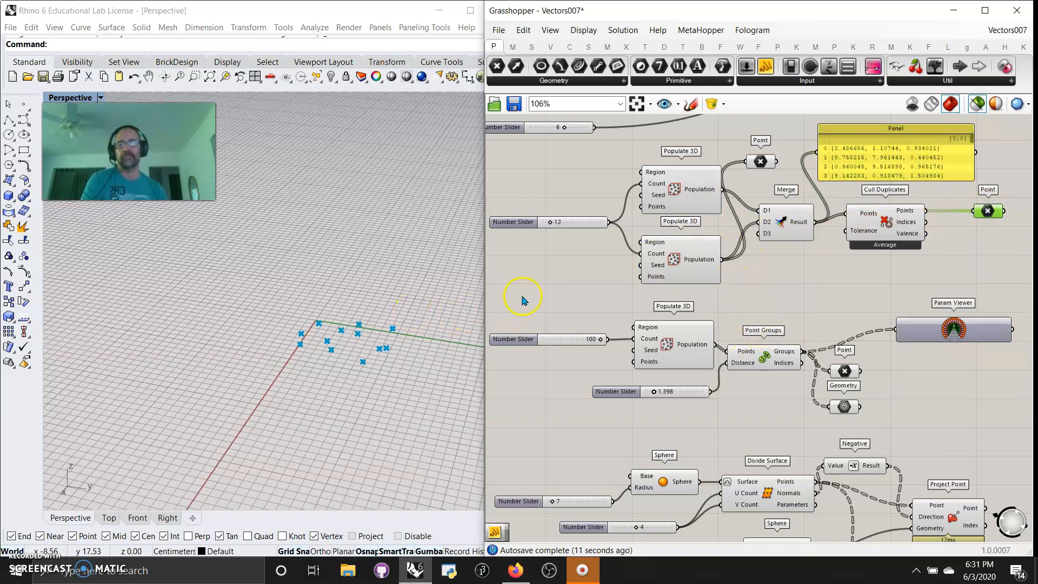
- Preview the 100-point Populate 3D component and the Point Groups component it feeds
scroll(537, 290, "down", 2)
right_click_drag(538, 285, 559, 231)
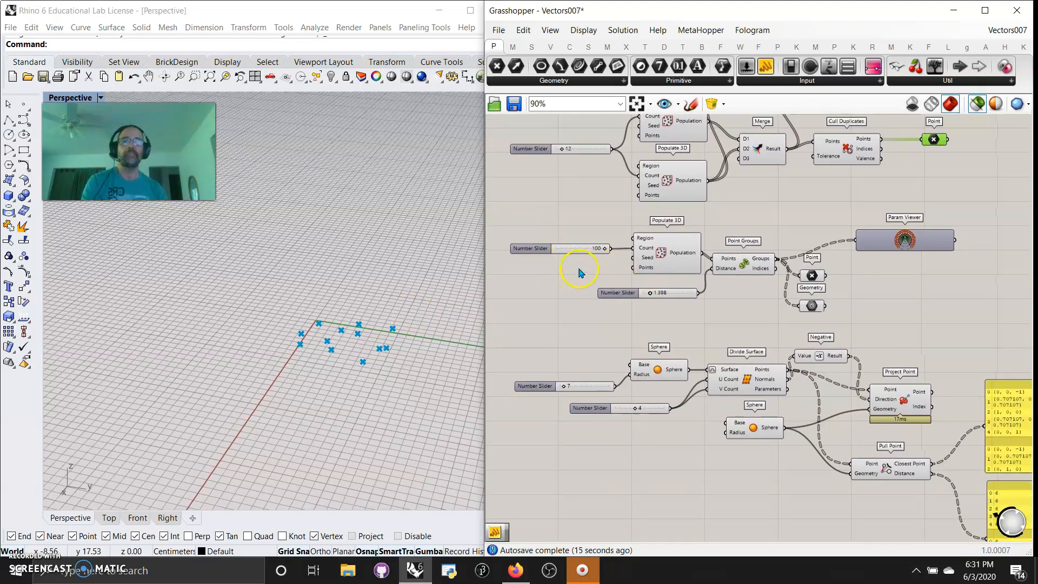
left_click(663, 255)
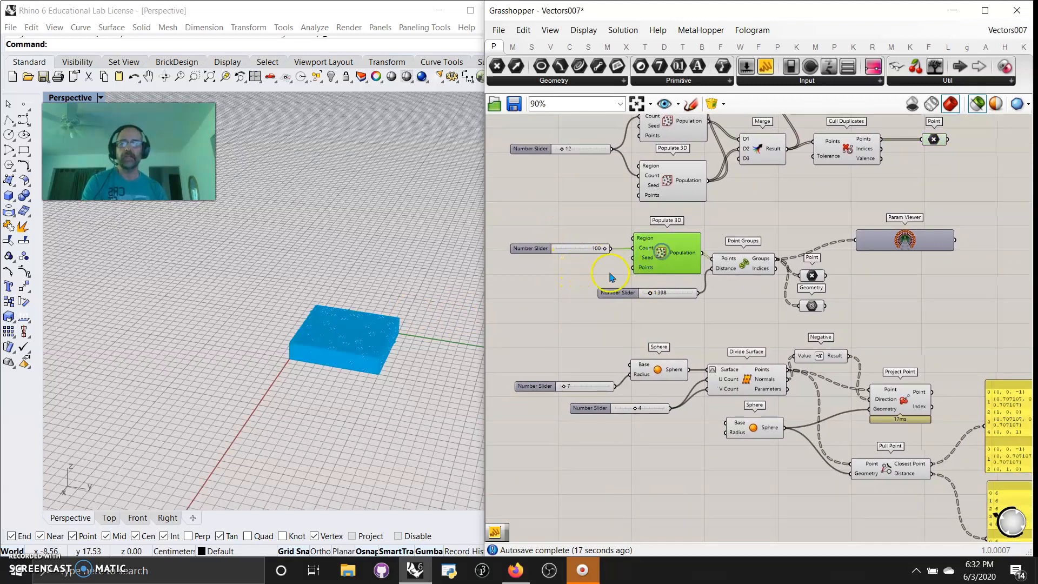
scroll(744, 271, "up", 3)
left_click(744, 271)
mouse_move(720, 336)
right_mouse_down()
mouse_move(743, 309)
mouse_move(714, 322)
right_mouse_up()
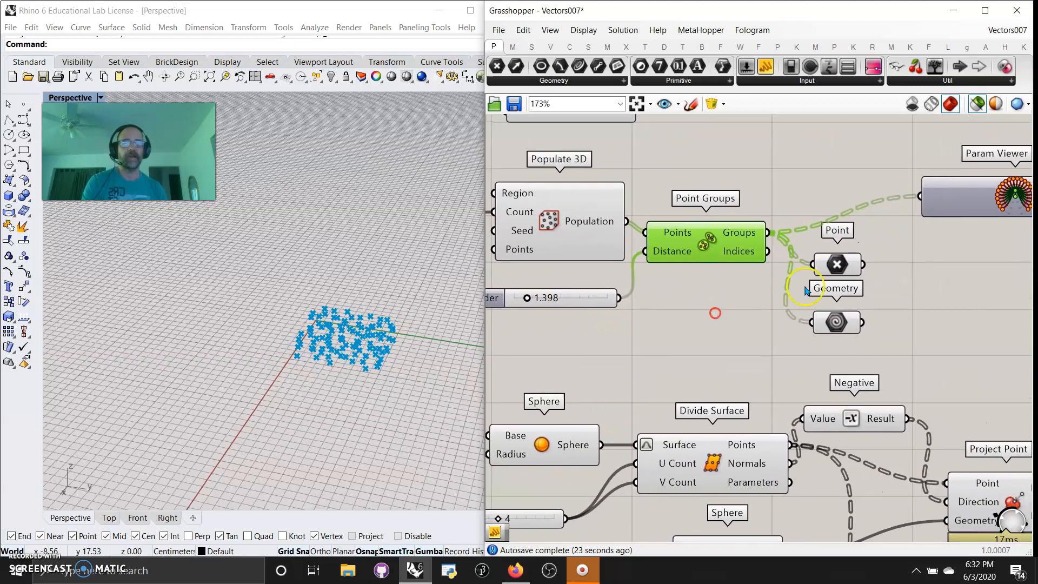
- Add a second Param Viewer connected to Point Groups' Groups output, shorten its branch list and place it below the first
right_click_drag(909, 265, 890, 284)
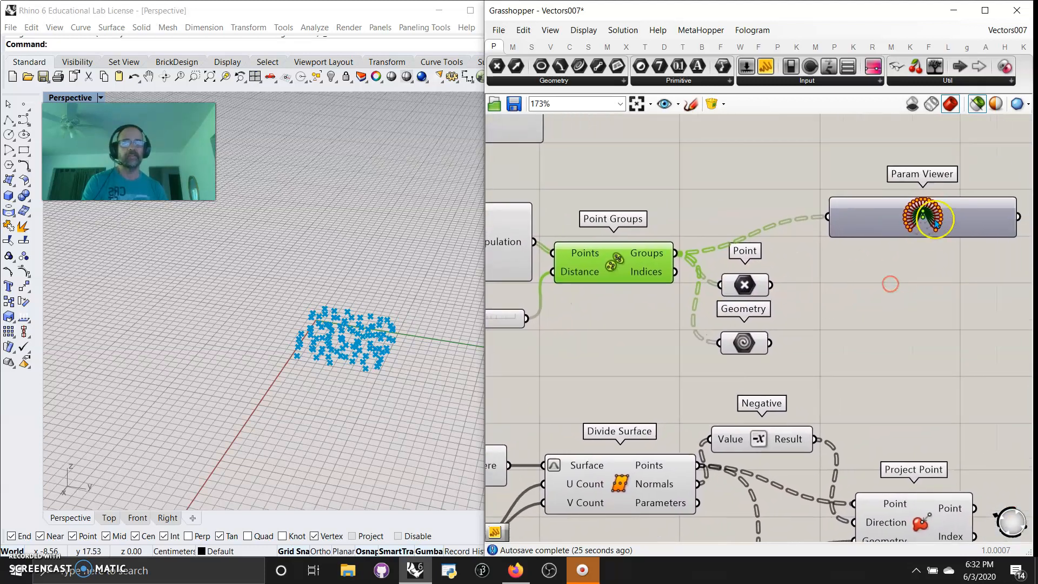
left_click(931, 70)
left_click(905, 291)
left_click_drag(675, 253, 870, 308)
scroll(901, 262, "down", 2)
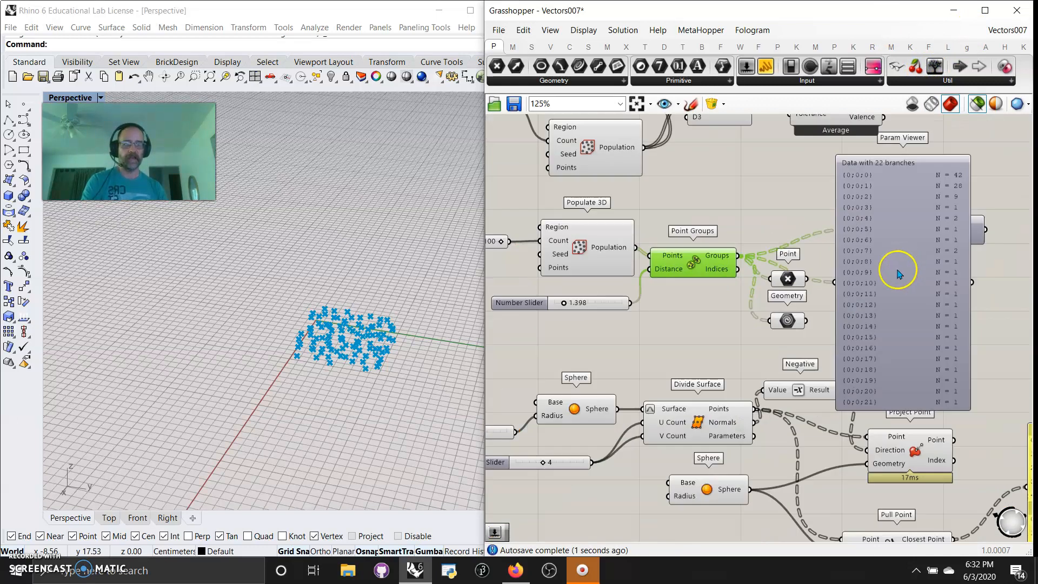
left_click_drag(916, 409, 926, 215)
left_click_drag(920, 164, 933, 272)
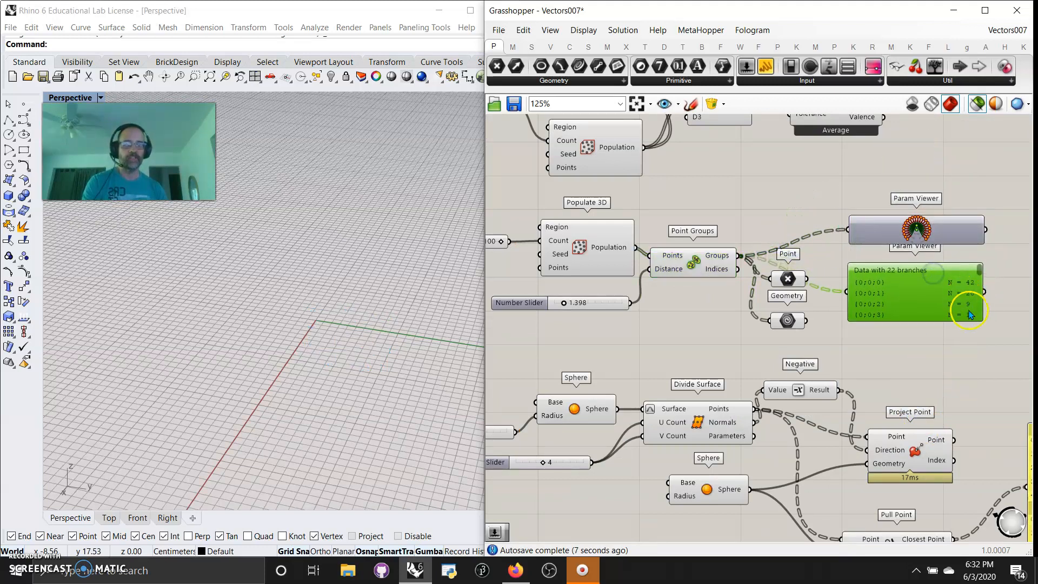
- Preview Point Groups and its connected Geometry and Point parameters in turn, and point out the distance slider
left_click(714, 263)
left_click_drag(564, 302, 566, 307)
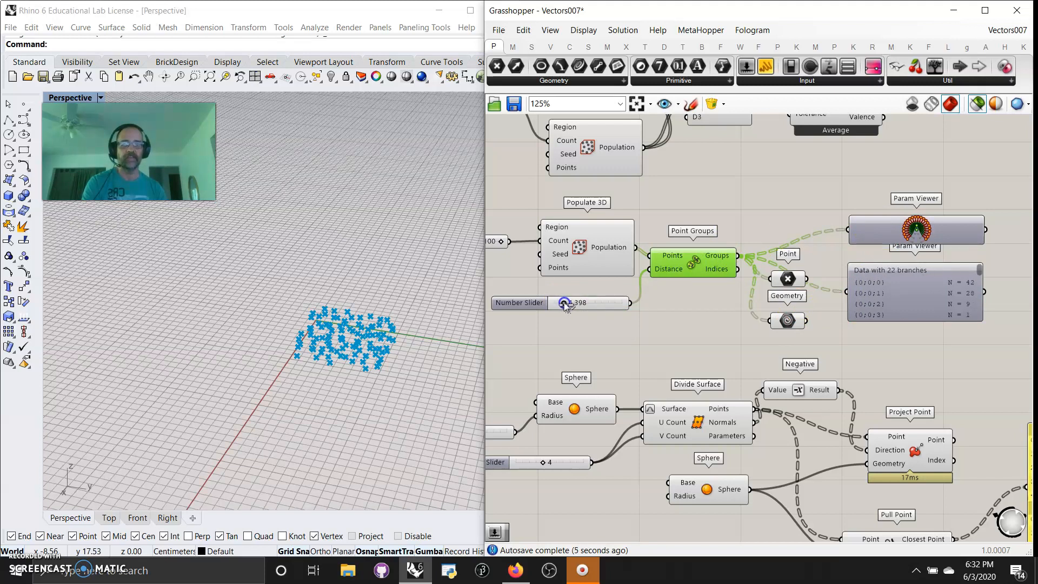
left_click(696, 289)
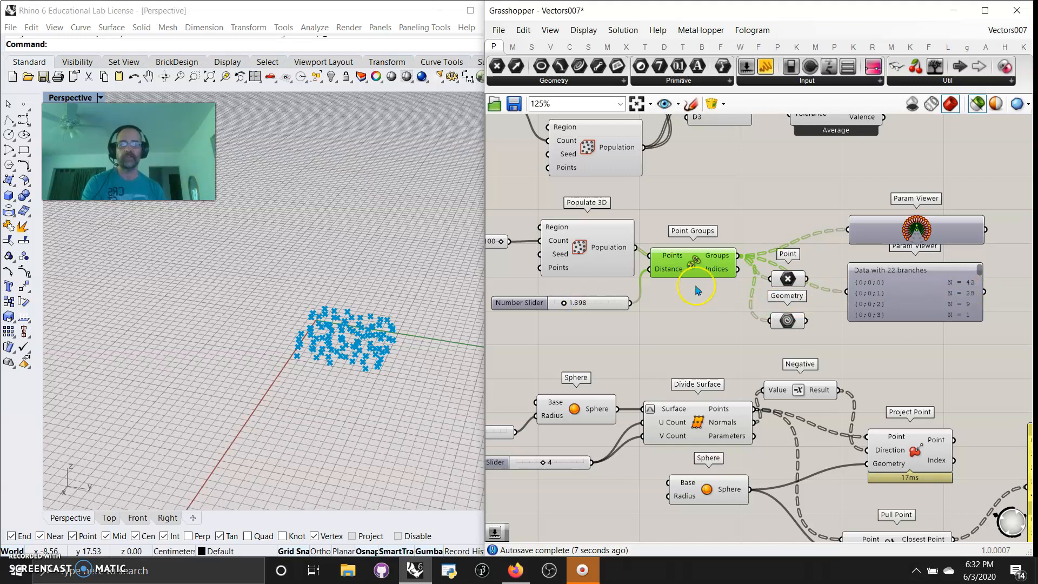
right_click_drag(675, 341, 738, 323)
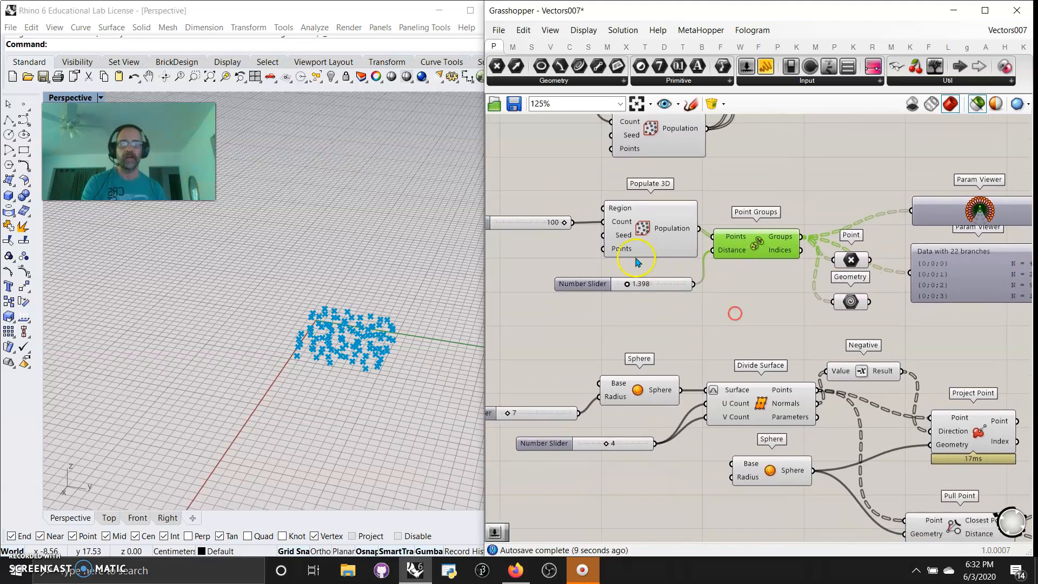
left_click(852, 300)
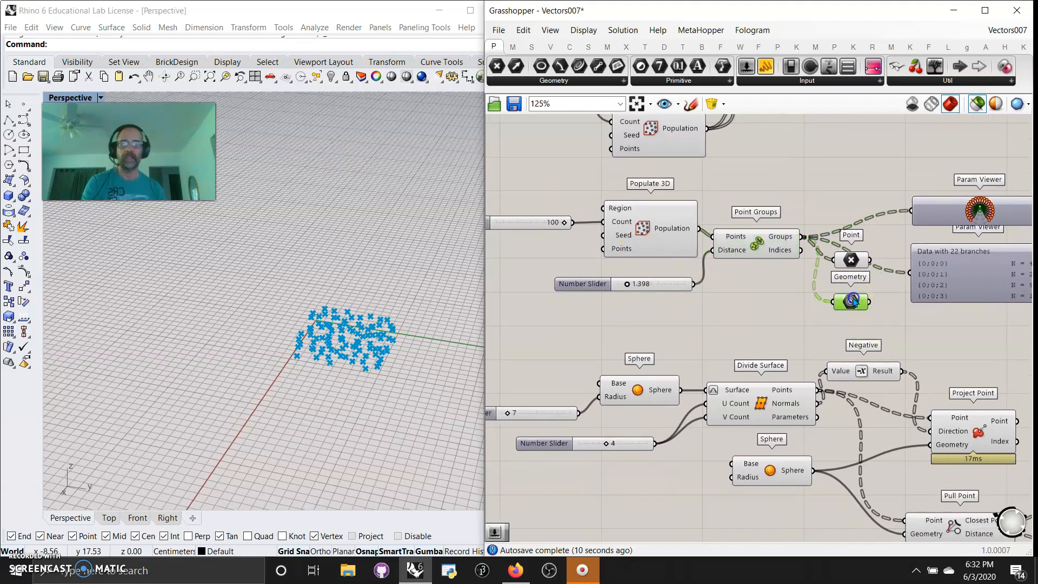
left_click(847, 263)
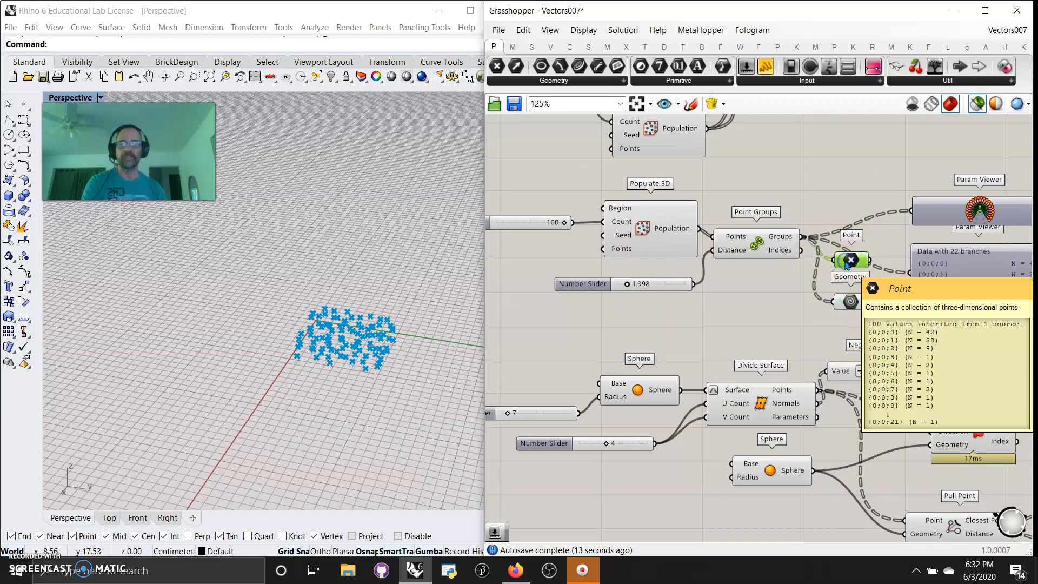
- Extend the second Param Viewer's branch list downward to show seven branches, and clear the selection
right_click_drag(718, 331, 633, 270)
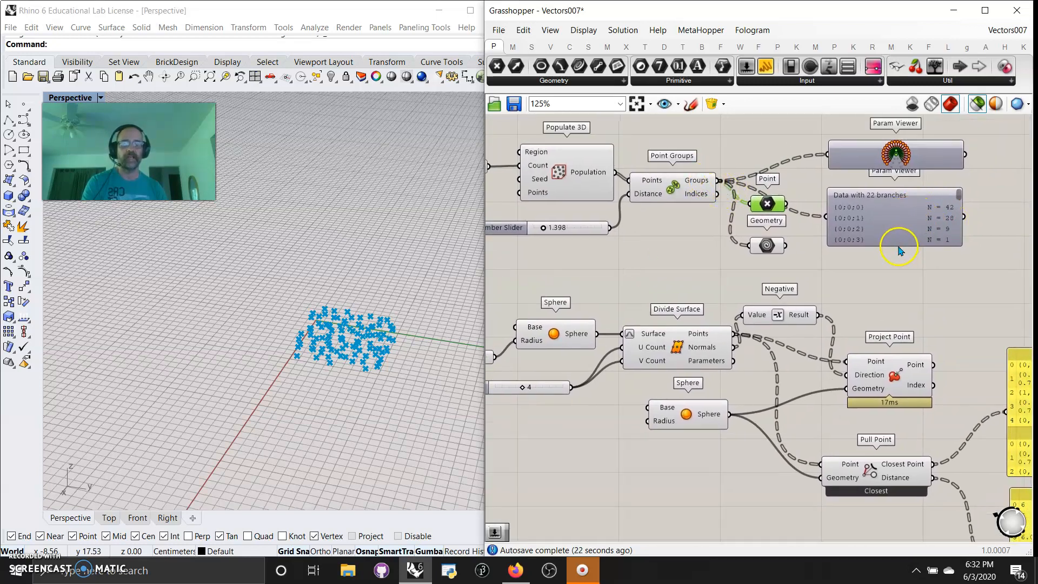
left_click_drag(889, 247, 898, 274)
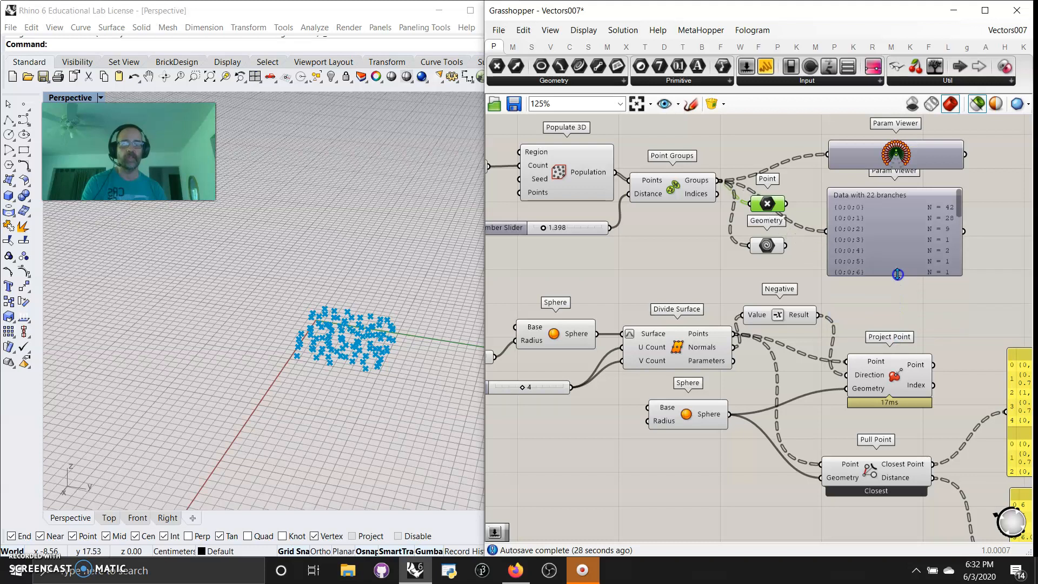
right_click(667, 266)
left_click(683, 285)
- Preview the Sphere with the radius slider and the Divide Surface points generated from it
right_click_drag(922, 305, 786, 312)
right_click_drag(722, 313, 956, 256)
right_click_drag(762, 230, 753, 153)
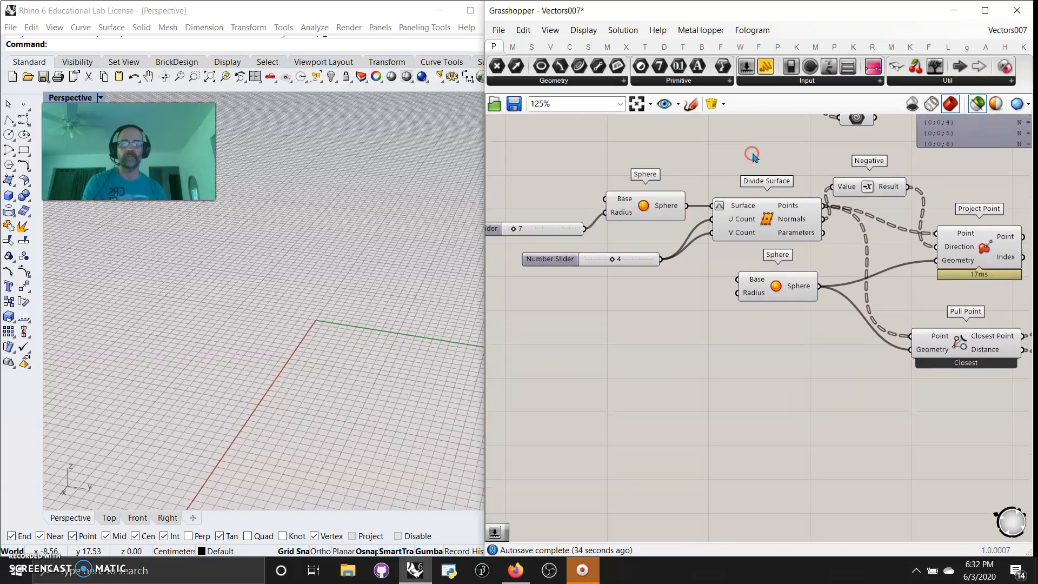
left_click(641, 218)
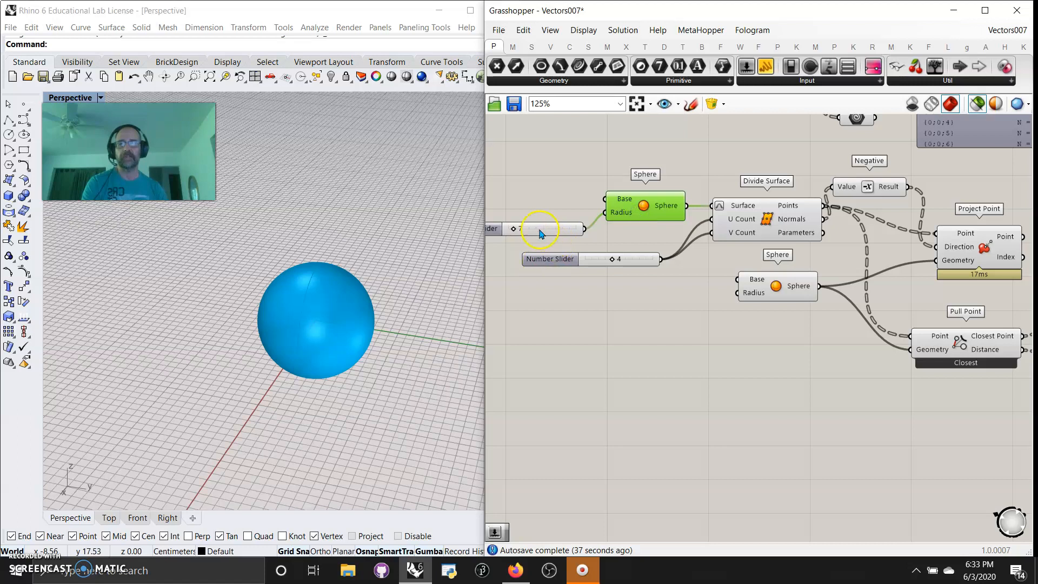
right_click_drag(642, 339, 631, 353)
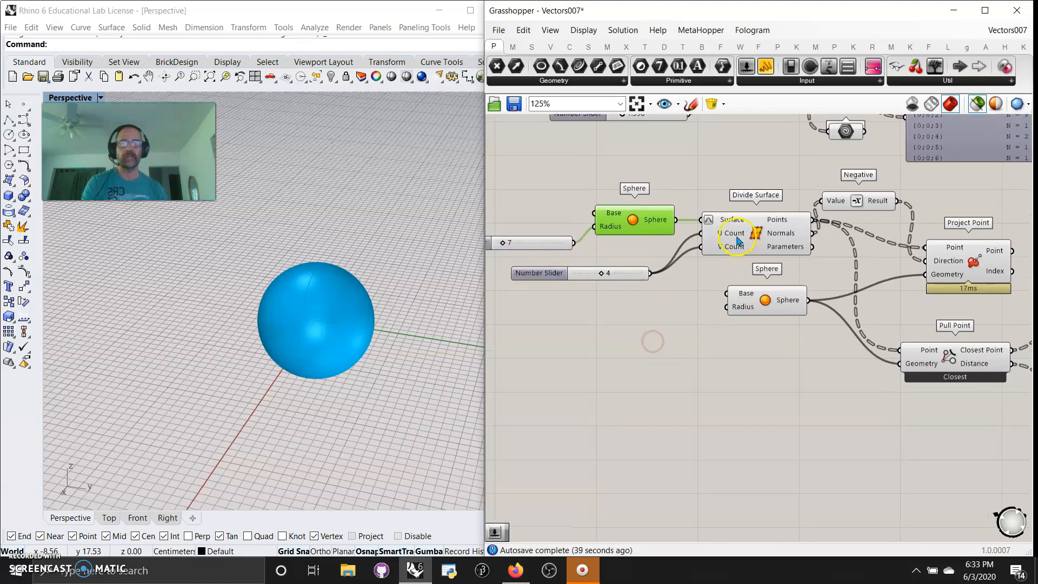
left_click(728, 223)
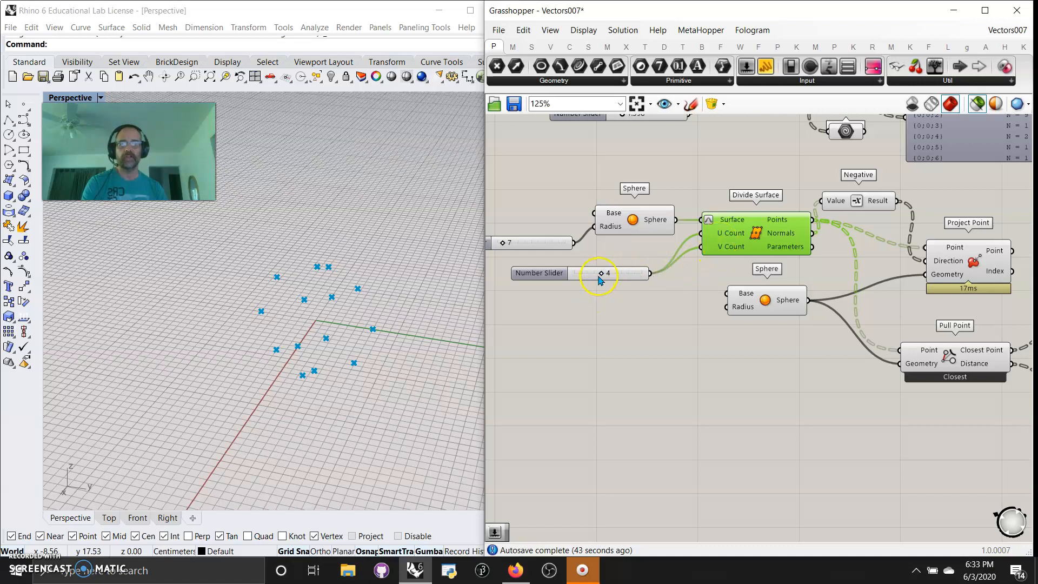
left_click_drag(603, 276, 608, 276)
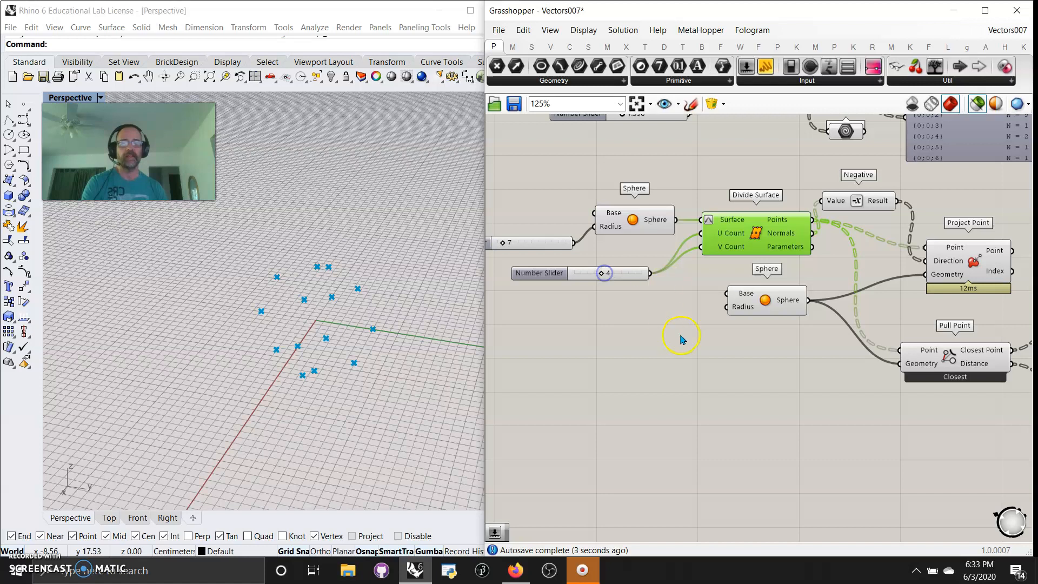
- Add an Interpolate curve component below the lower Sphere and connect Divide Surface's Points to its Vertices
left_click(569, 48)
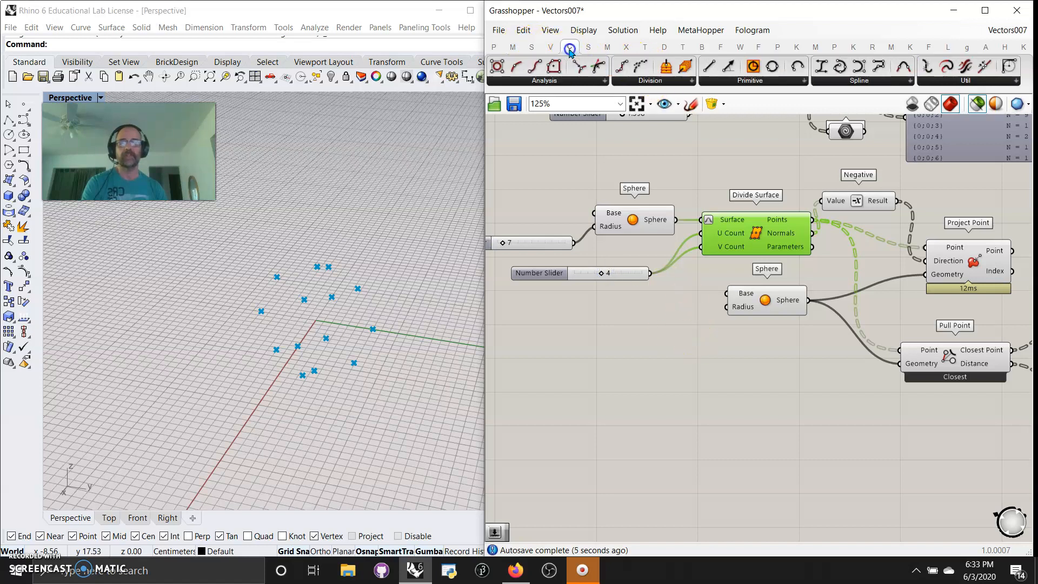
left_click(840, 67)
left_click(787, 364)
left_click_drag(813, 220, 754, 349)
left_click_drag(813, 220, 740, 345)
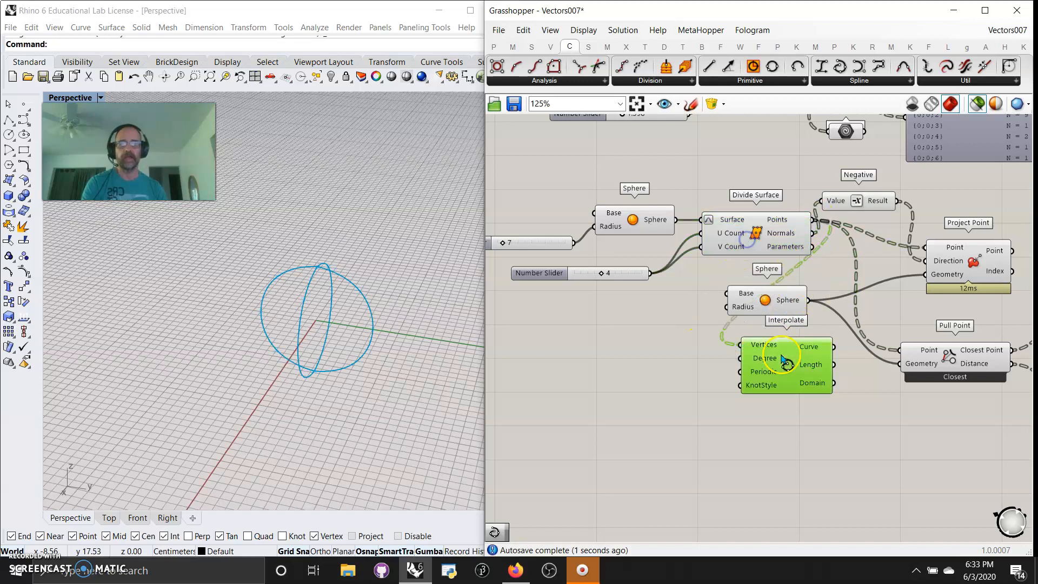
- Set the shared U and V Count slider to 6 and preview the Divide Surface points
left_click_drag(604, 275, 615, 275)
right_click_drag(677, 357, 590, 372)
left_click_drag(785, 220, 803, 217)
left_click(701, 246)
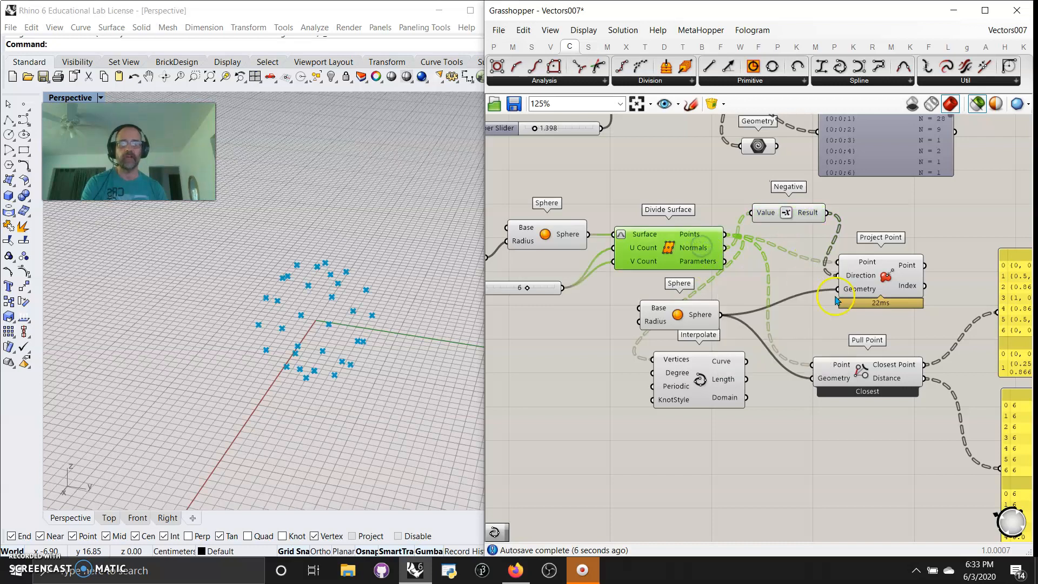
- Reposition the lower Sphere and Project Point components, previewing the projected points and the target sphere
left_click_drag(690, 320, 724, 323)
left_click_drag(868, 283, 875, 259)
scroll(326, 329, "up", 6)
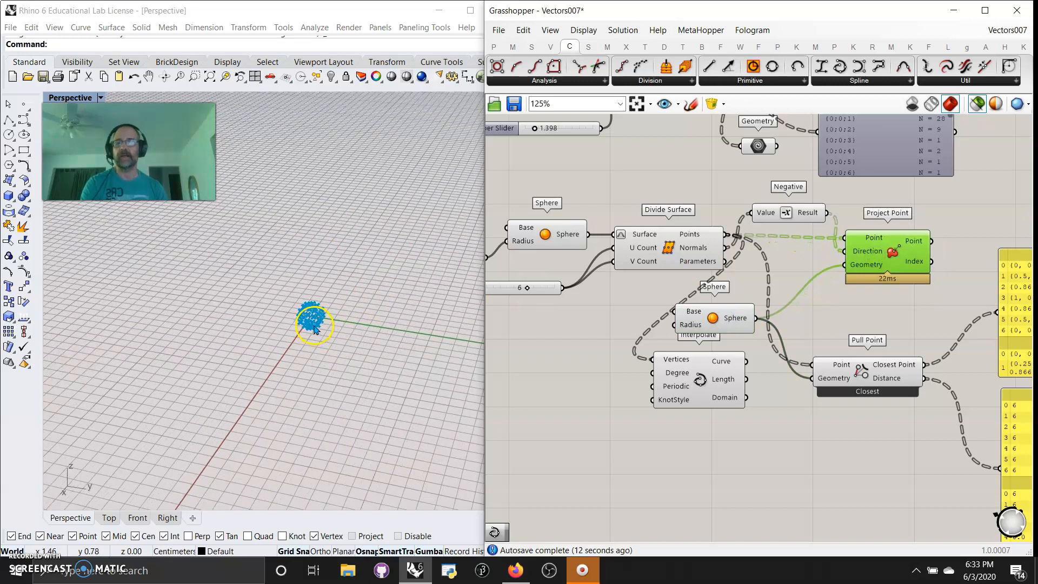
left_click_drag(725, 319, 704, 320)
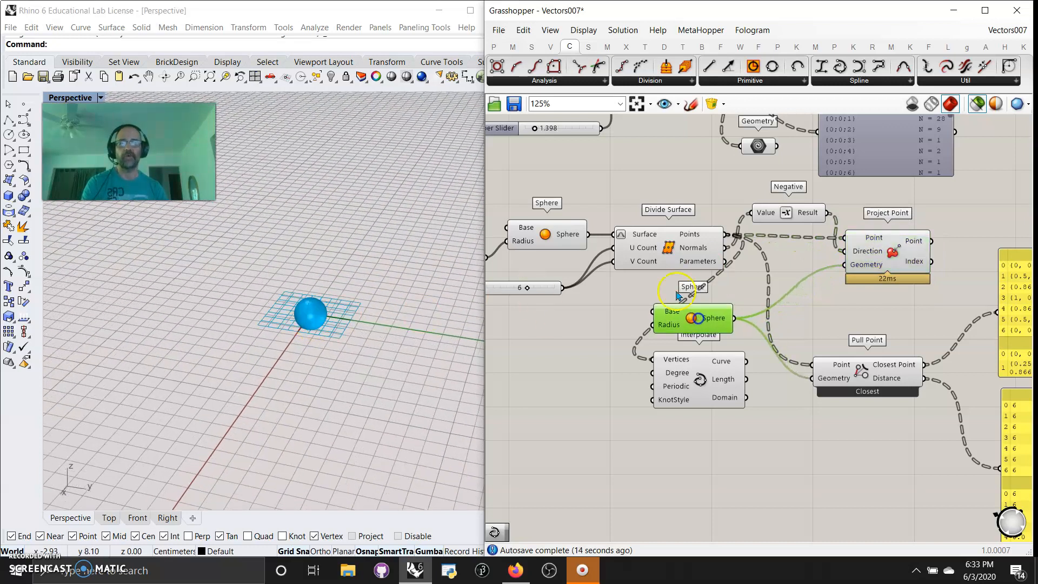
- Preview the upper Sphere, the lower Sphere and Divide Surface to compare Project Point's source points and target geometry
left_click(559, 242)
left_click(687, 319)
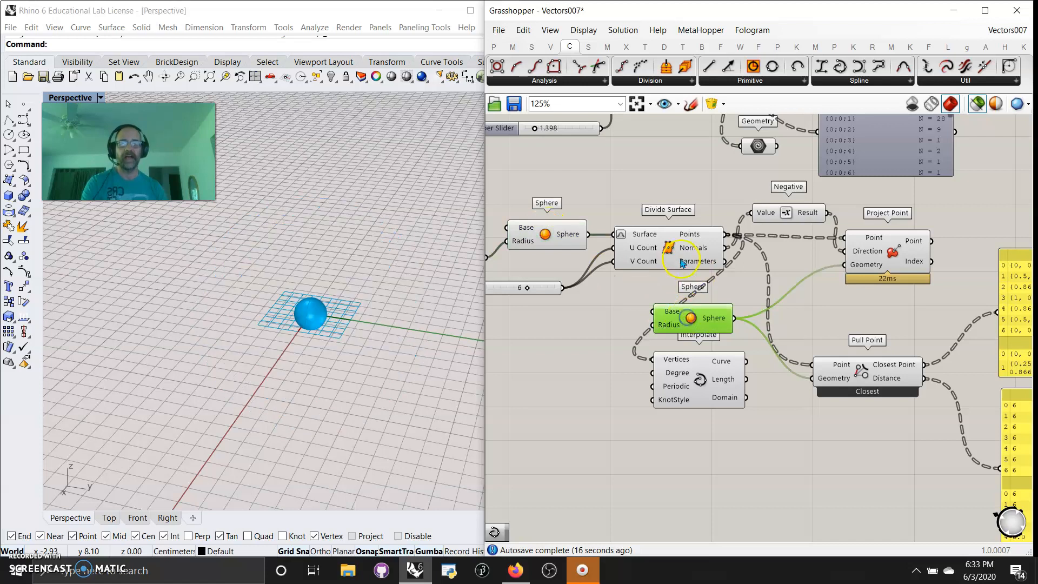
left_click(672, 248)
left_click(710, 318)
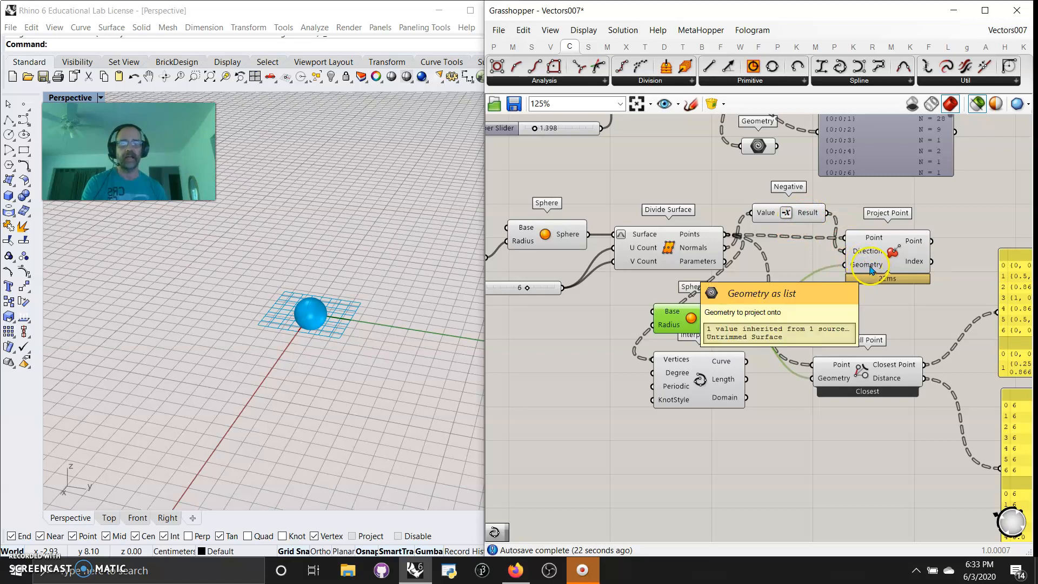
- Preview the Pull Point component and reposition it beneath Project Point
right_click_drag(805, 491, 865, 377)
left_click(743, 276)
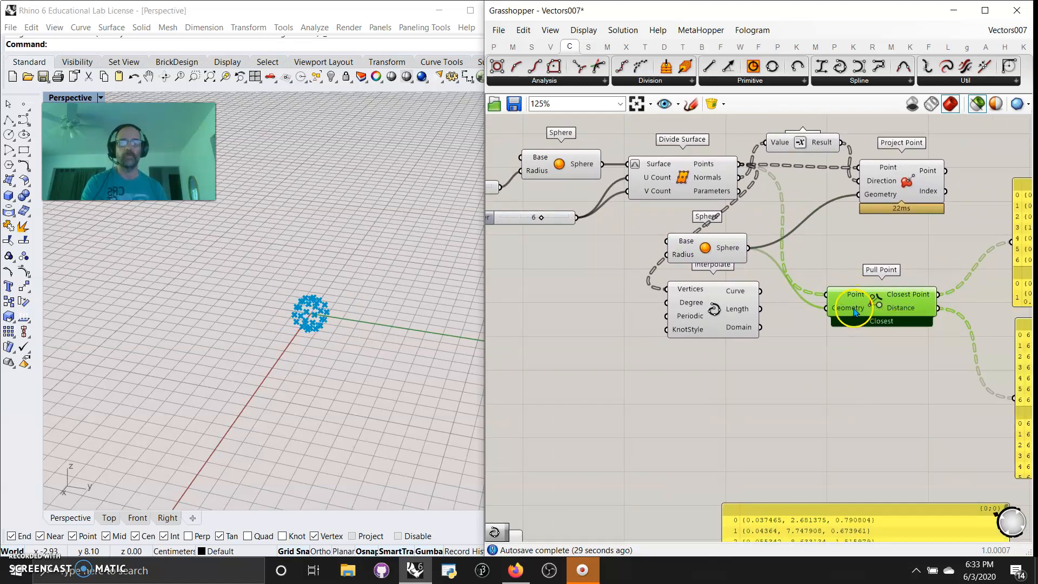
left_click_drag(887, 311, 898, 274)
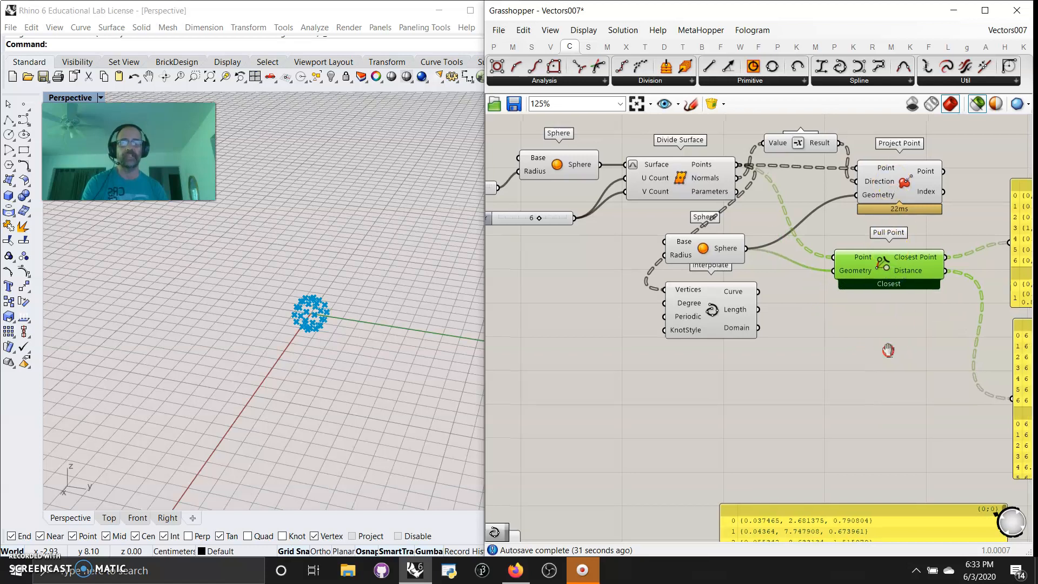
right_click_drag(890, 354, 751, 323)
left_click_drag(736, 233, 738, 291)
- Preview the Populate 3D component feeding Sort Points and examine the unsorted and sorted point panels
right_click_drag(770, 422, 811, 263)
scroll(808, 270, "down", 5)
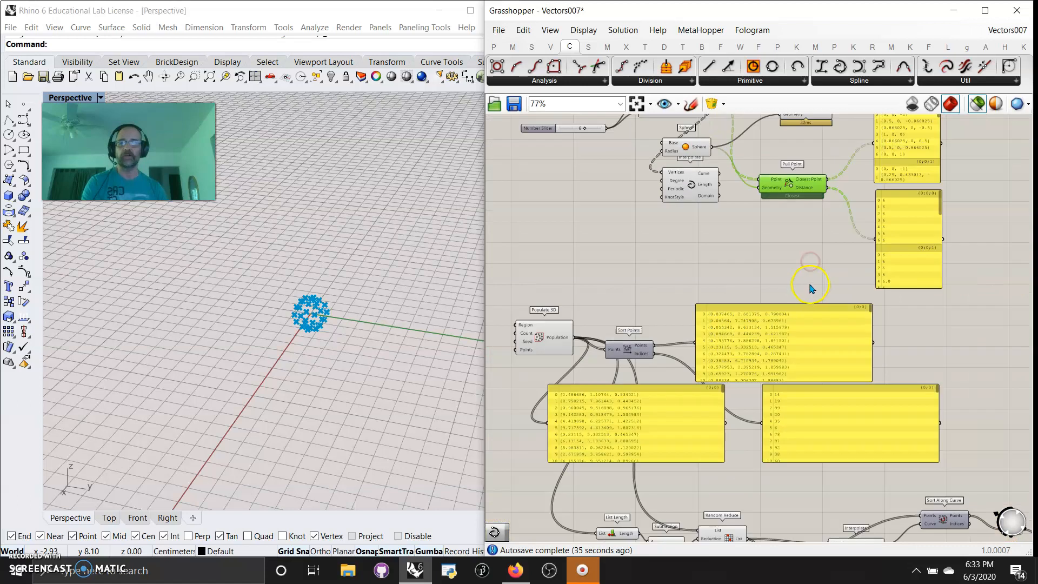
scroll(730, 325, "up", 5)
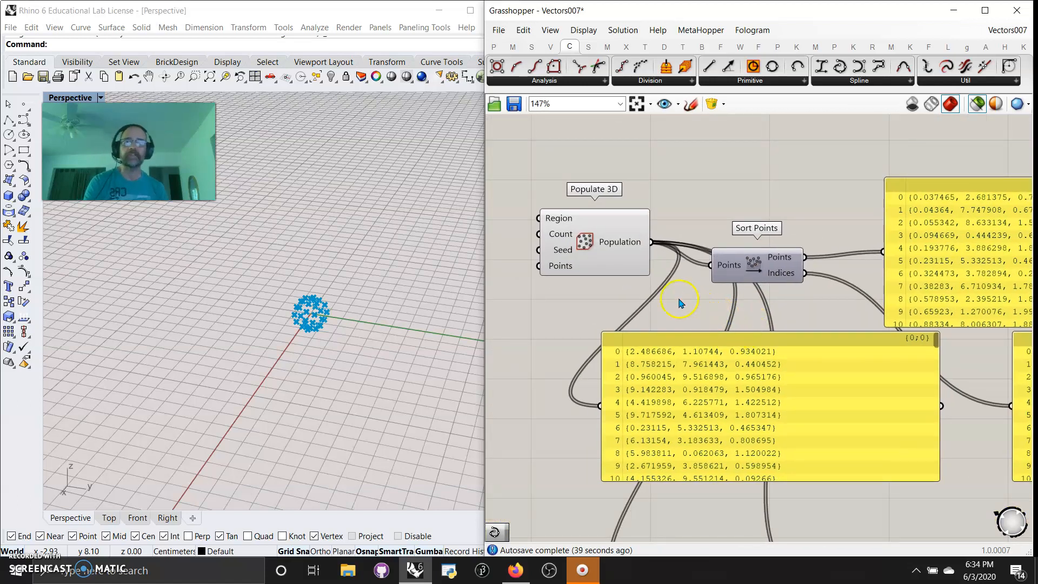
left_click(602, 254)
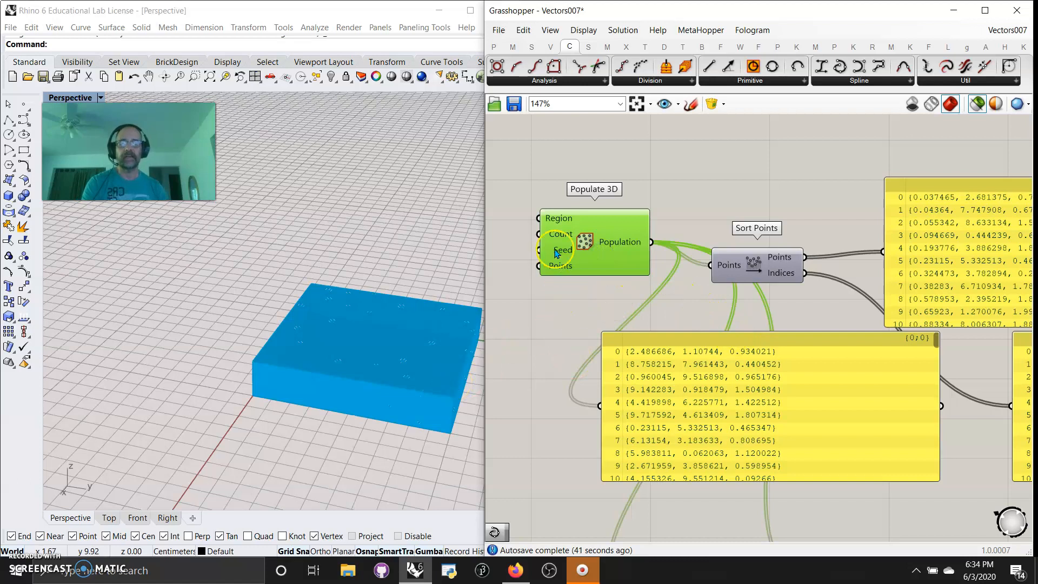
right_click_drag(671, 294, 612, 263)
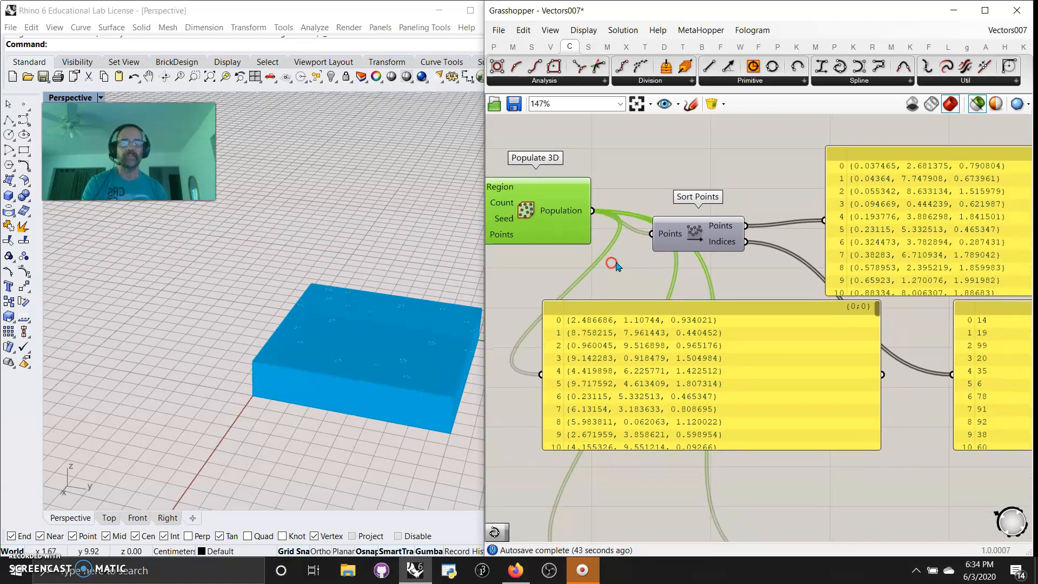
- Preview Sort Points and Populate 3D, and compare the unsorted, sorted and index panels
left_click(691, 242)
right_click_drag(731, 279, 766, 231)
left_click(566, 173)
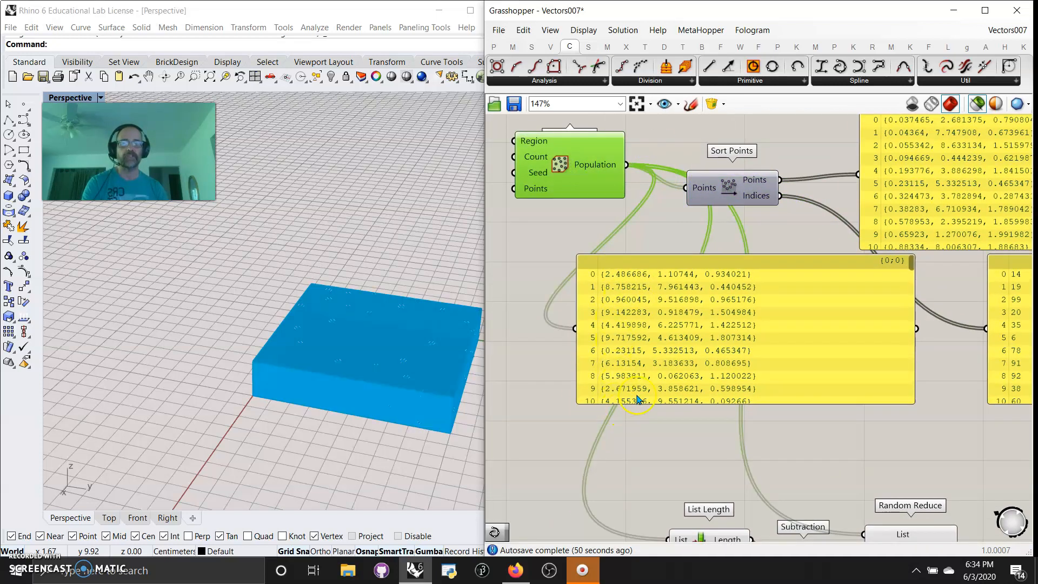
right_click_drag(792, 238, 720, 270)
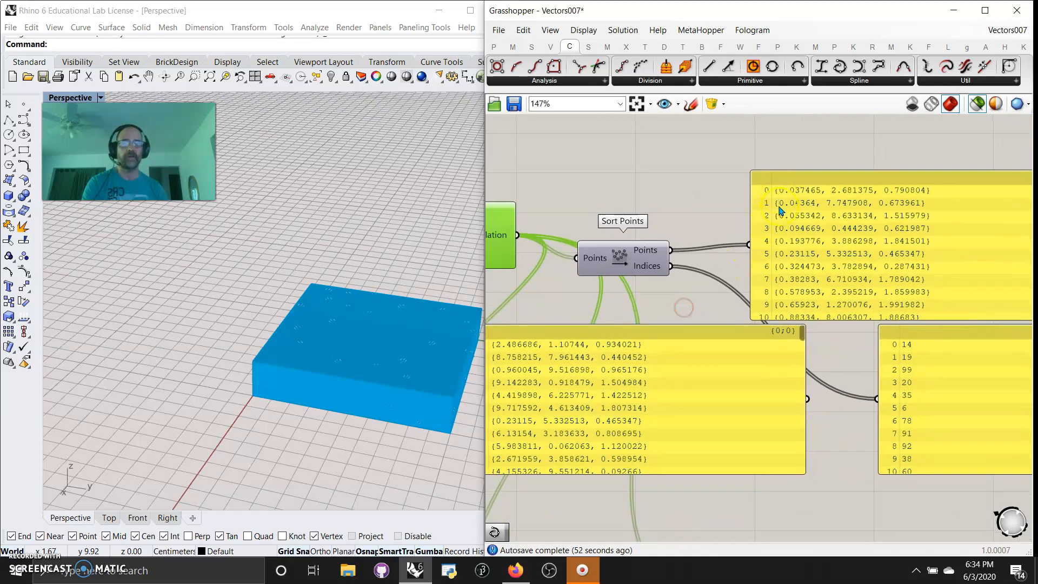
right_click_drag(861, 422, 845, 299)
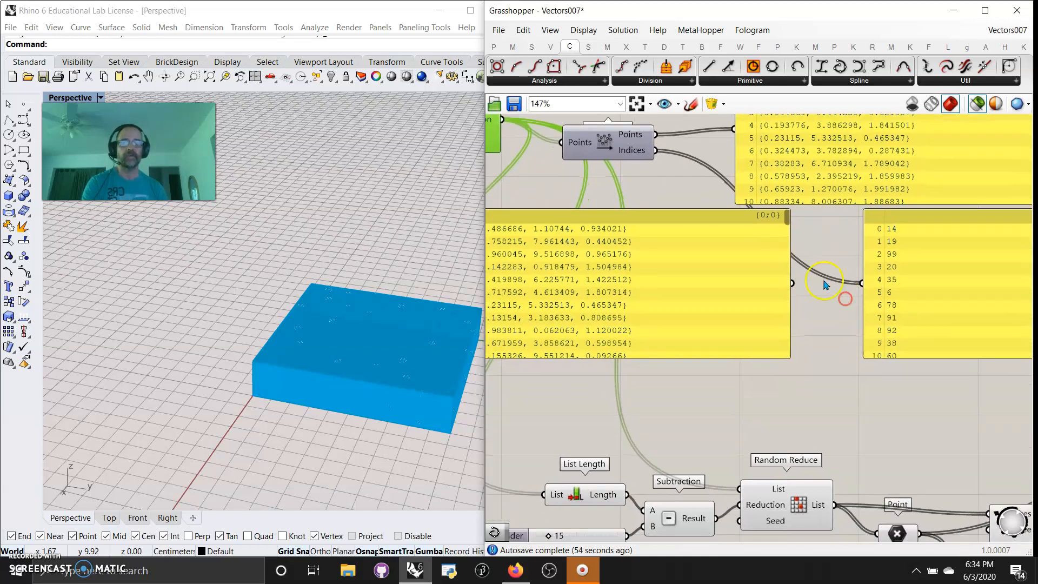
mouse_move(821, 344)
right_mouse_down()
mouse_move(841, 318)
mouse_move(818, 347)
right_mouse_up()
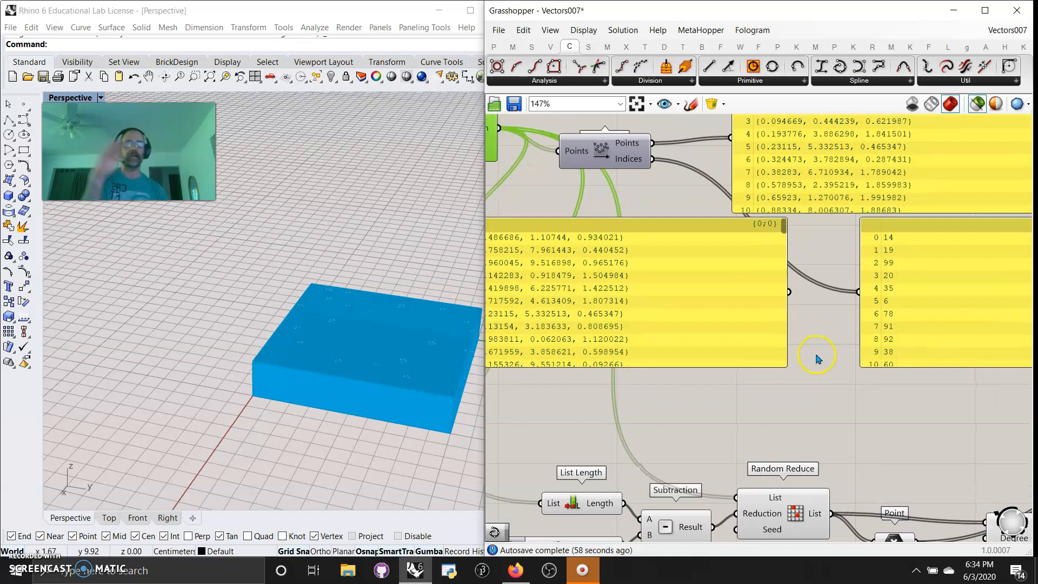
- Examine the network feeding Random Reduce and inspect the List Length component's Length output
right_click_drag(812, 380, 799, 331)
scroll(810, 337, "down", 4)
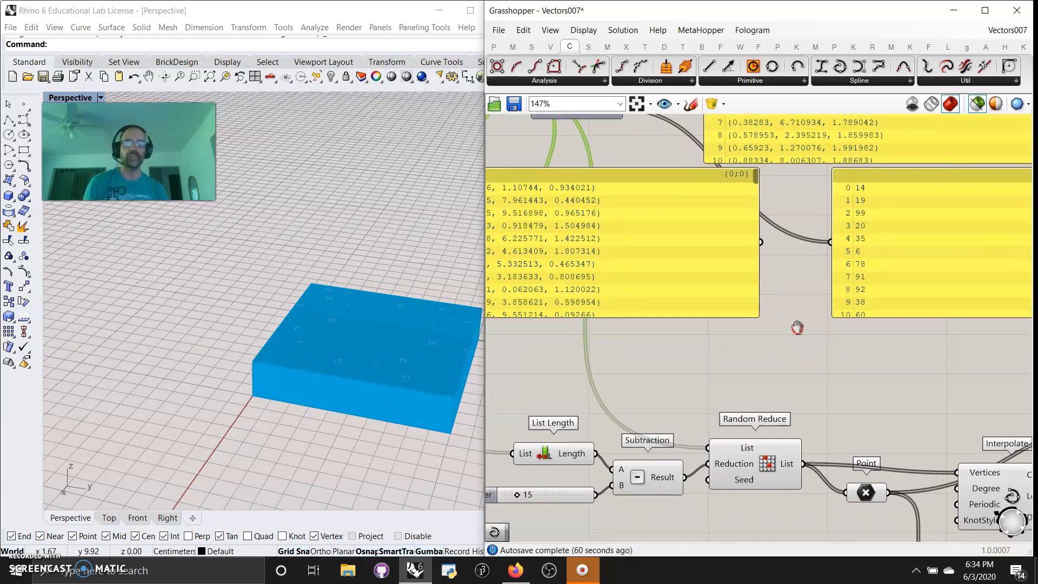
scroll(776, 326, "up", 2)
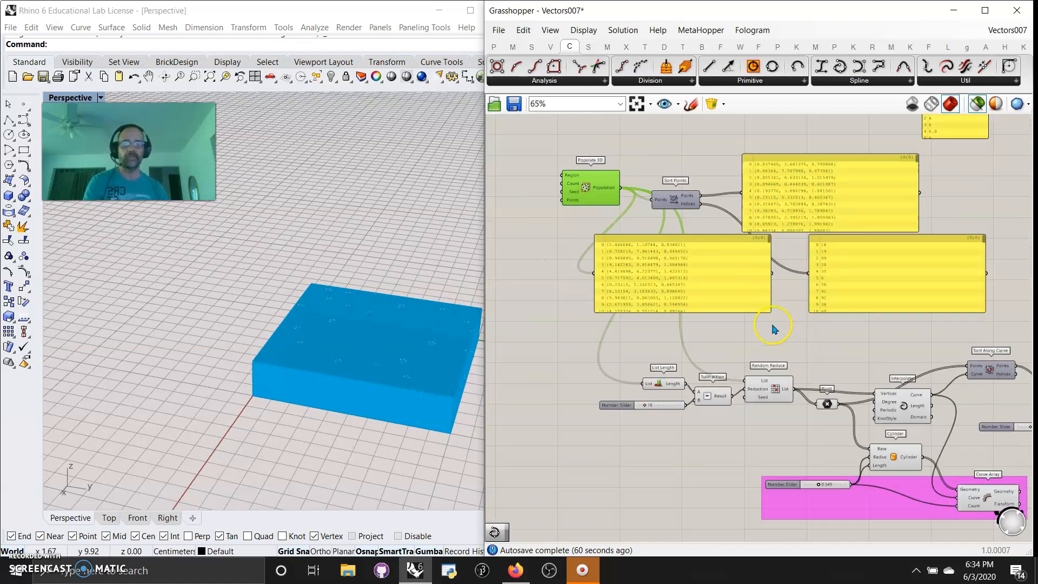
right_click_drag(787, 354, 787, 312)
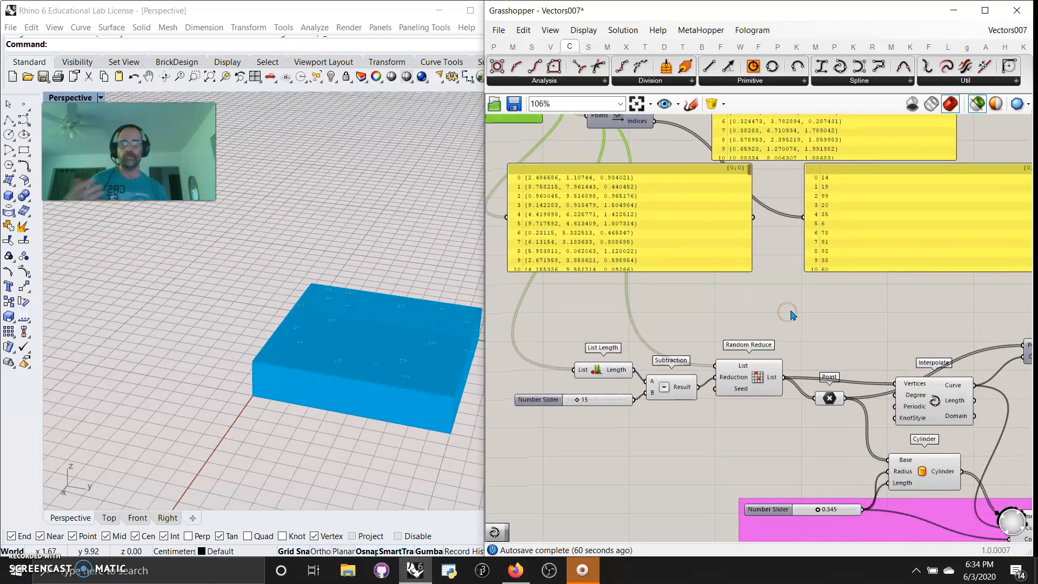
right_click_drag(148, 352, 354, 354)
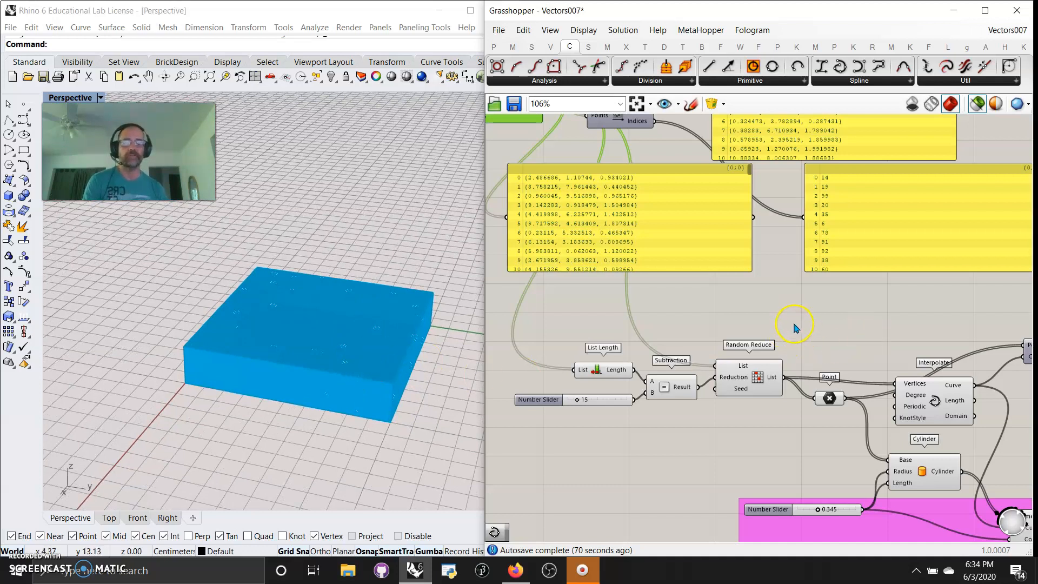
mouse_move(779, 333)
right_mouse_down()
mouse_move(776, 261)
mouse_move(800, 411)
mouse_move(819, 430)
right_mouse_up()
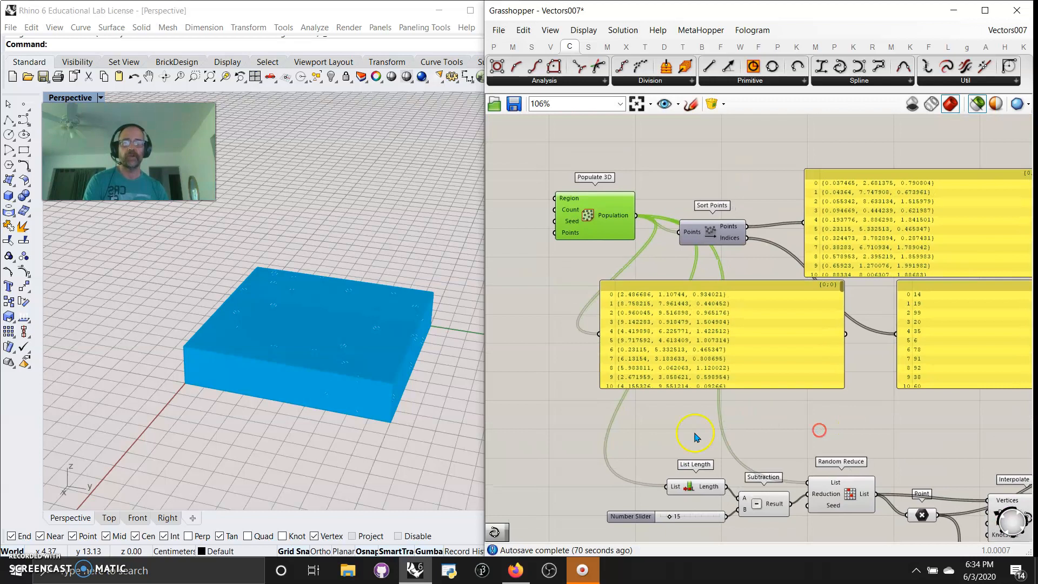
left_click(702, 489)
mouse_move(710, 489)
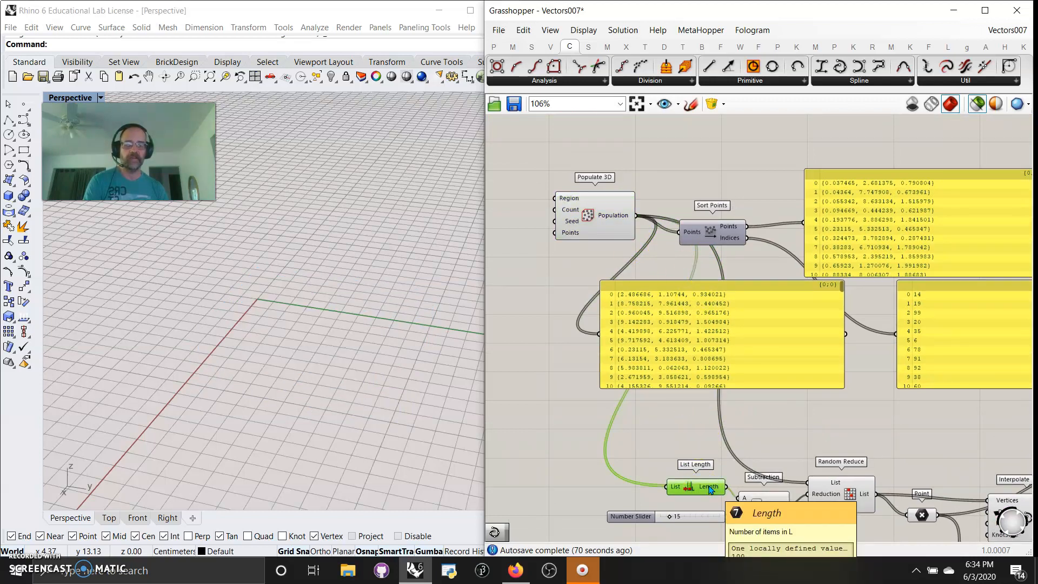
right_click_drag(735, 435, 710, 346)
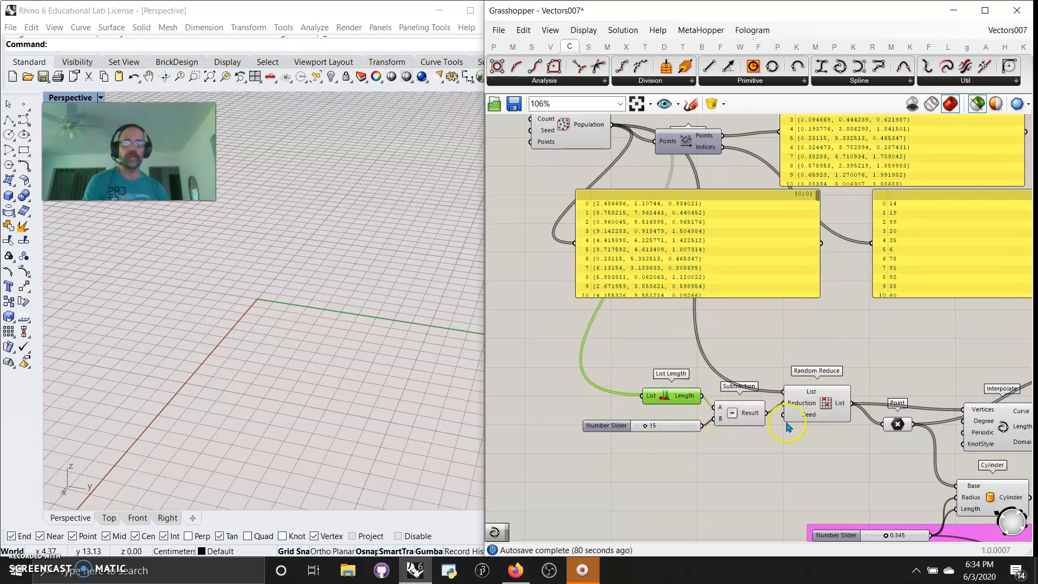
- Preview Random Reduce, List Length, Populate 3D and Sort Points to compare the reduced points with the full set
left_click(809, 410)
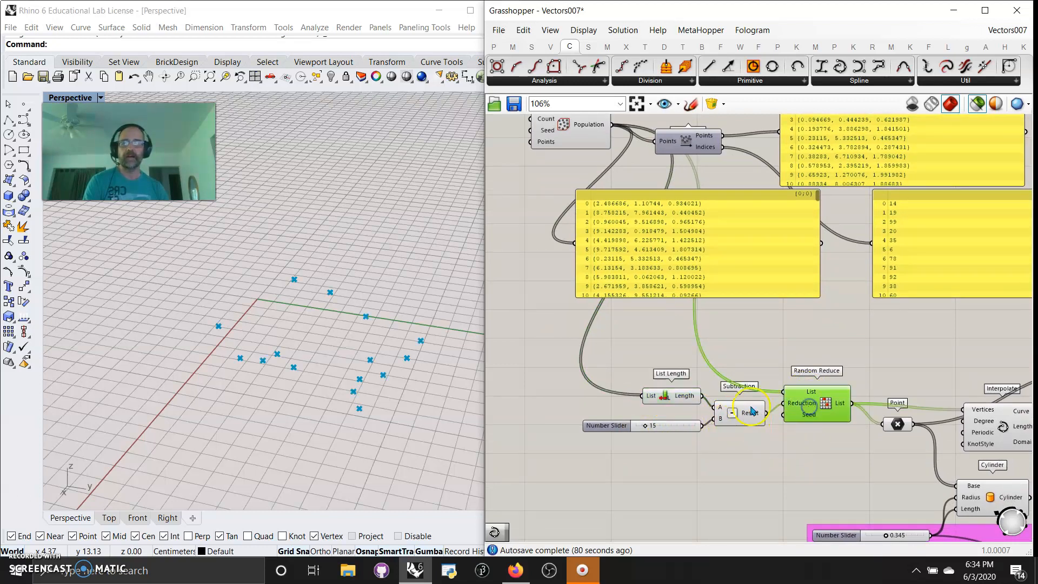
left_click(680, 394)
left_click(590, 132)
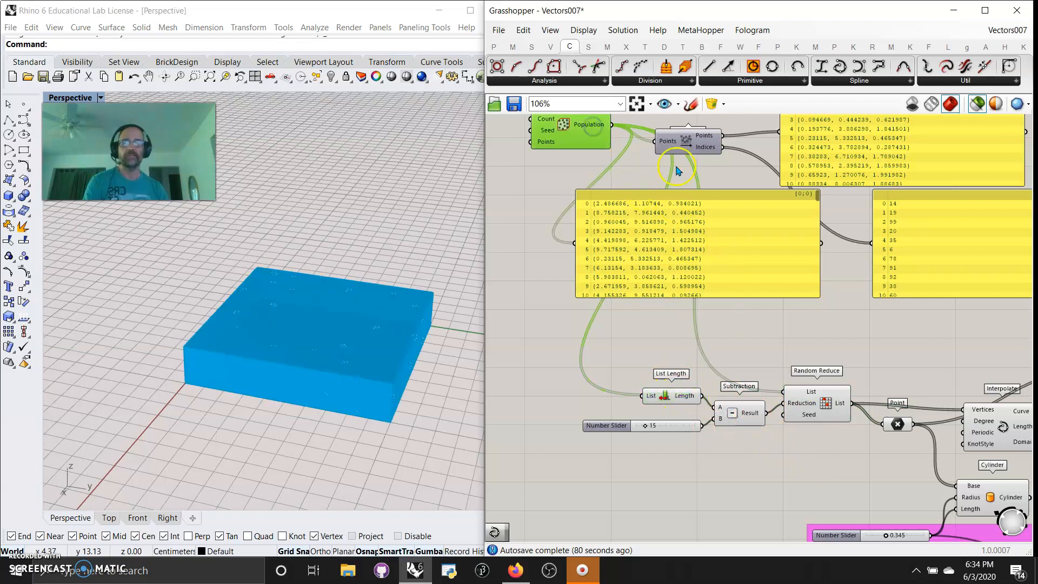
left_click(698, 149)
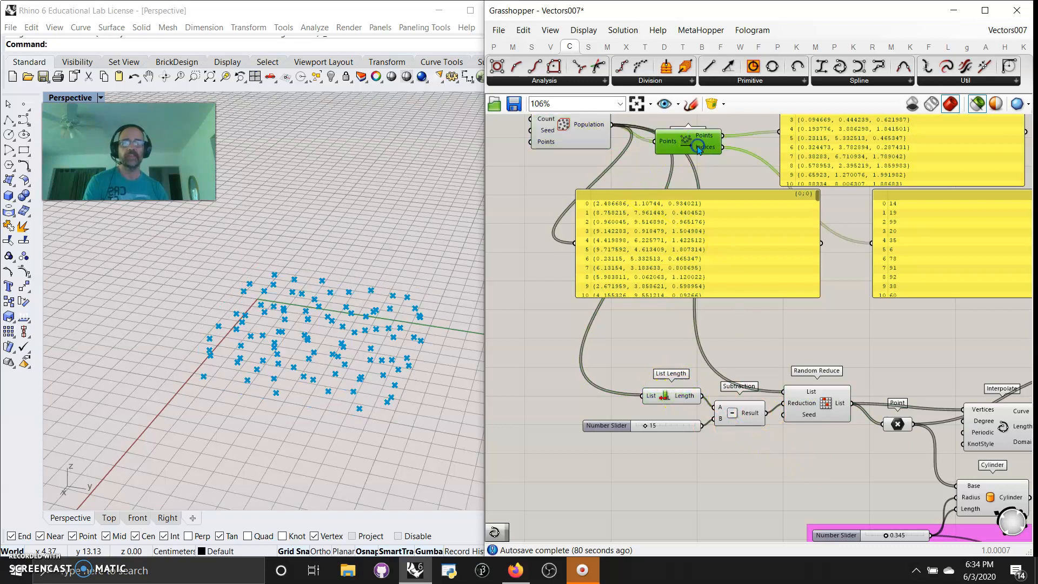
left_click(810, 408)
- Preview the Point component after Random Reduce and the Interpolate curve built through its points
right_click_drag(875, 484, 673, 434)
left_click(755, 355)
left_click(752, 371)
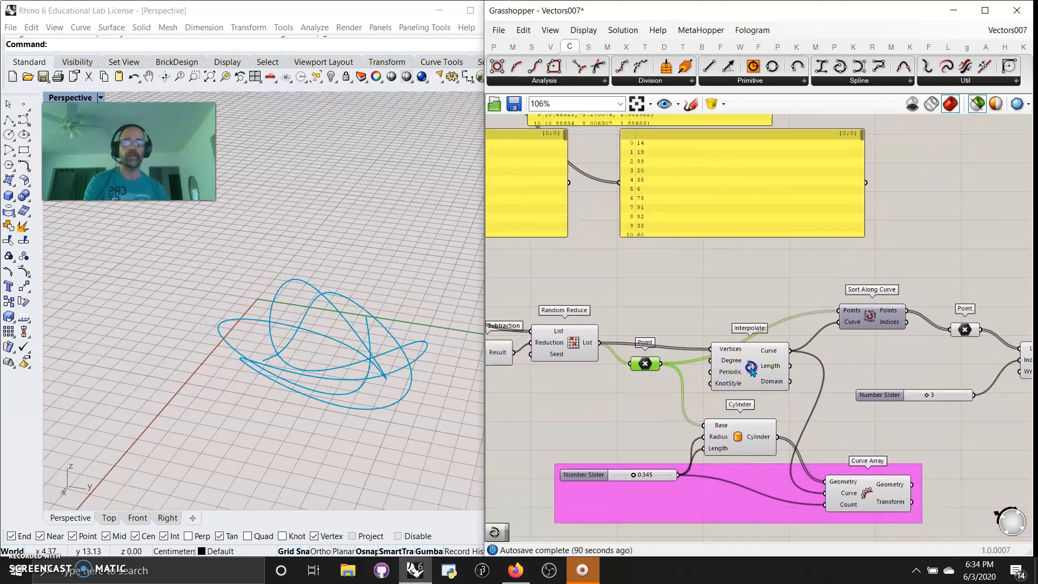
mouse_move(788, 361)
left_mouse_down()
mouse_move(784, 347)
mouse_move(790, 354)
left_mouse_up()
right_click_drag(856, 354, 808, 291)
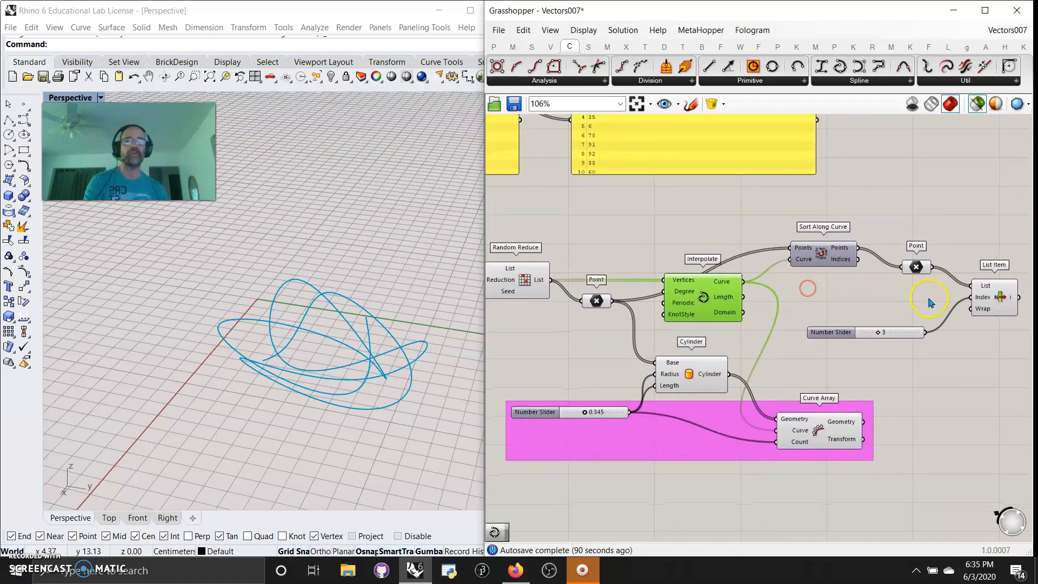
- Preview Sort Along Curve, its output Point and List Item, and set the List Item index slider to 1
left_click(825, 256)
left_click(919, 270)
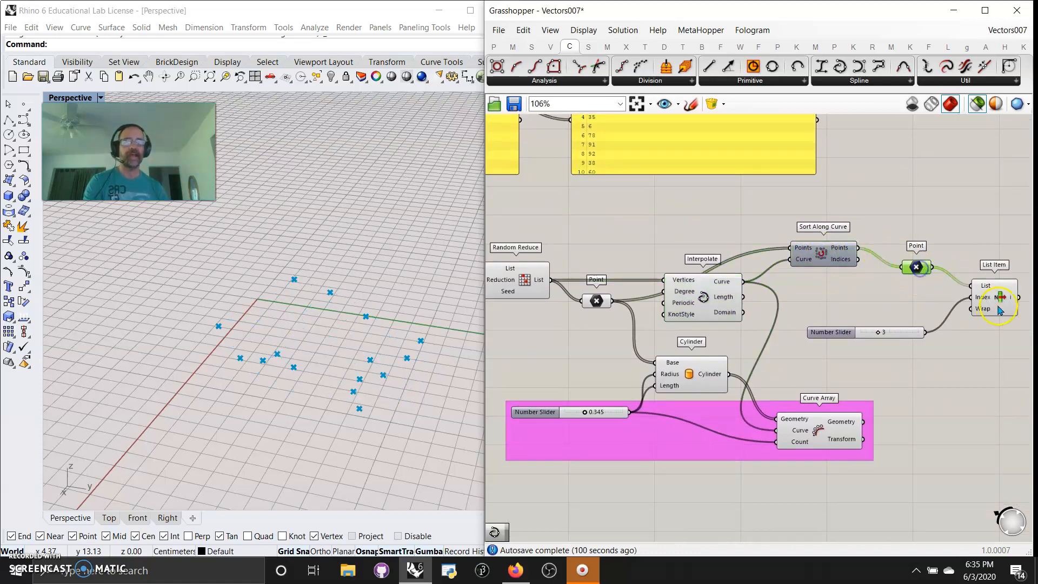
left_click(996, 297)
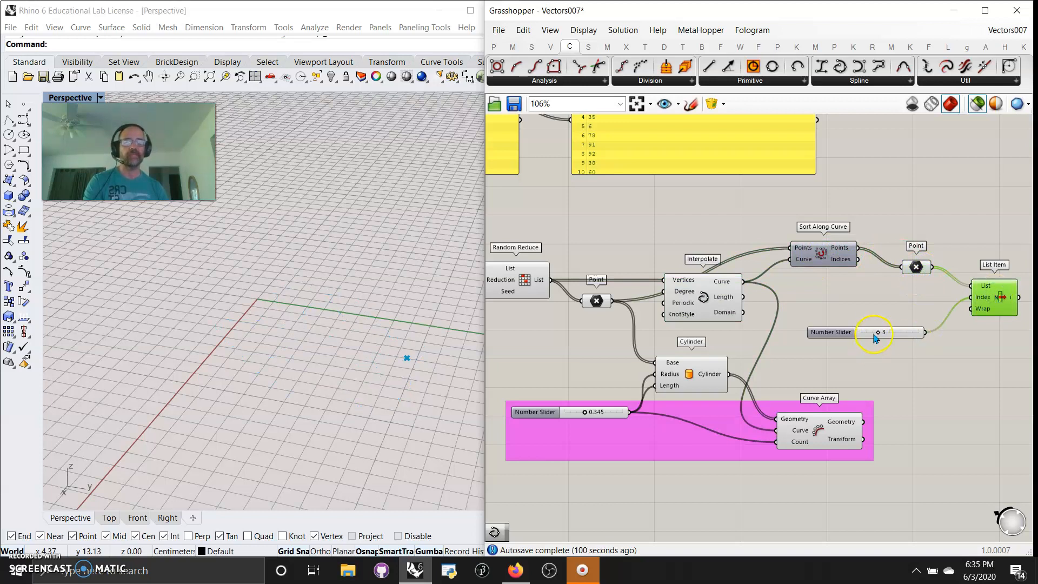
left_click_drag(881, 335, 876, 340)
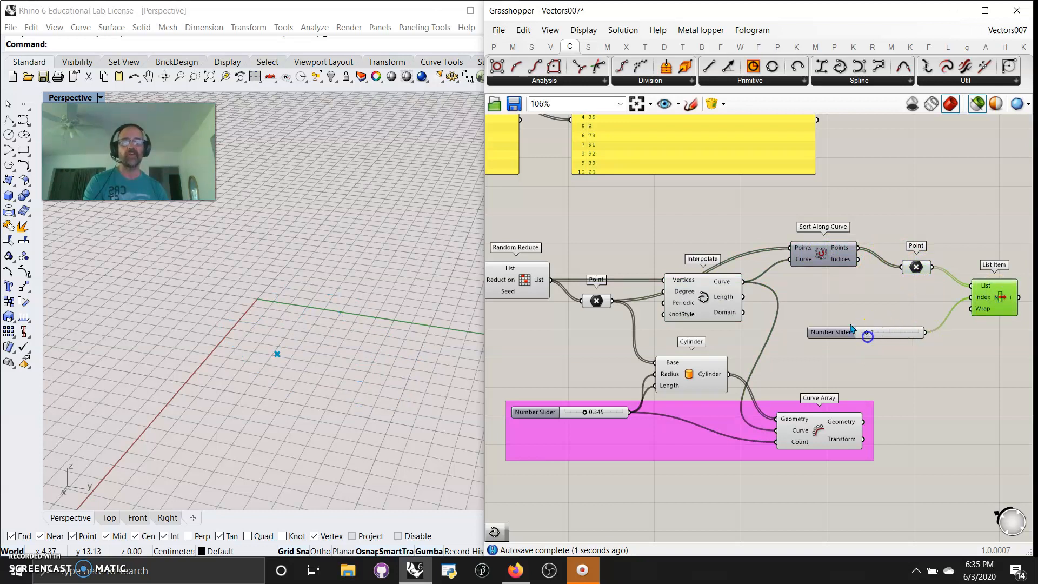
- Preview Sort Along Curve, the Point component after Random Reduce, and the Cylinder component
left_click(831, 261)
right_click_drag(794, 352, 847, 255)
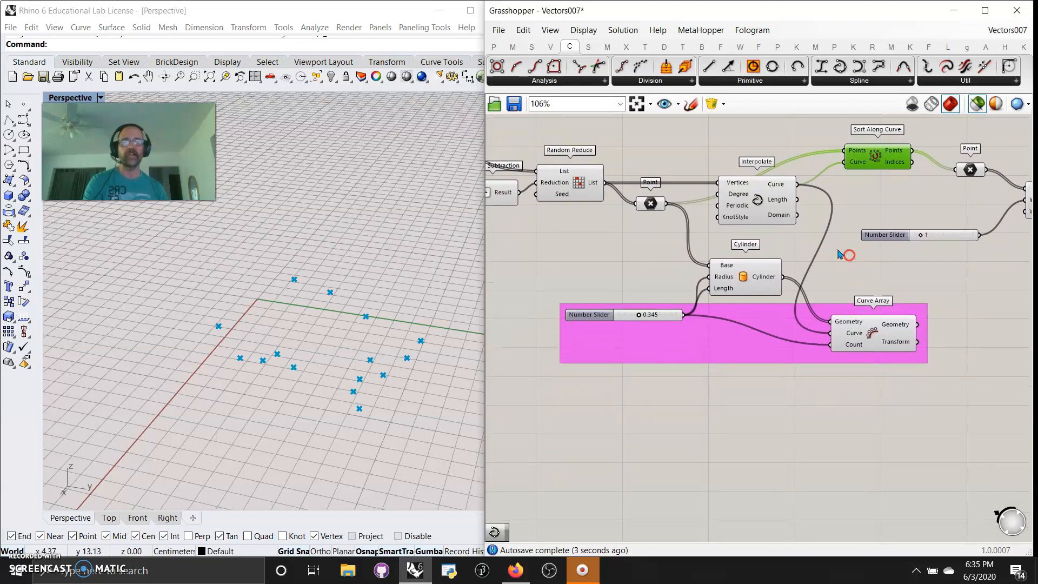
left_click(651, 207)
left_click(744, 281)
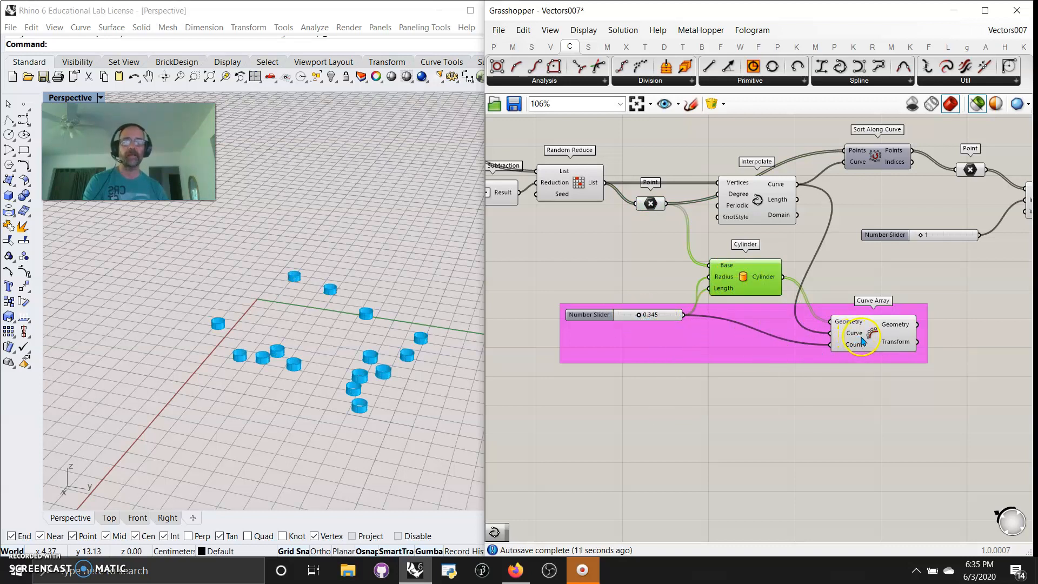
- Look up Sort Along Curve in the list of Vector Point components
left_click(550, 47)
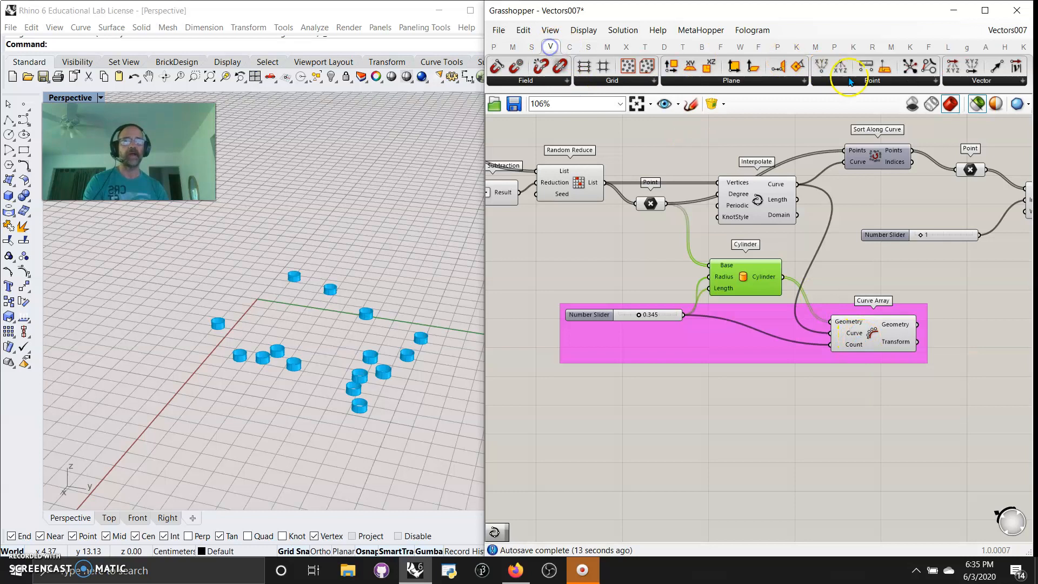
left_click(871, 81)
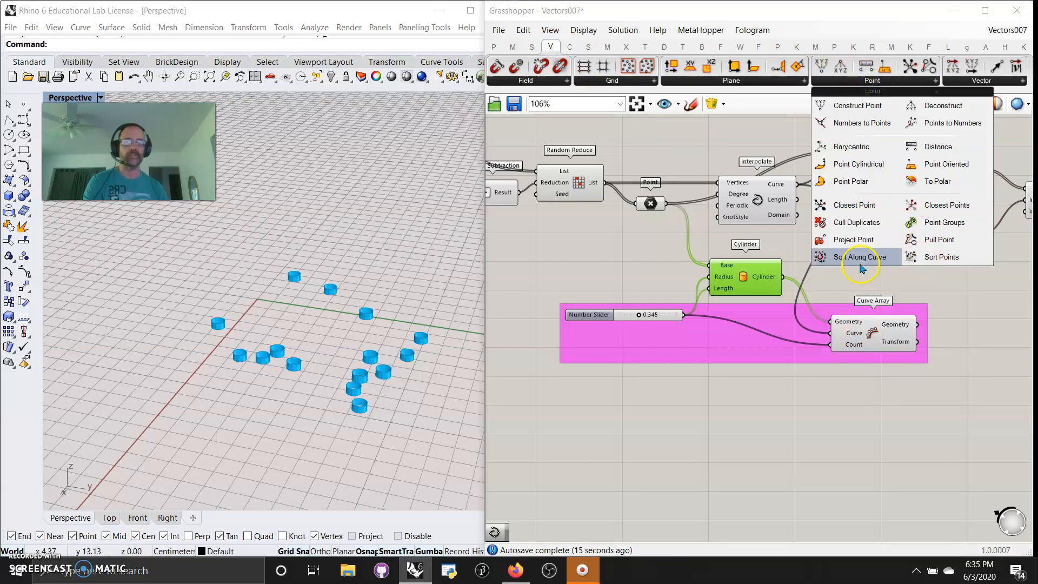
left_click(832, 351)
- Preview Curve Array and Cylinder, and set the slider feeding the cylinder's radius and length to 0.289
left_click(854, 339)
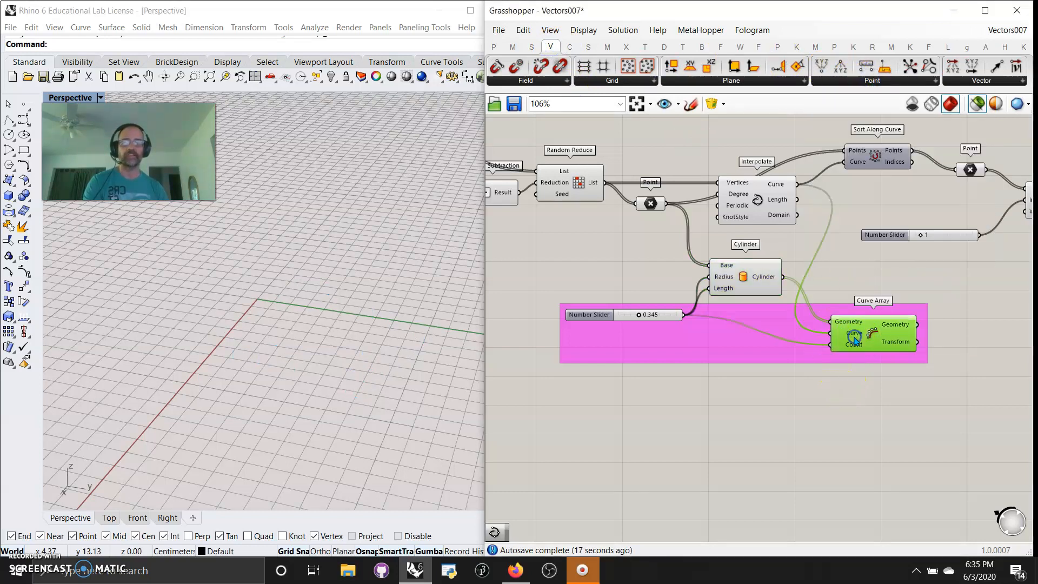
left_click(748, 279)
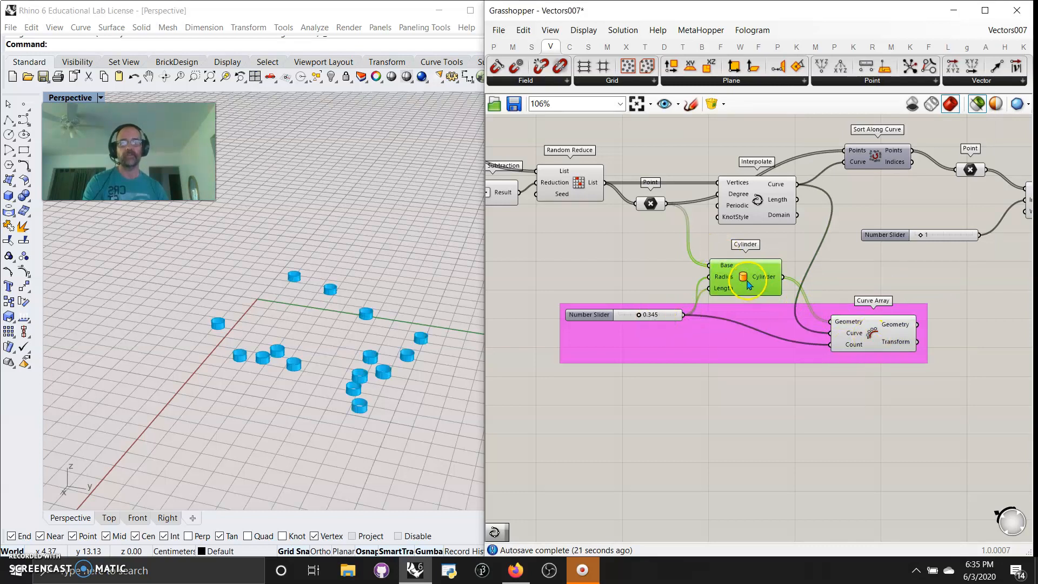
left_click_drag(643, 315, 630, 317)
key("ctrl+z")
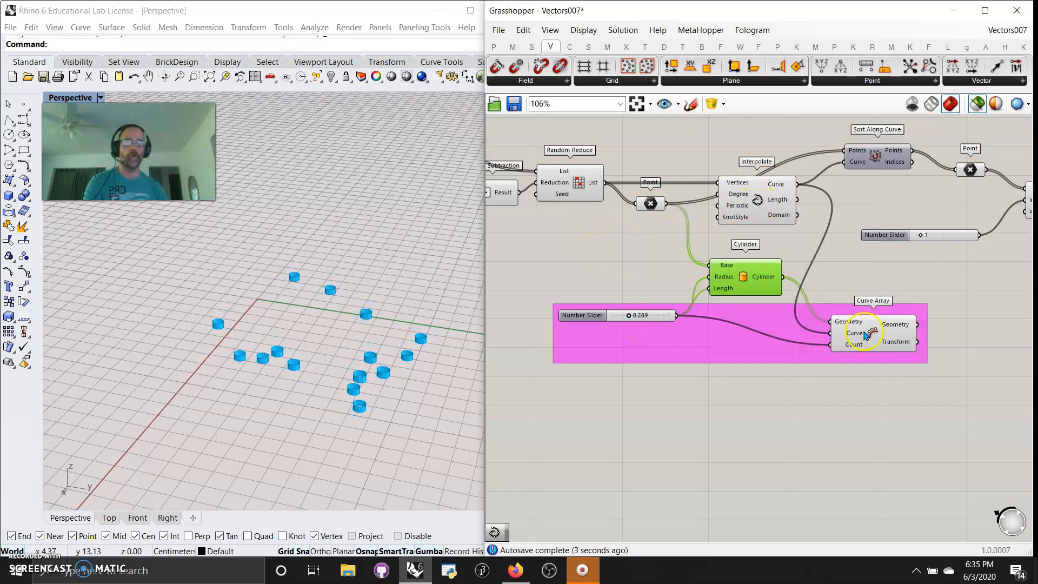
- Select the entire column of ungrouped point component examples and group them
right_click_drag(856, 259, 871, 282)
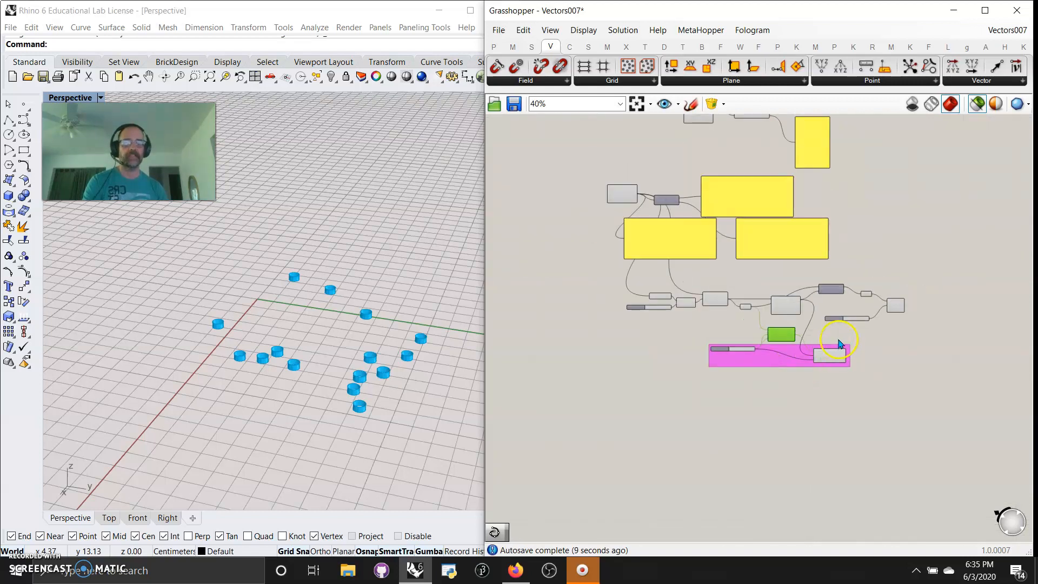
scroll(928, 303, "up", 3)
scroll(864, 320, "down", 8)
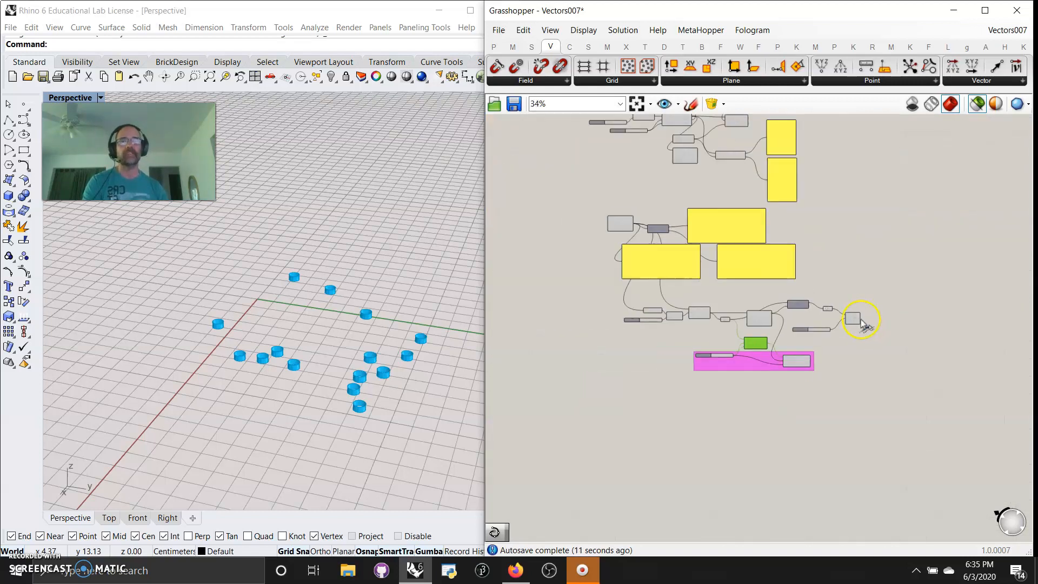
left_click_drag(847, 489, 706, 140)
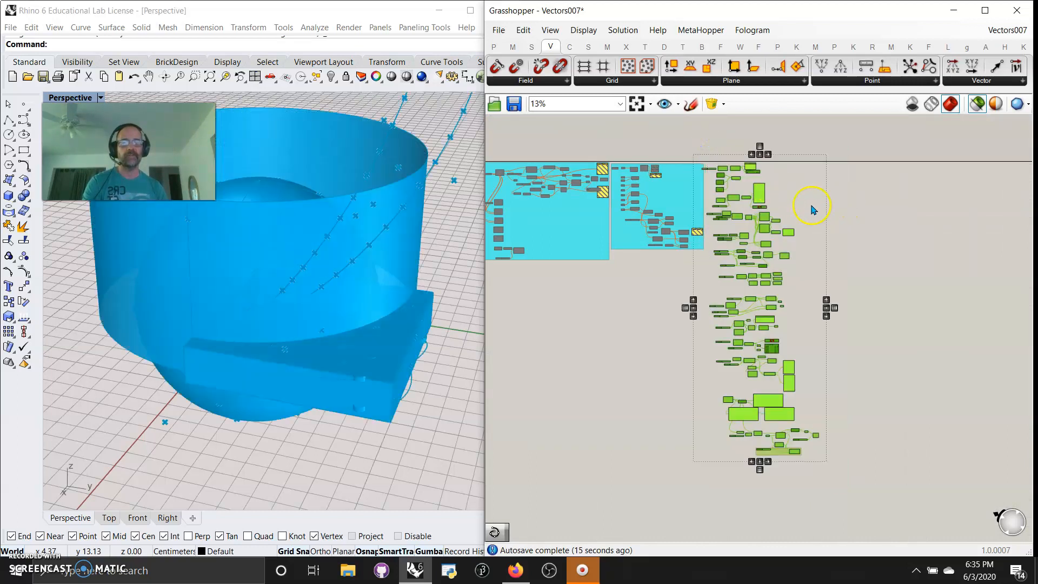
right_click(813, 206)
left_click(853, 304)
- Colour the new group cyan (R 0, G 255, B 255, A 150) and shift it slightly away from the neighbouring group
right_click(799, 317)
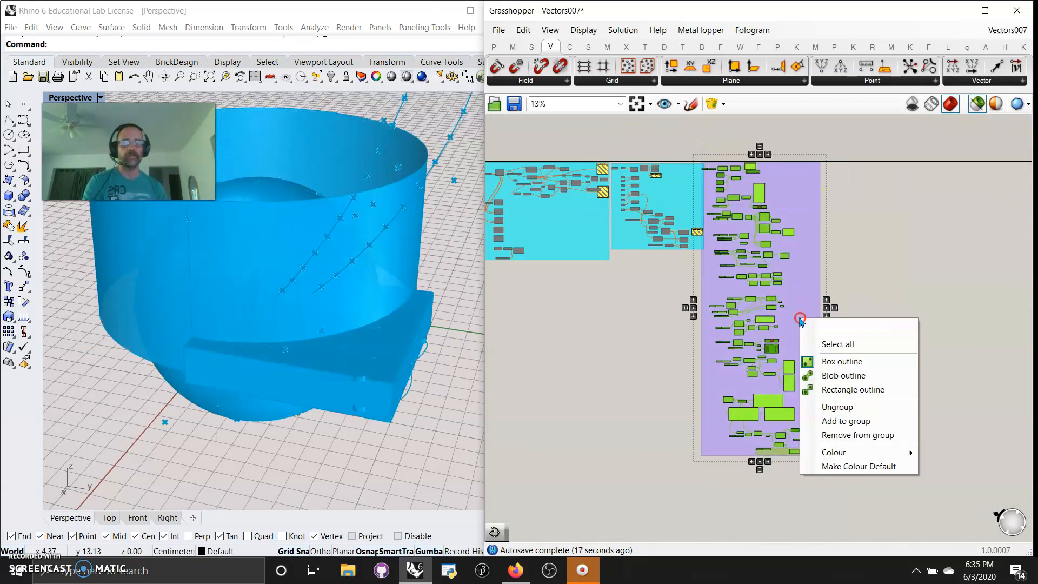
mouse_move(835, 452)
left_click(764, 443)
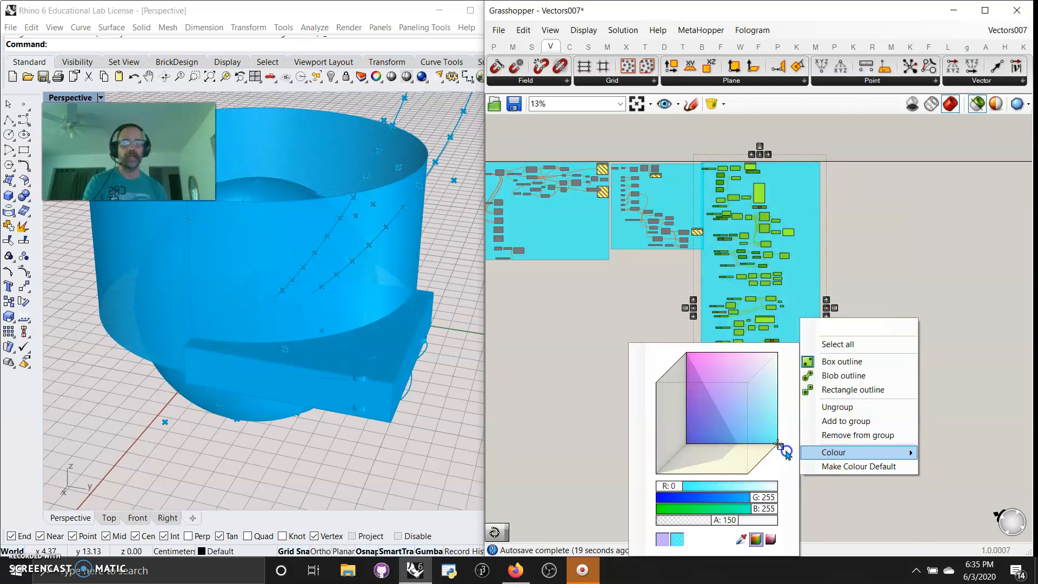
left_click(941, 315)
left_click(801, 268)
left_click_drag(801, 269, 807, 270)
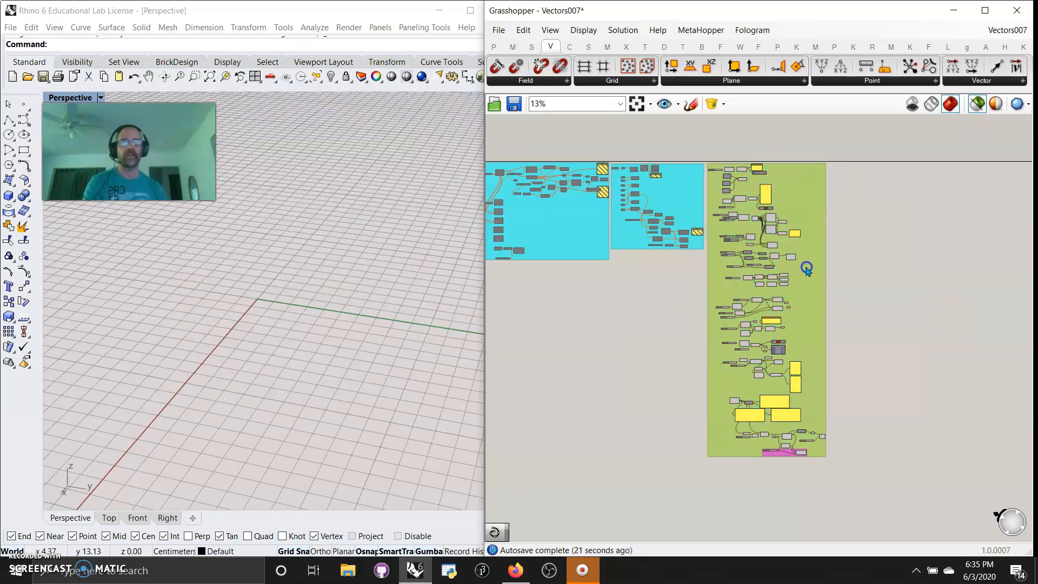
- Open the list of components in the Vector category's Vector section for review
left_click(965, 79)
right_click_drag(870, 256, 872, 239)
left_click(994, 84)
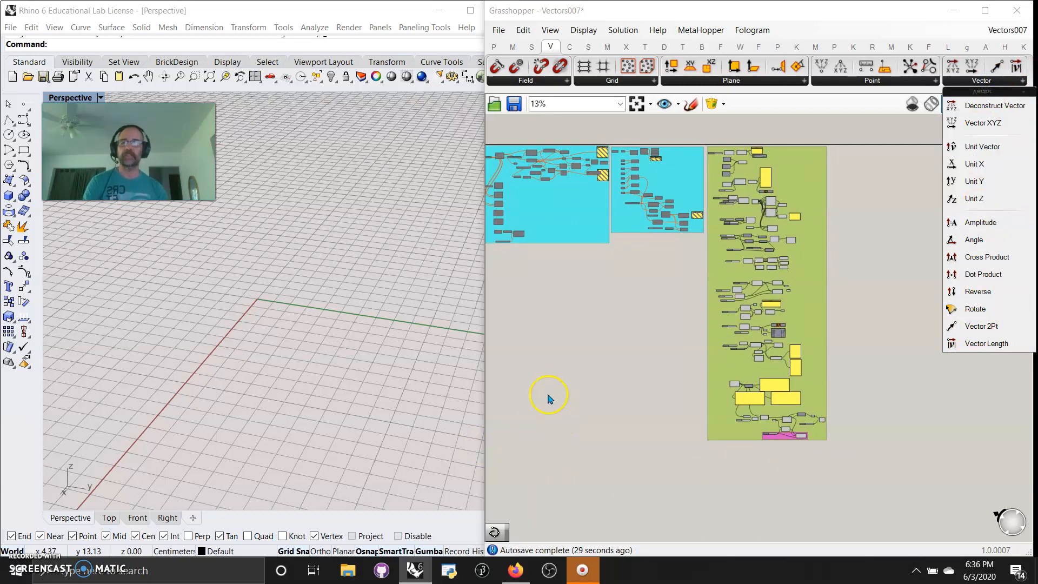
- Select all components in the new group and examine their combined preview in the Perspective viewport
left_click_drag(852, 480, 703, 136)
scroll(333, 330, "down", 10)
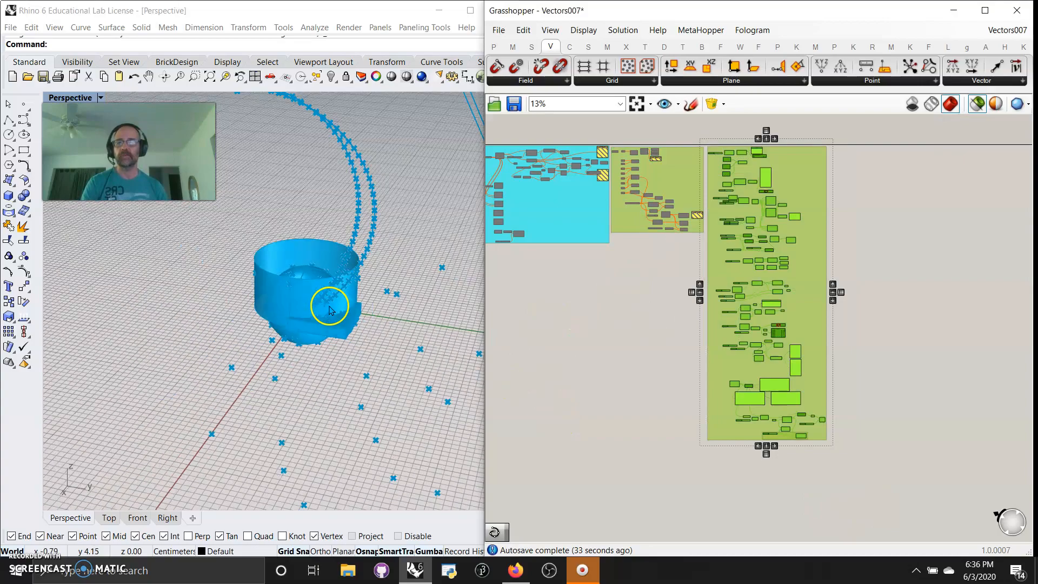
scroll(411, 349, "down", 5)
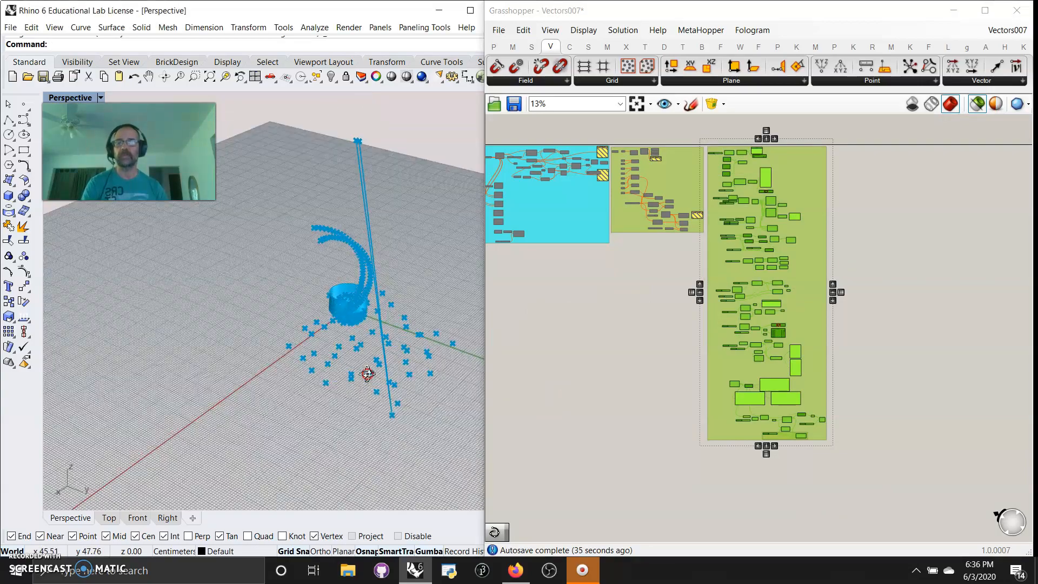
scroll(277, 291, "down", 3)
scroll(317, 308, "up", 5)
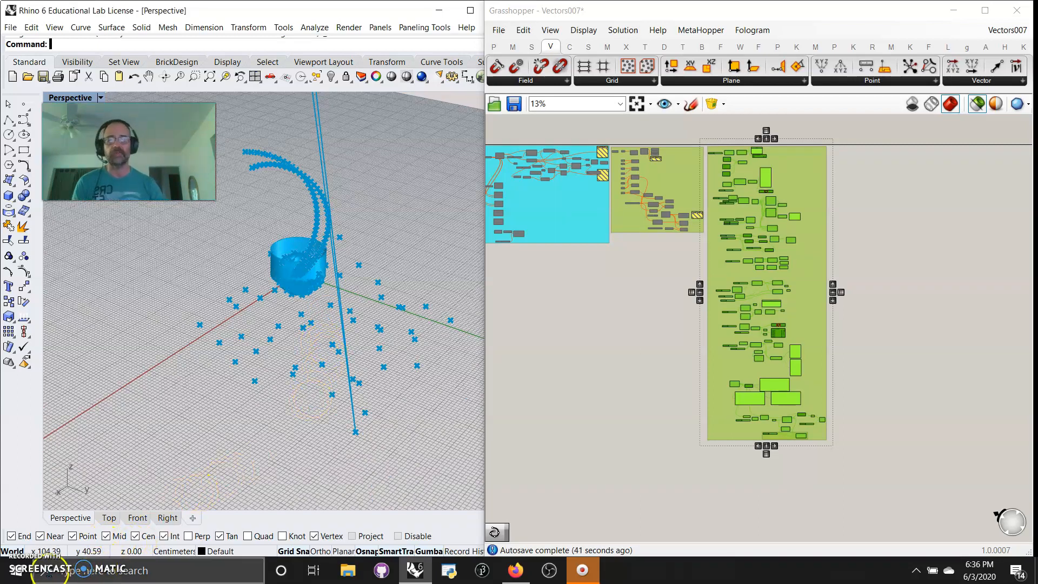
scroll(595, 379, "down", 1)
right_click_drag(591, 375, 754, 335)
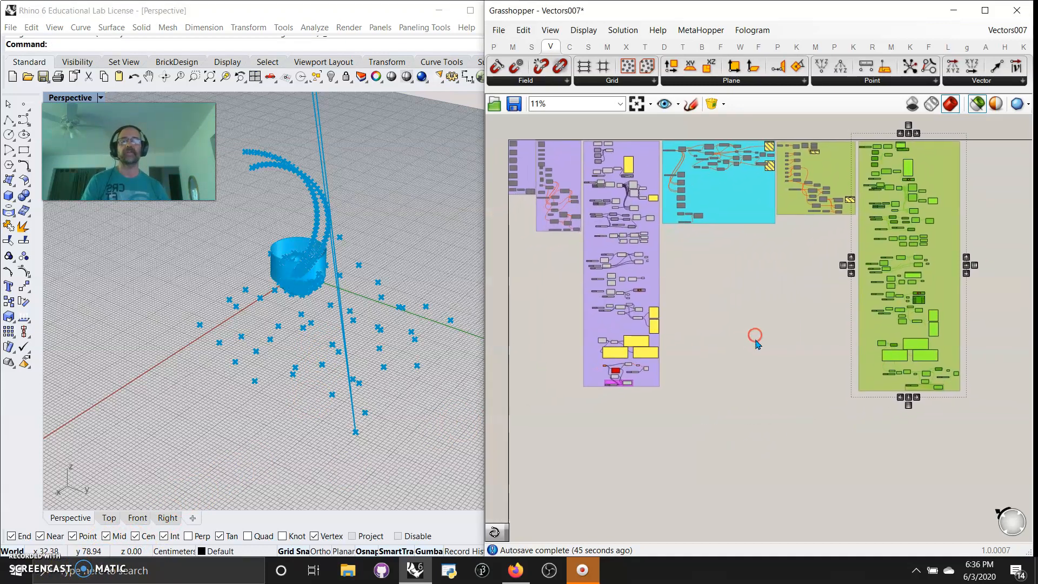